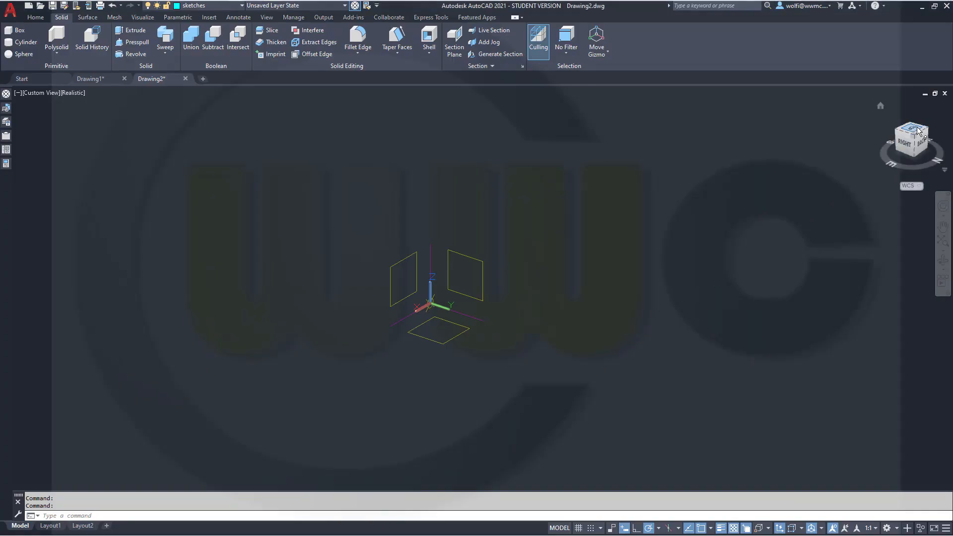
# Start a polyline in the top view at -15,0 and draw its first segment 80 units in the positive X direction
pyautogui.click(918, 131)
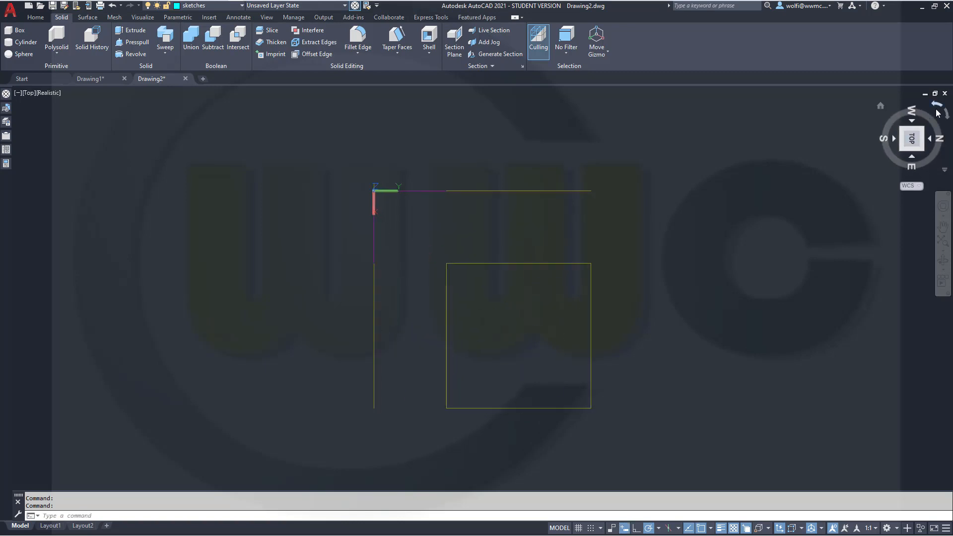
pyautogui.click(938, 112)
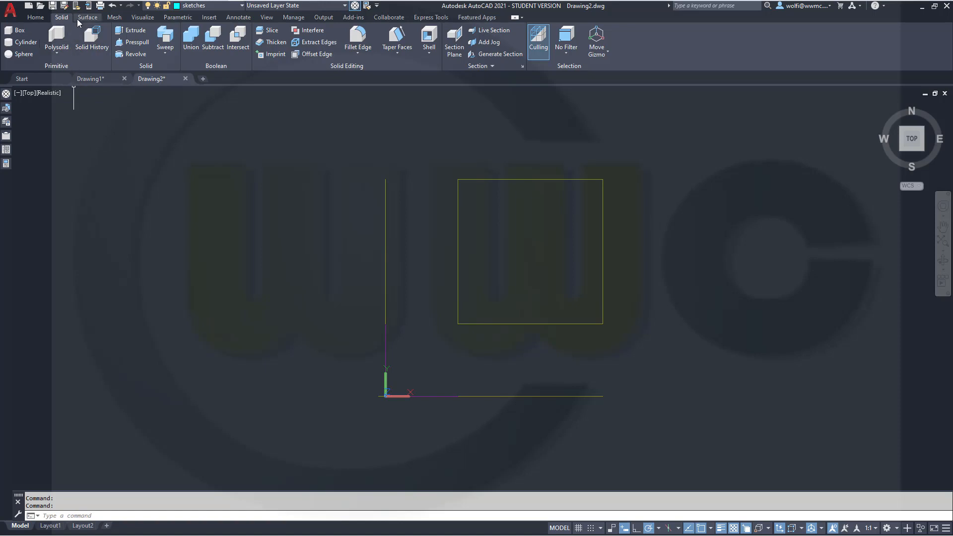
pyautogui.click(36, 19)
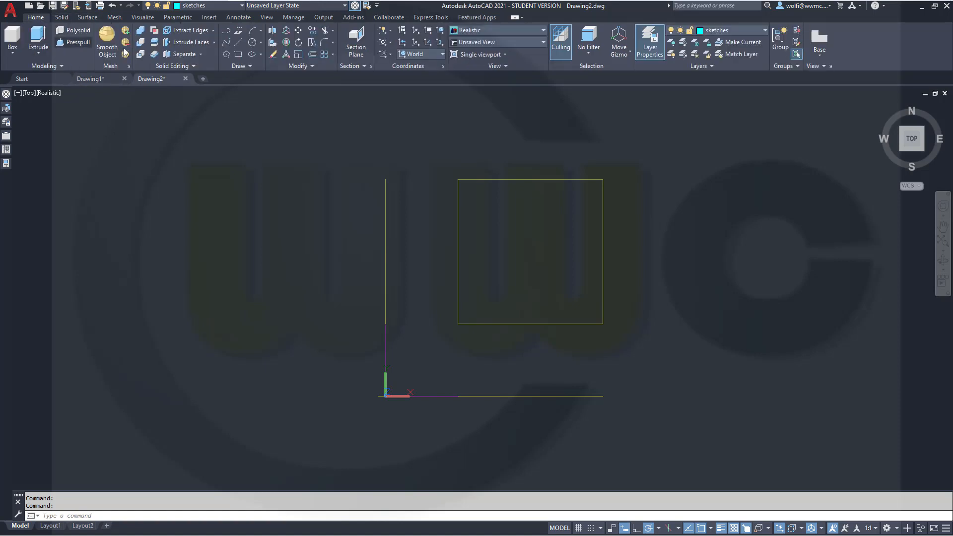
pyautogui.click(226, 32)
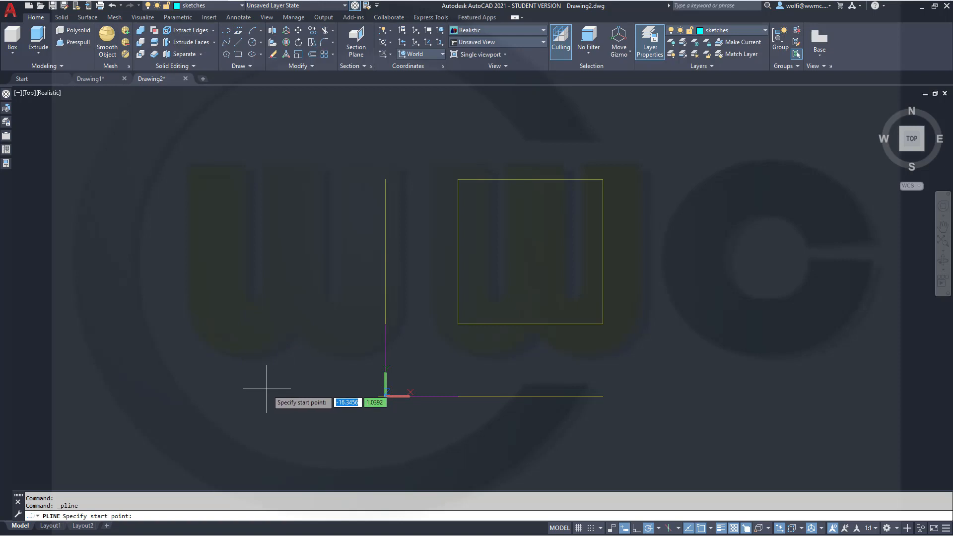
pyautogui.write('-15')
pyautogui.press('Tab')
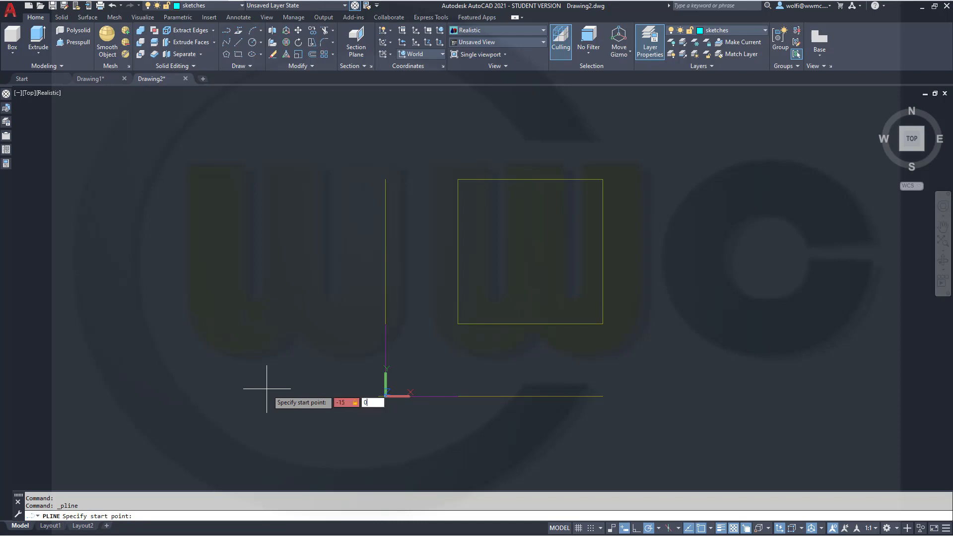
pyautogui.press('Return')
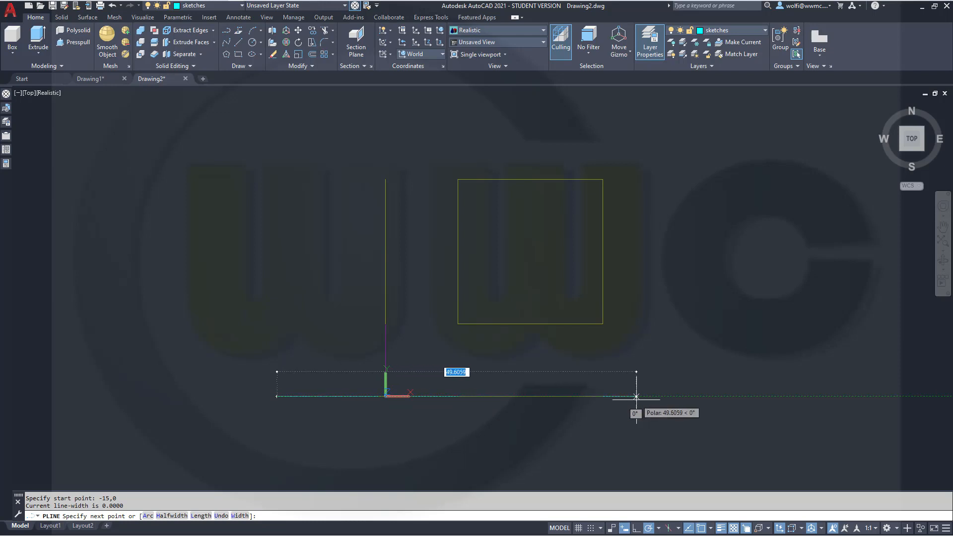
pyautogui.write('80')
pyautogui.press('Return')
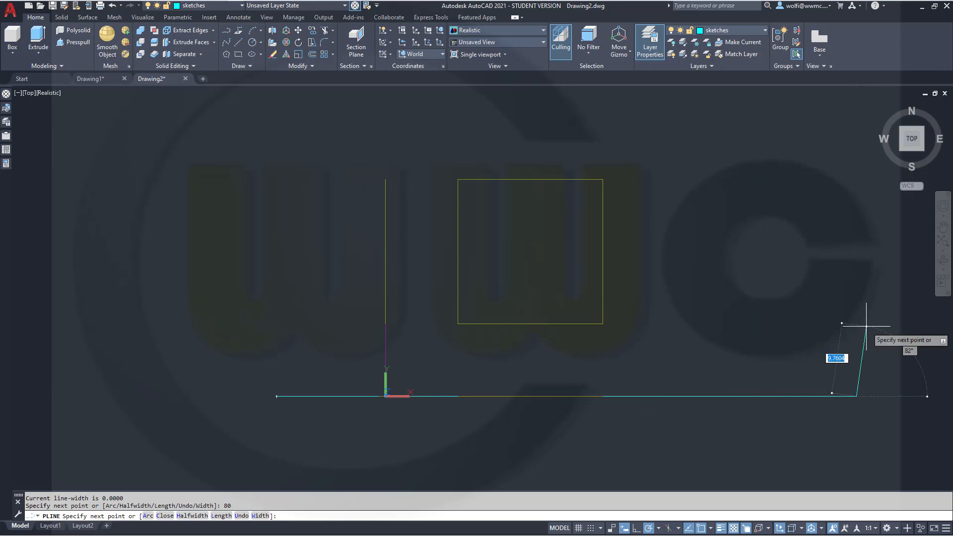
# Continue the polyline 10 units up, 40 units back in negative X, and another 10 units up
pyautogui.write('10')
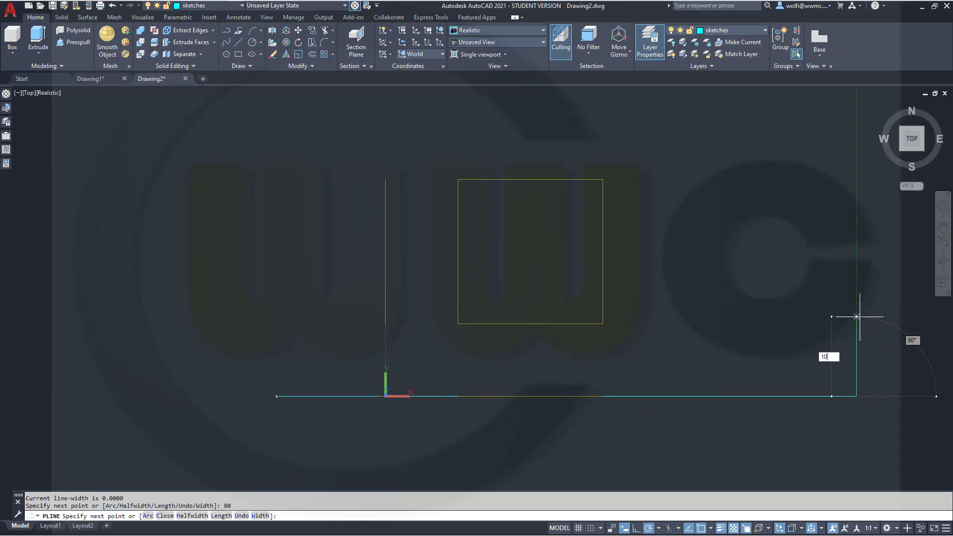
pyautogui.press('Return')
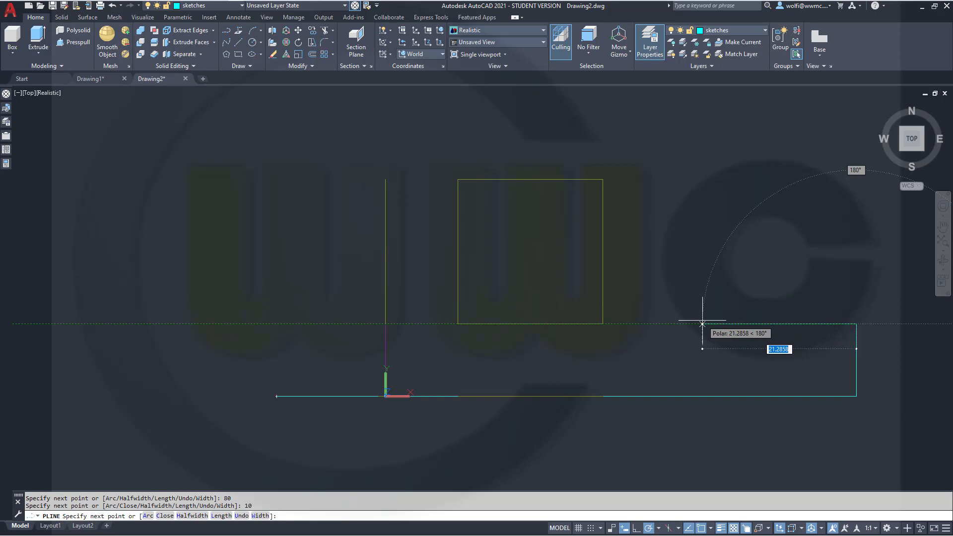
pyautogui.write('40')
pyautogui.press('Return')
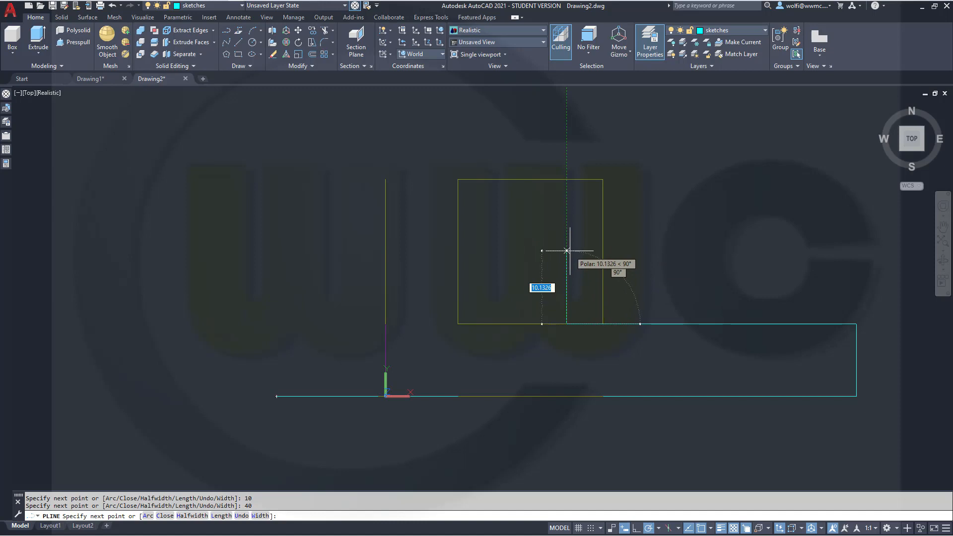
pyautogui.write('1')
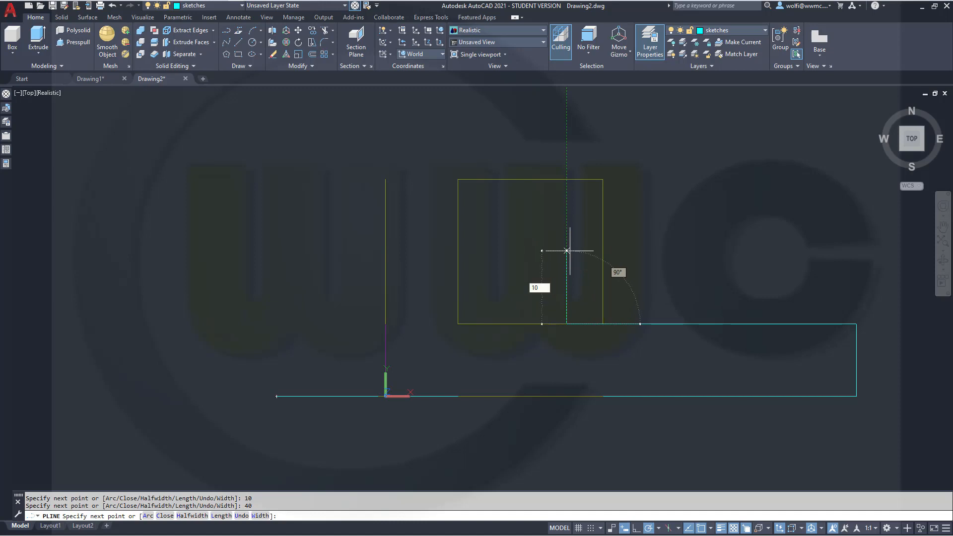
pyautogui.write('0')
pyautogui.press('Return')
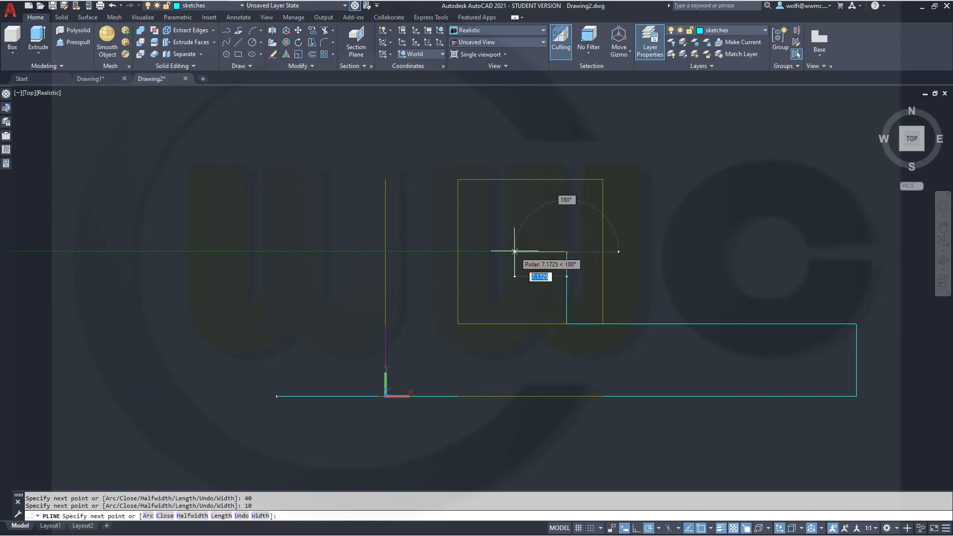
# Continue the stepped polyline 10 units in negative X, 25 units up, and 24 units in negative X
pyautogui.write('10')
pyautogui.press('Return')
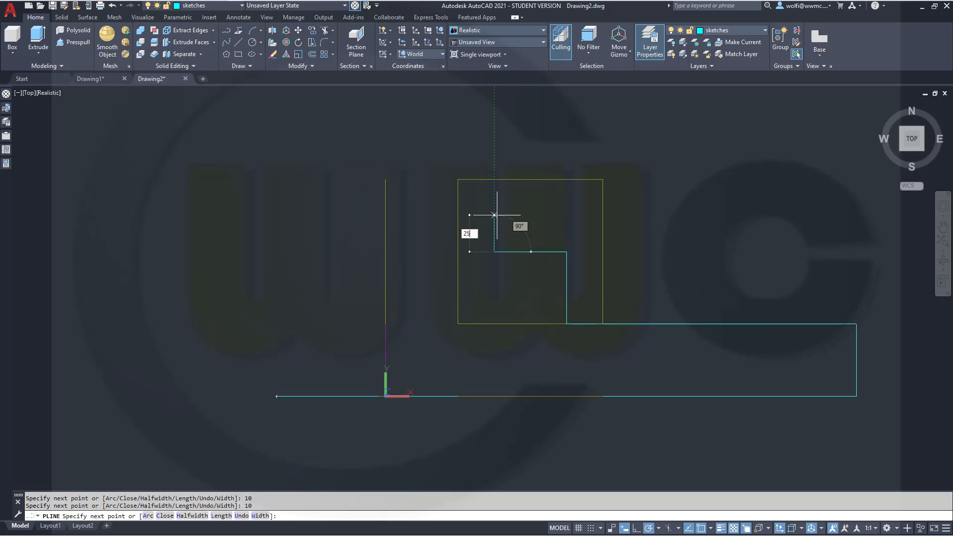
pyautogui.write('25')
pyautogui.press('Return')
pyautogui.scroll(-3, 488, 168)
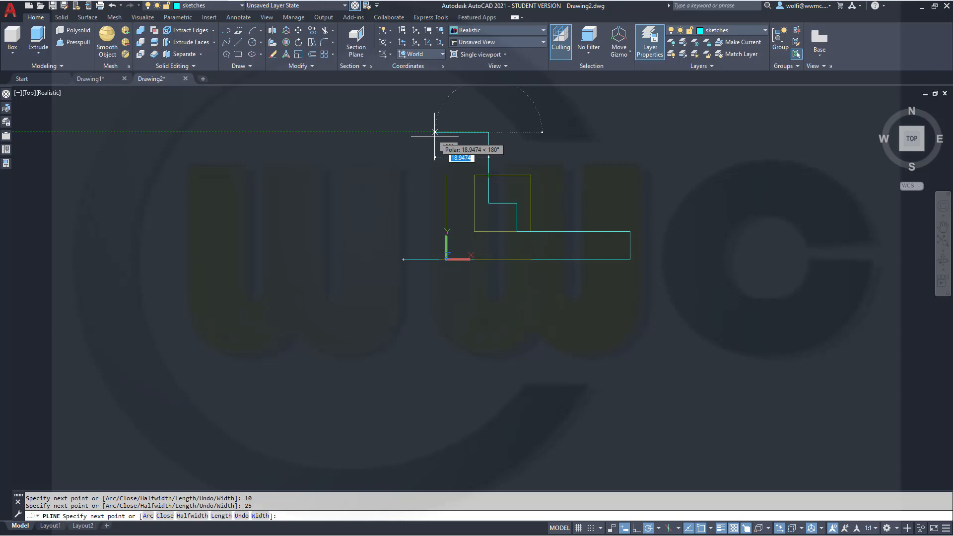
pyautogui.write('2')
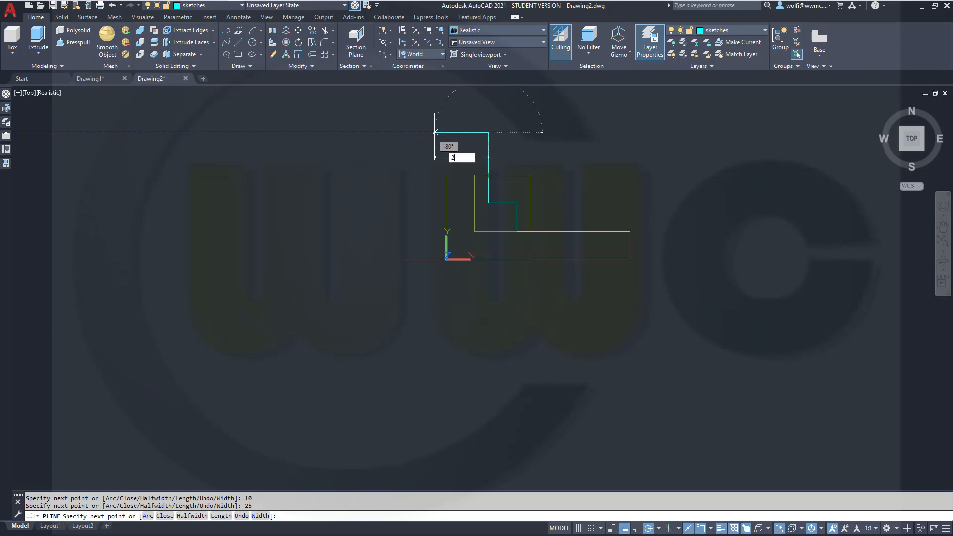
pyautogui.write('4')
pyautogui.press('Return')
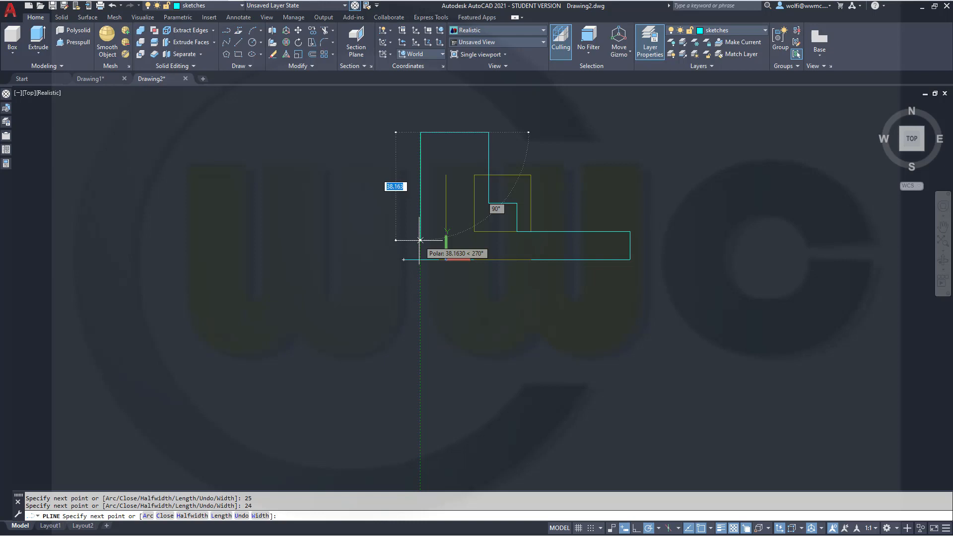
# Draw the polyline 39 units down, extend it in negative X to align with the start point, and close the profile
pyautogui.write('39')
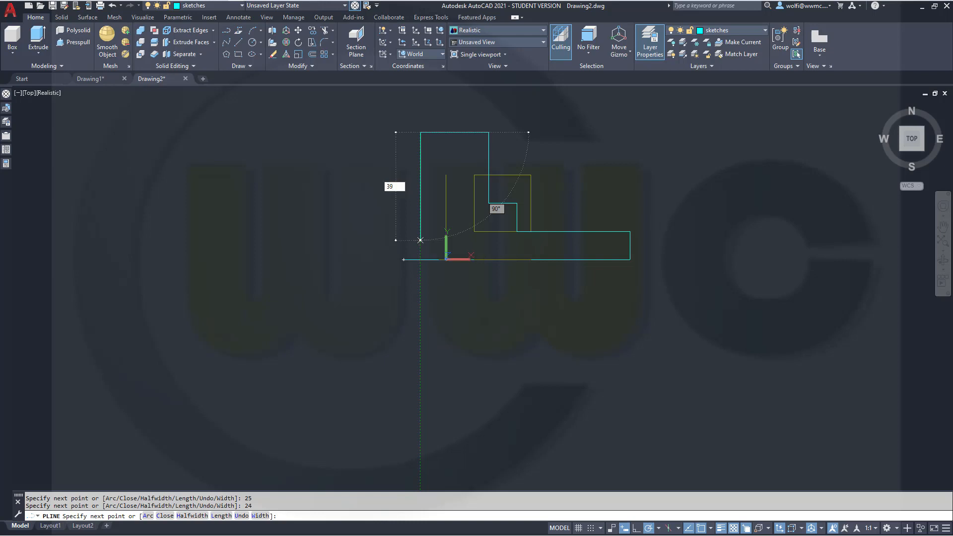
pyautogui.press('Return')
pyautogui.scroll(3, 432, 248)
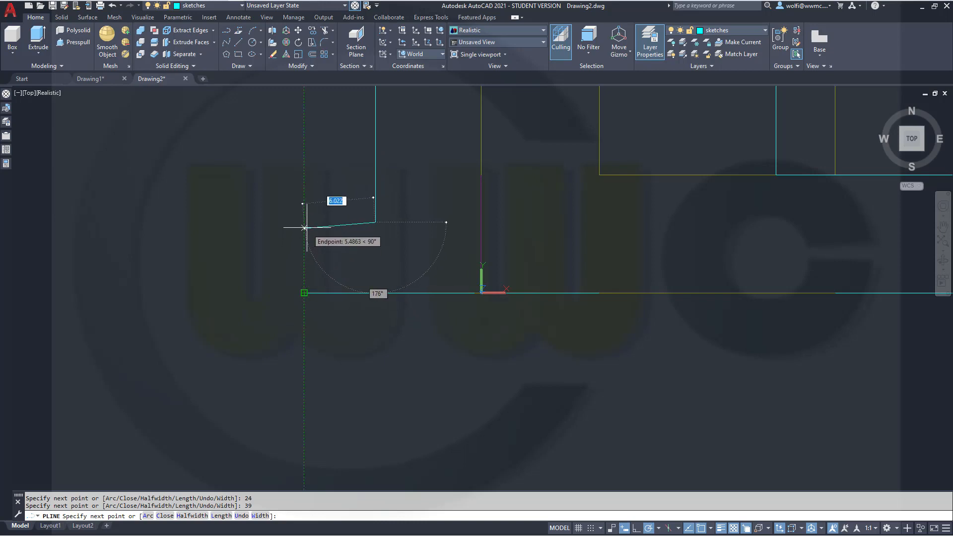
pyautogui.click(305, 222)
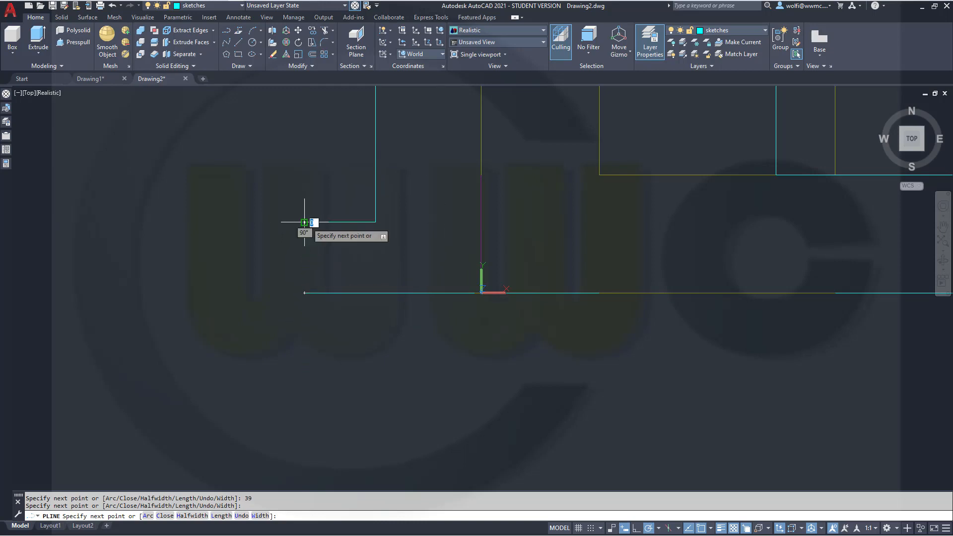
pyautogui.rightClick(303, 250)
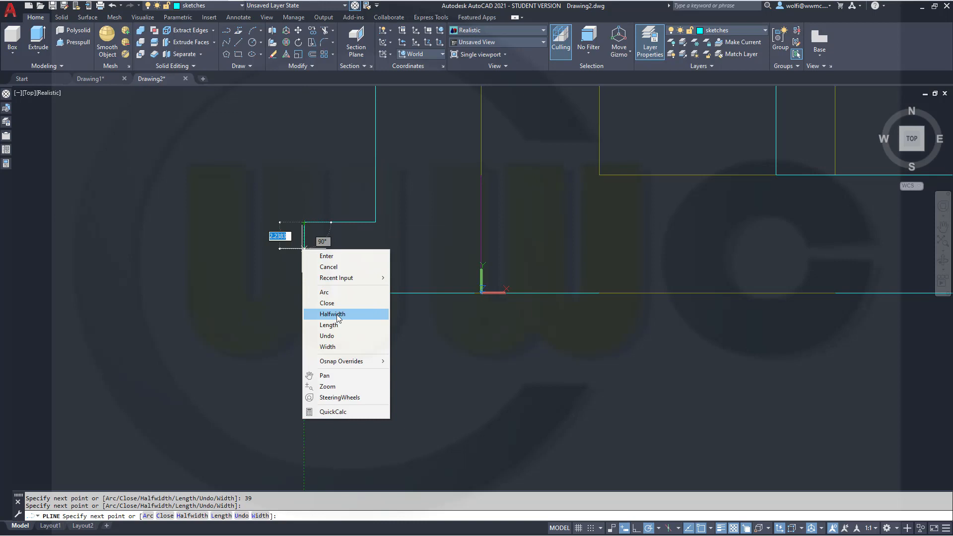
pyautogui.click(327, 303)
pyautogui.scroll(3, 613, 341)
pyautogui.scroll(-8, 621, 344)
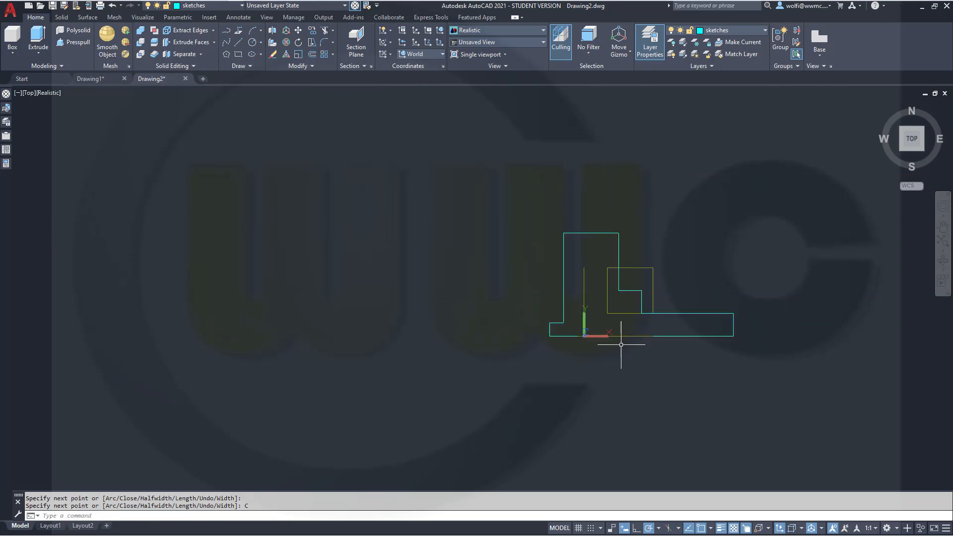
# Extrude the closed stepped profile upward into a solid with a height of 50
pyautogui.scroll(2, 621, 344)
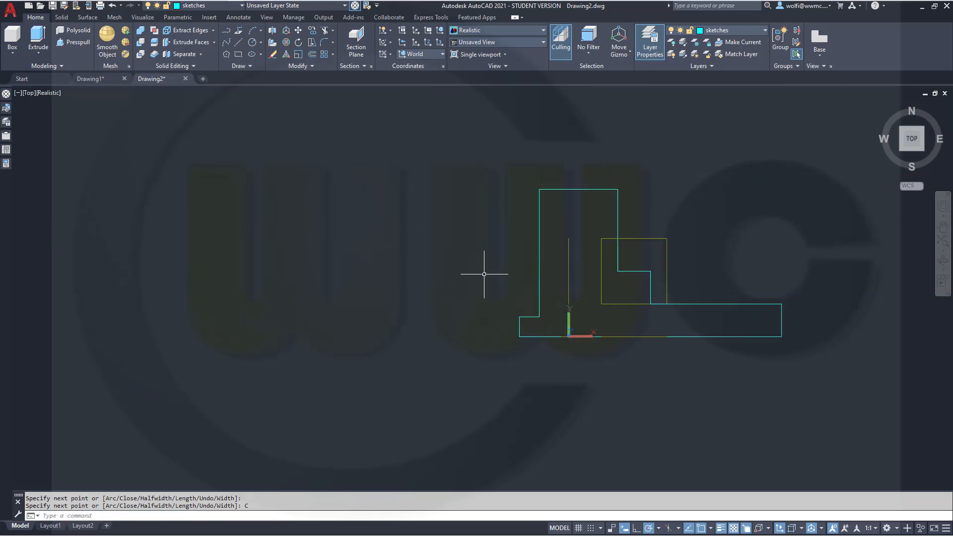
pyautogui.keyDown('shift'); pyautogui.moveTo(484, 274); pyautogui.dragTo(453, 284, button='middle'); pyautogui.keyUp('shift')
pyautogui.moveTo(685, 362); pyautogui.dragTo(648, 315, button='middle')
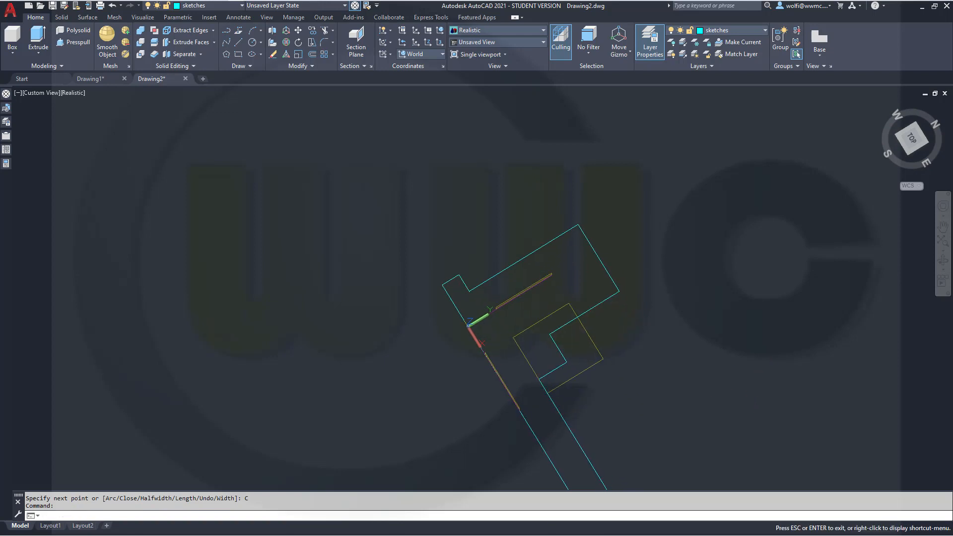
pyautogui.moveTo(609, 273)
pyautogui.keyDown('shift'); pyautogui.mouseDown(button='middle')
pyautogui.moveTo(649, 296)
pyautogui.moveTo(676, 283)
pyautogui.mouseUp(button='middle'); pyautogui.keyUp('shift')
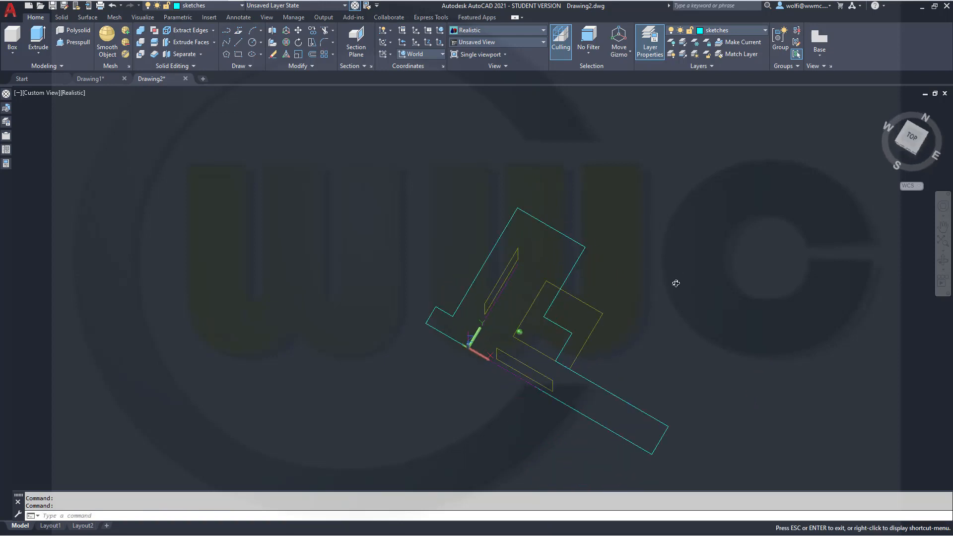
pyautogui.click(38, 34)
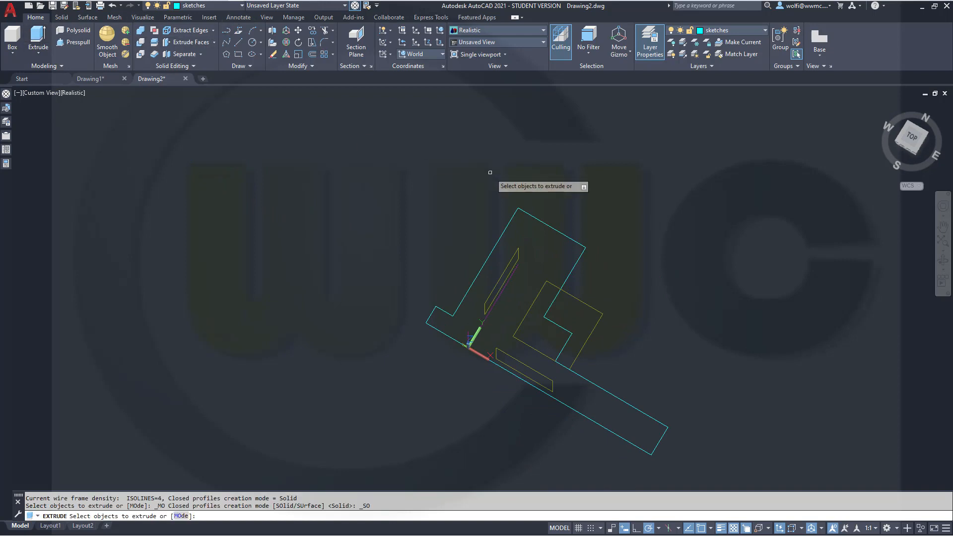
pyautogui.click(504, 231)
pyautogui.rightClick(600, 187)
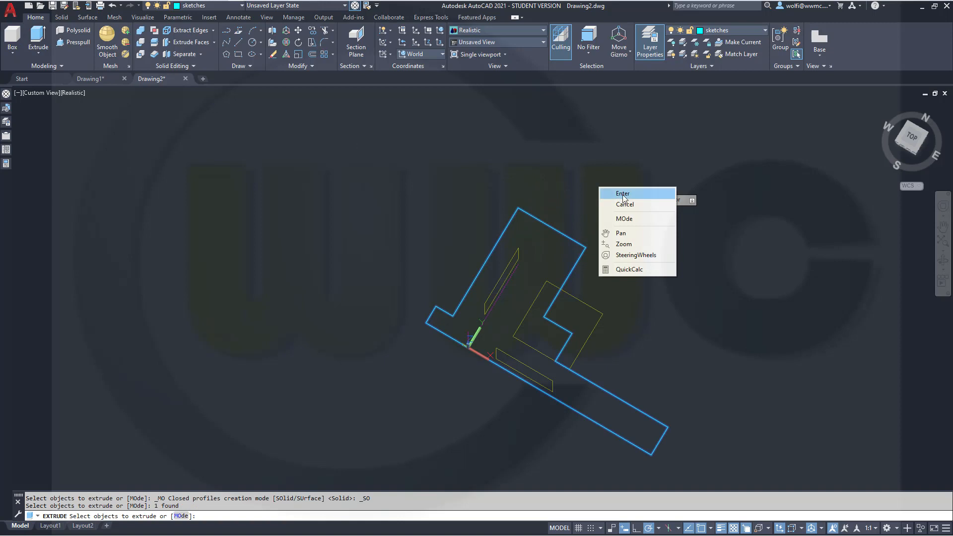
pyautogui.click(624, 193)
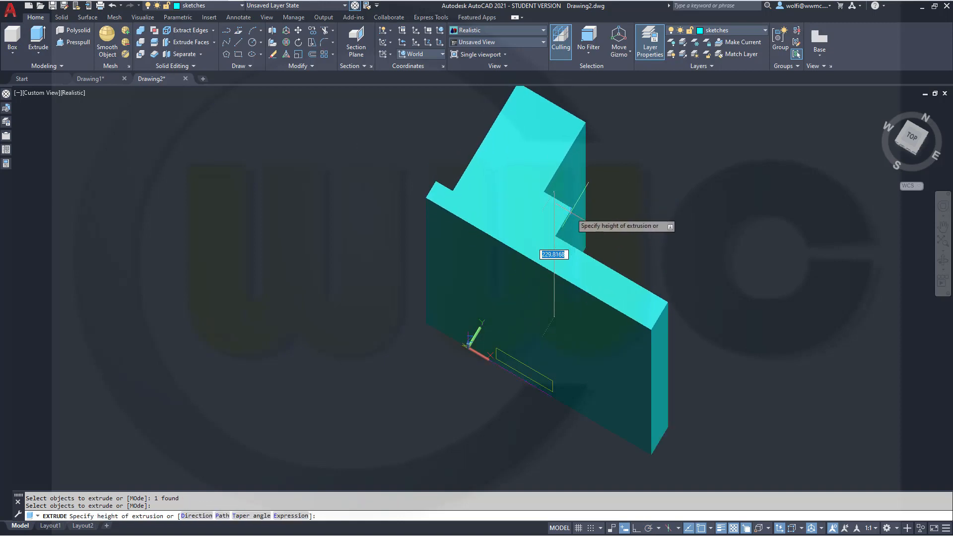
pyautogui.write('50')
pyautogui.press('Return')
# Assign the extruded solid to the solid_plus layer
pyautogui.keyDown('shift'); pyautogui.moveTo(448, 289); pyautogui.dragTo(425, 251, button='middle'); pyautogui.keyUp('shift')
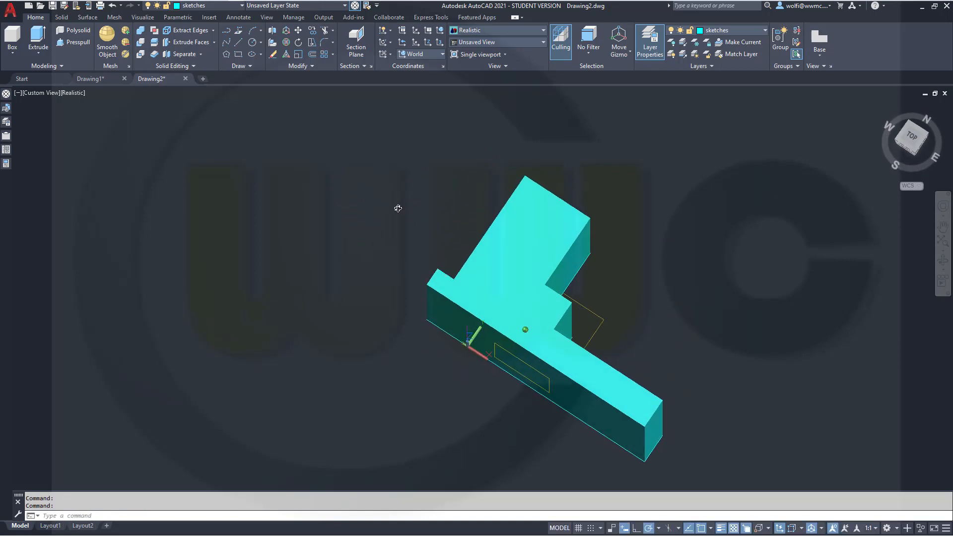
pyautogui.click(528, 238)
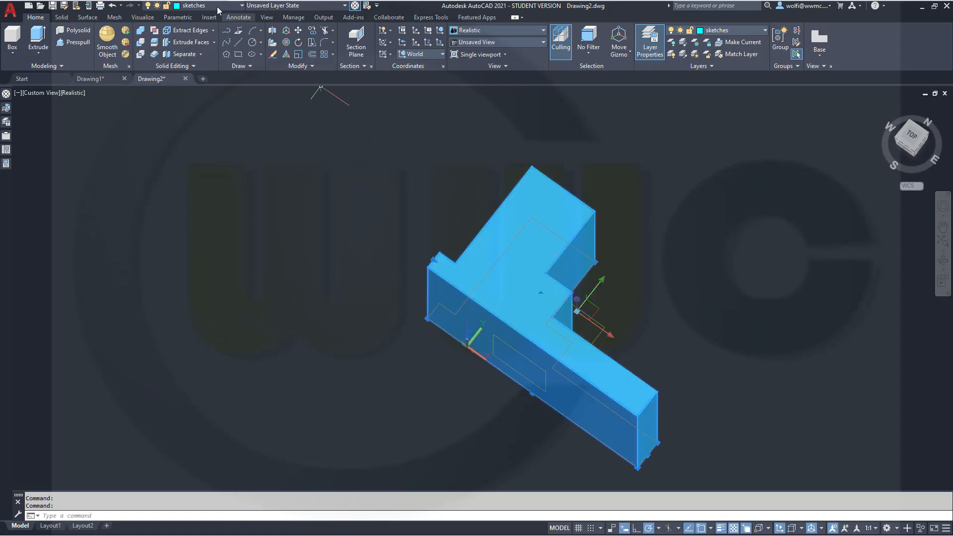
pyautogui.click(242, 5)
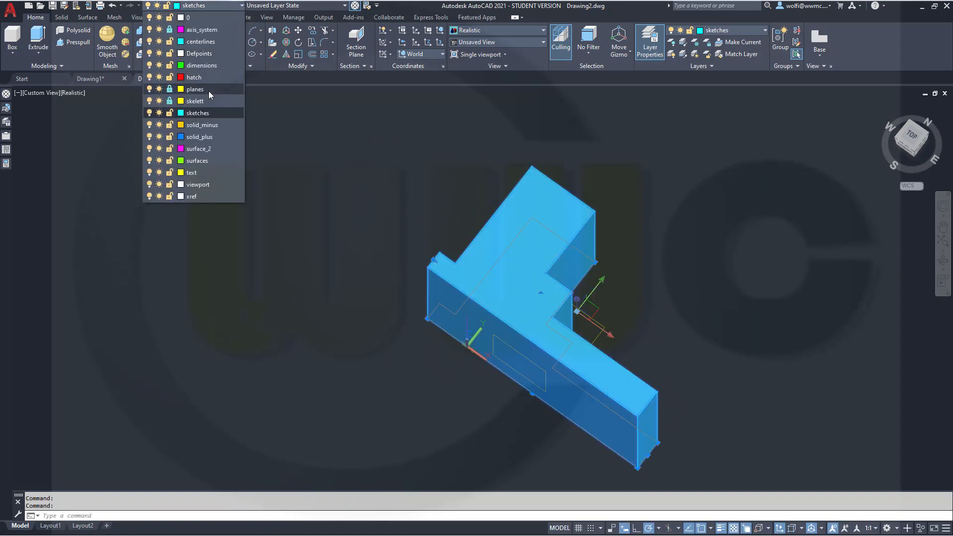
pyautogui.click(206, 137)
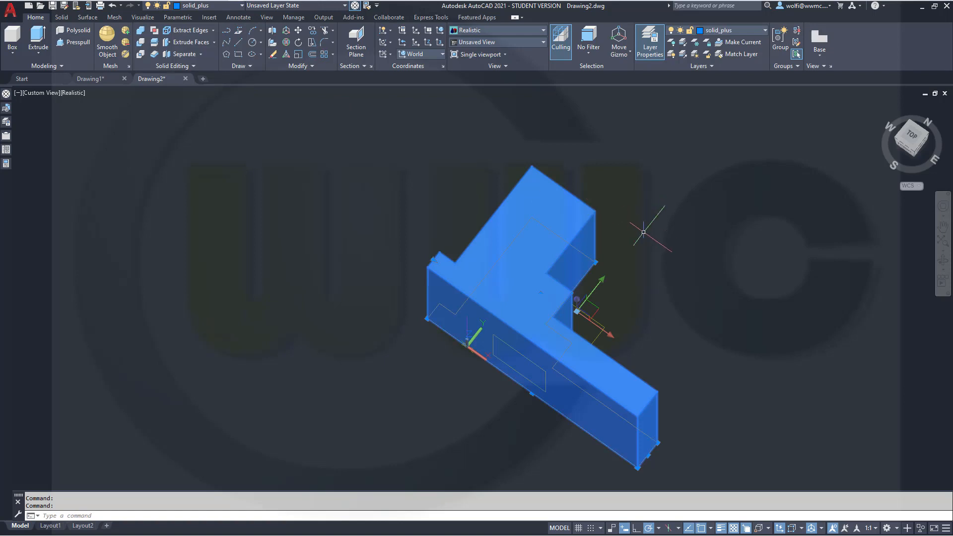
# Move the solid 25 units down along the Z axis and clear the selection
pyautogui.keyDown('shift'); pyautogui.moveTo(388, 291); pyautogui.dragTo(377, 219, button='middle'); pyautogui.keyUp('shift')
pyautogui.press('F11')
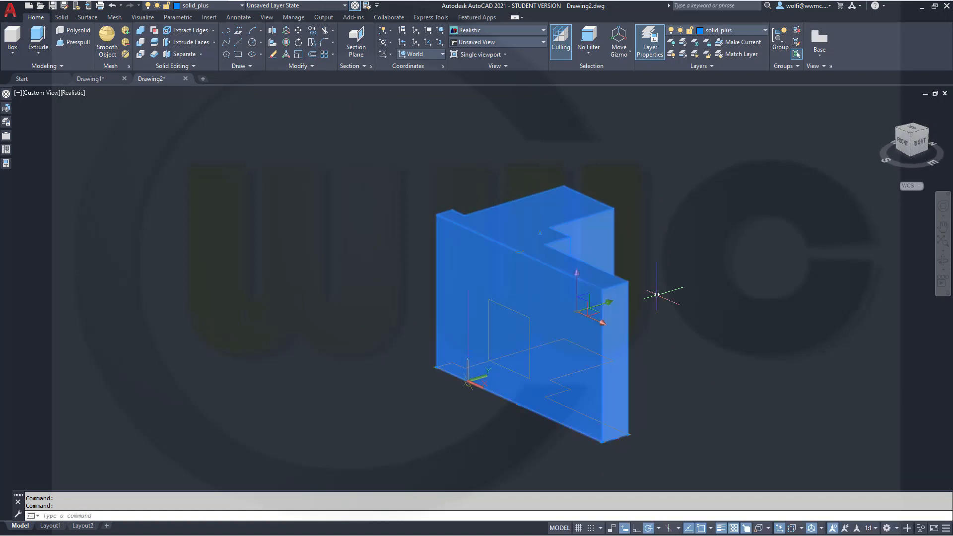
pyautogui.click(576, 272)
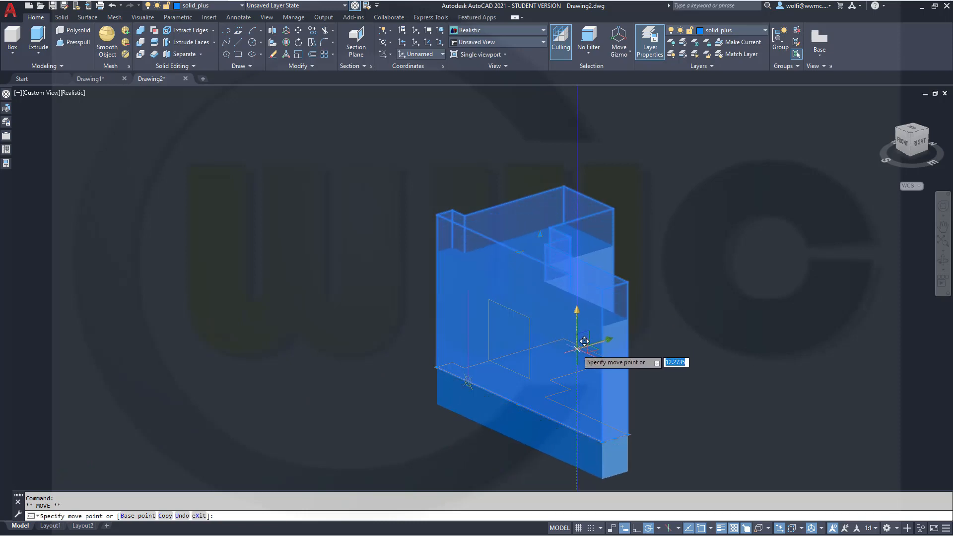
pyautogui.write('25')
pyautogui.press('Return')
pyautogui.press('Escape')
pyautogui.press('Escape')
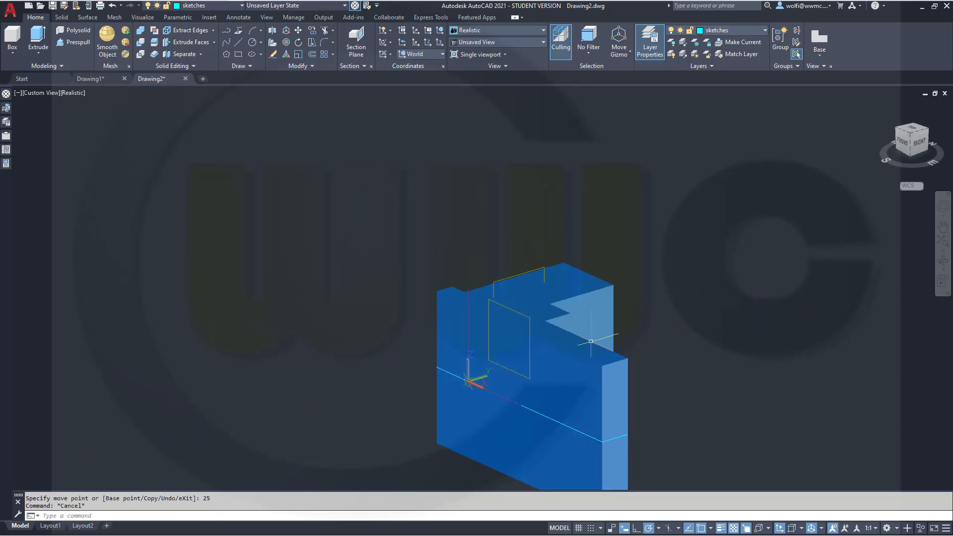
pyautogui.keyDown('shift'); pyautogui.moveTo(388, 387); pyautogui.dragTo(396, 281, button='middle'); pyautogui.keyUp('shift')
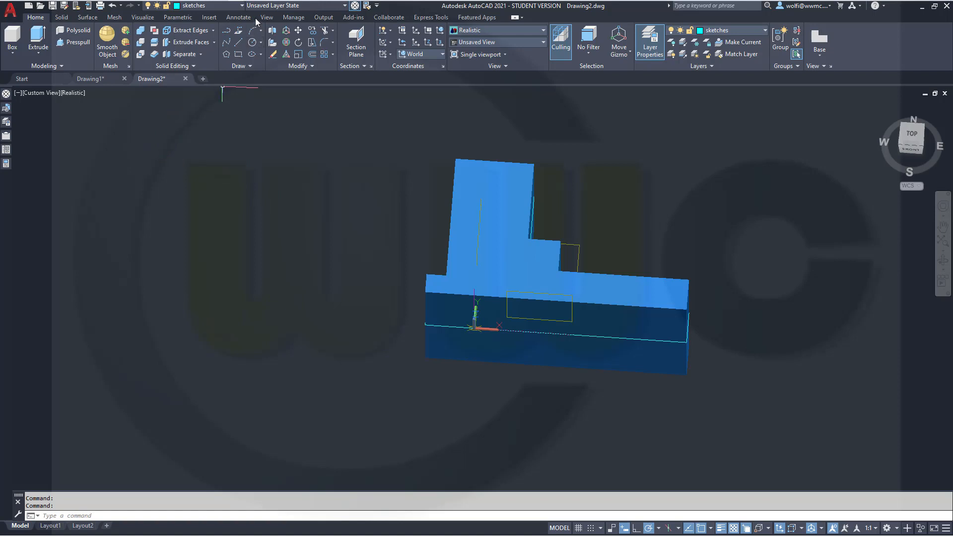
# On the solid_plus layer, create a cylinder centred at 0,45 with a base radius of 15 and a height of 50
pyautogui.click(242, 6)
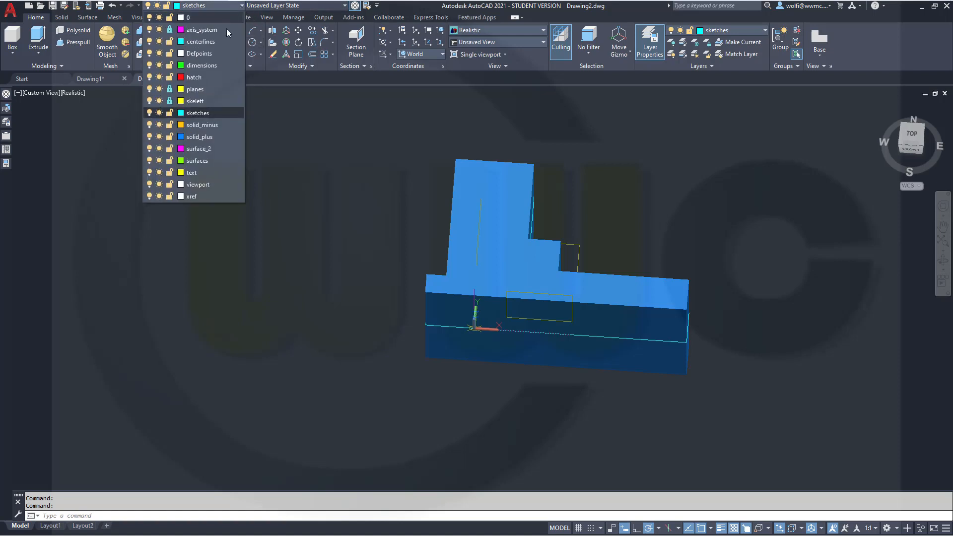
pyautogui.click(217, 137)
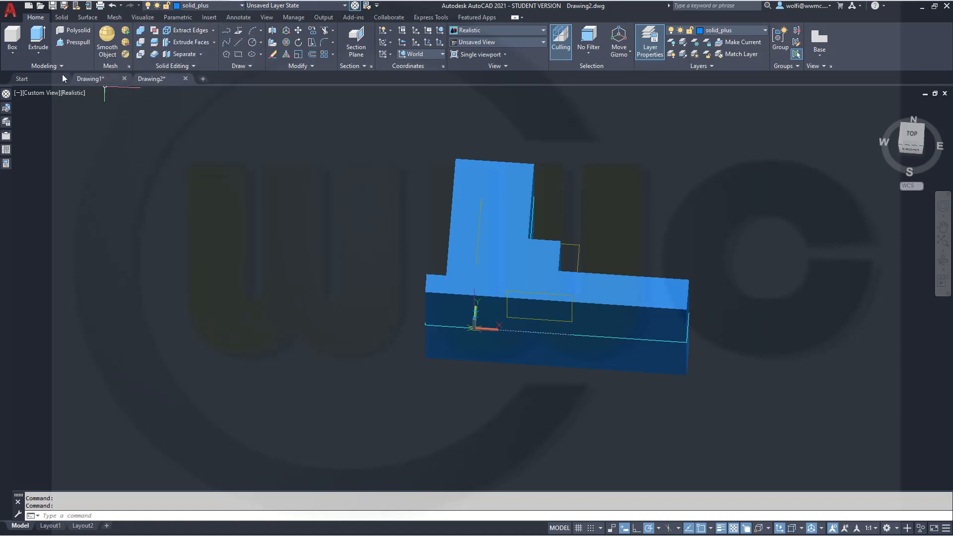
pyautogui.click(13, 56)
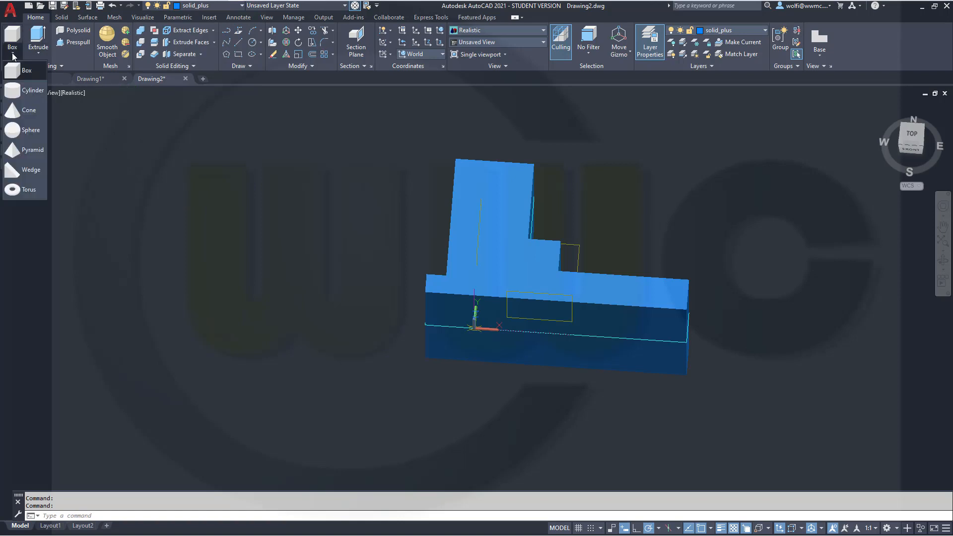
pyautogui.click(17, 95)
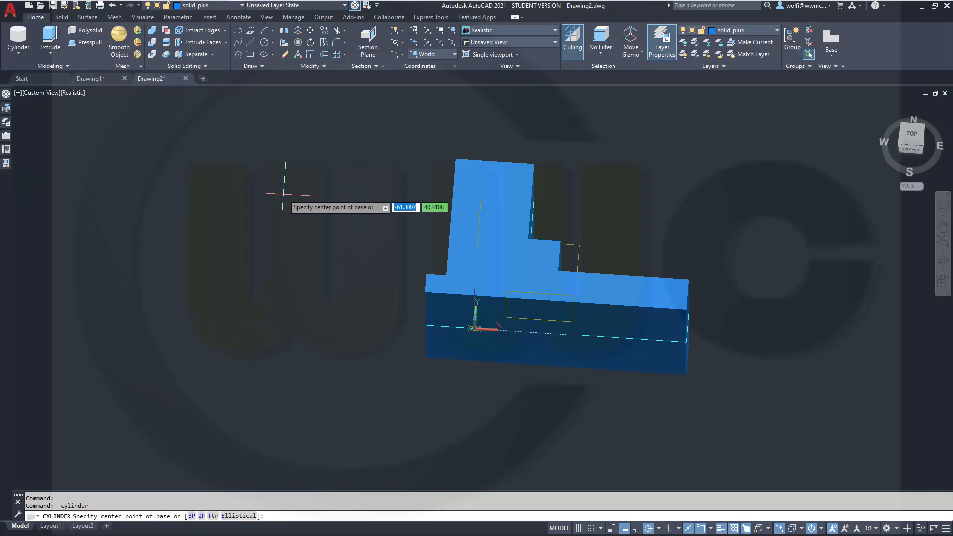
pyautogui.write('0')
pyautogui.press('Tab')
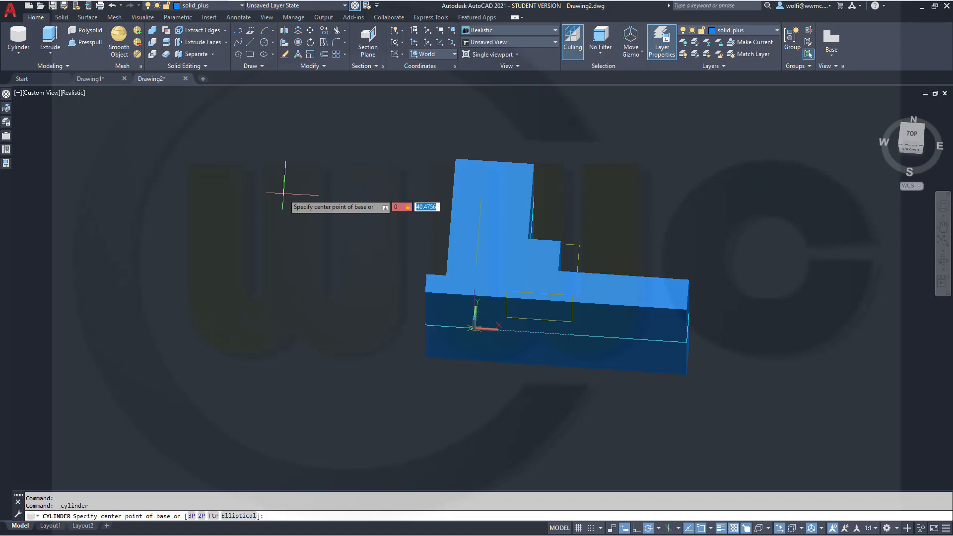
pyautogui.write('45')
pyautogui.press('Return')
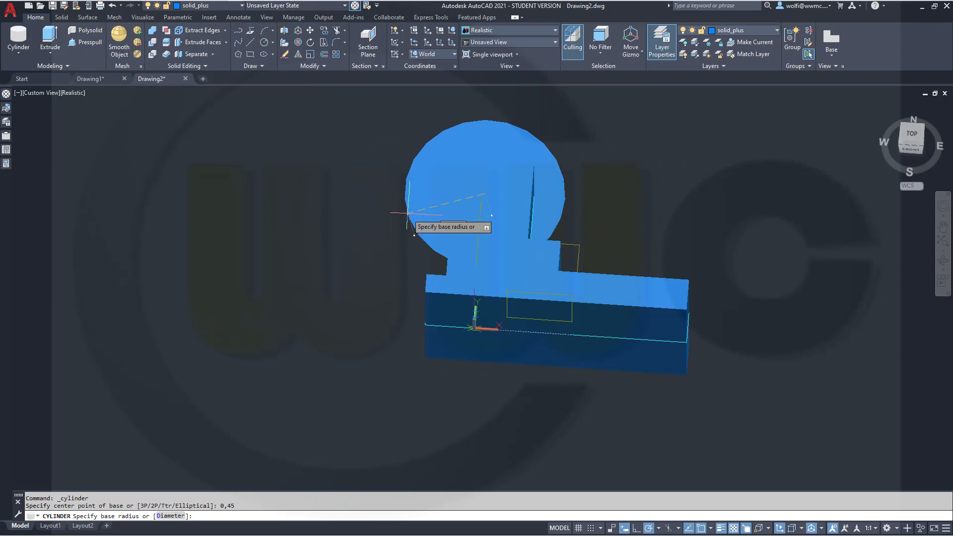
pyautogui.write('15')
pyautogui.press('Return')
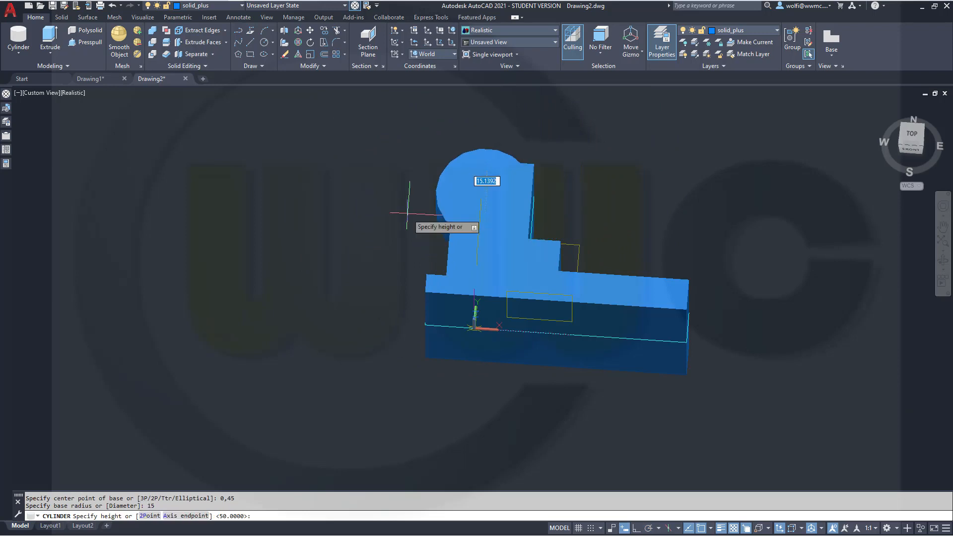
pyautogui.keyDown('shift'); pyautogui.moveTo(427, 184); pyautogui.dragTo(447, 161, button='middle'); pyautogui.keyUp('shift')
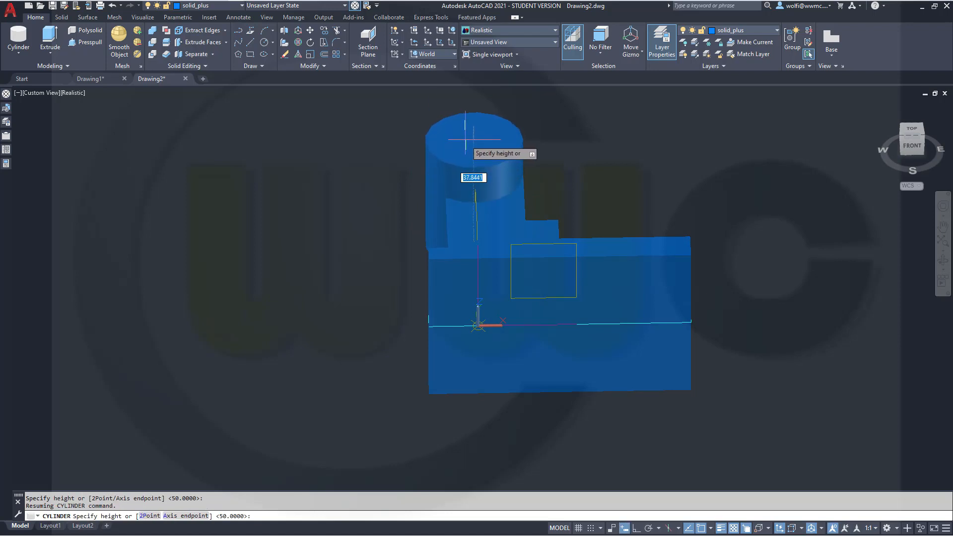
pyautogui.press('Return')
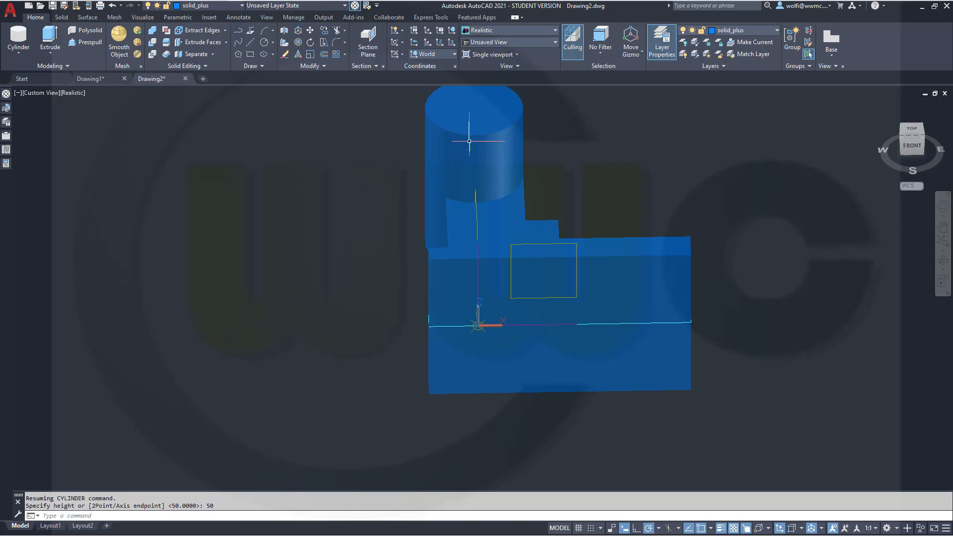
pyautogui.press('Escape')
# Move the cylinder 25 units down along the Z axis and clear the selection
pyautogui.moveTo(622, 166); pyautogui.dragTo(491, 215, button='middle')
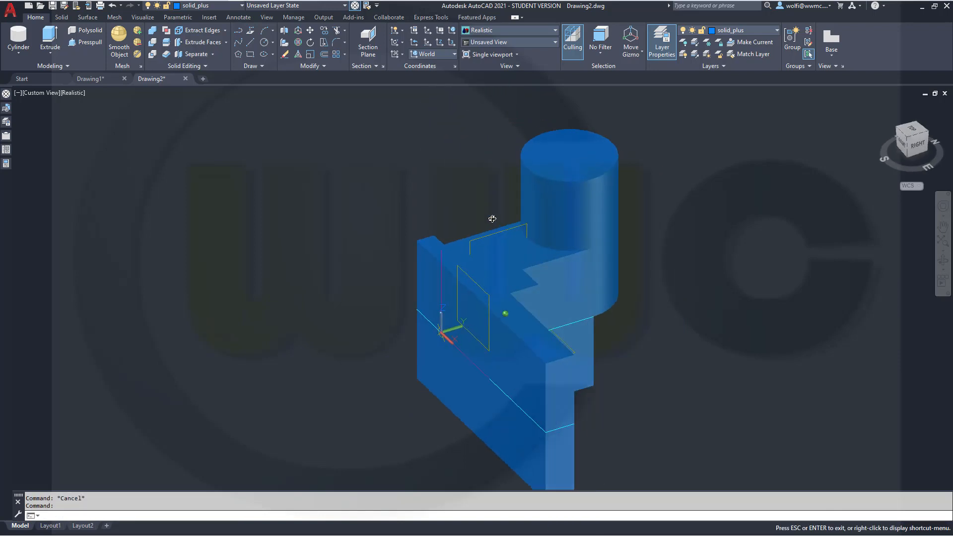
pyautogui.click(556, 148)
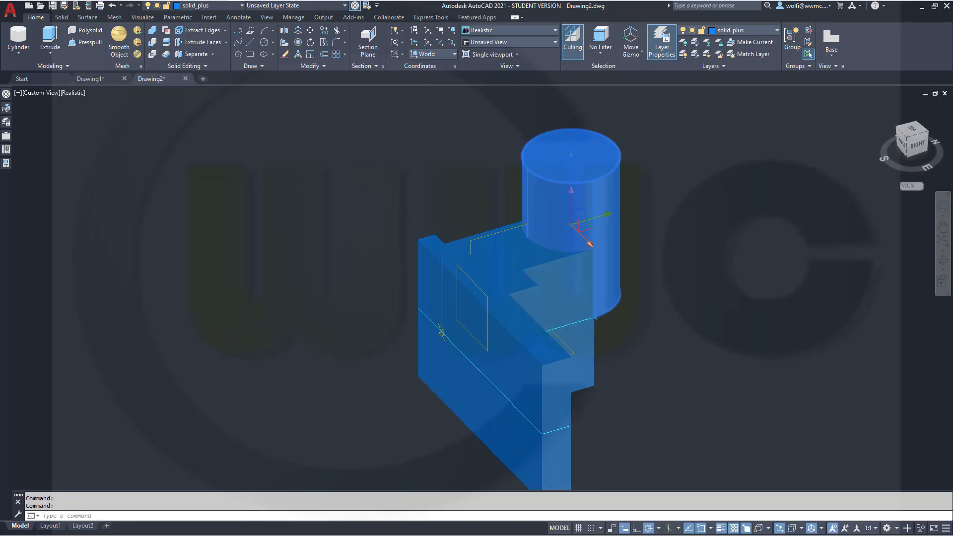
pyautogui.click(571, 225)
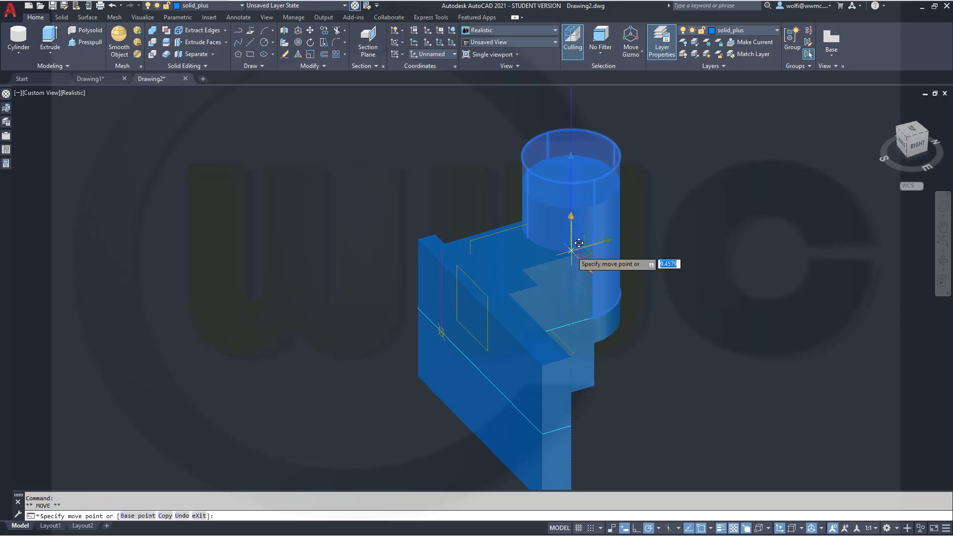
pyautogui.press('Return')
pyautogui.press('Escape')
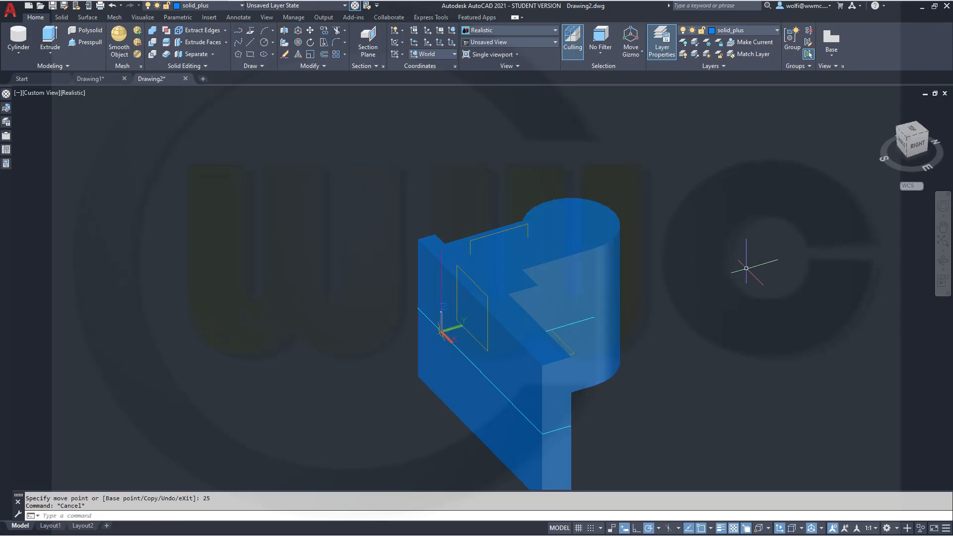
# Union the cylinder and the stepped solid into one body
pyautogui.keyDown('shift'); pyautogui.moveTo(290, 335); pyautogui.dragTo(356, 375, button='middle'); pyautogui.keyUp('shift')
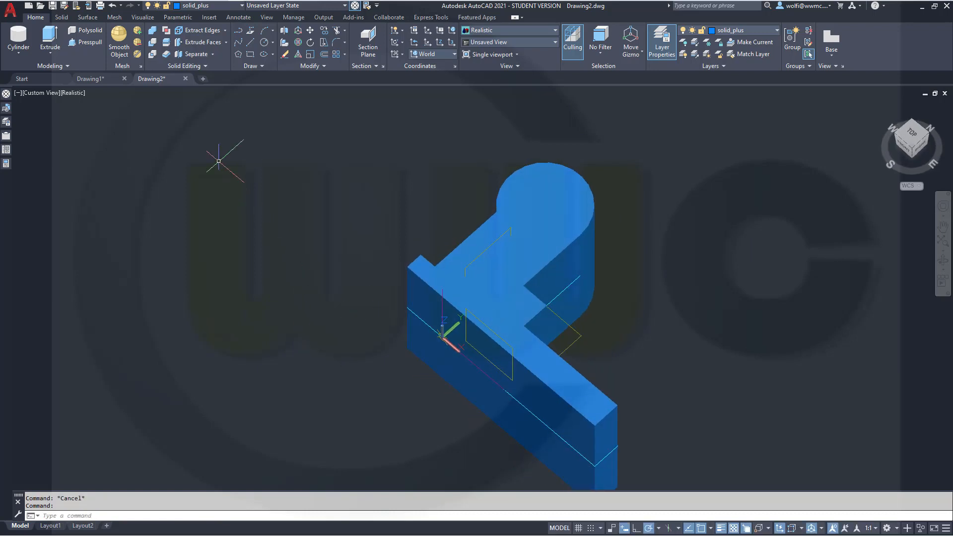
pyautogui.click(151, 32)
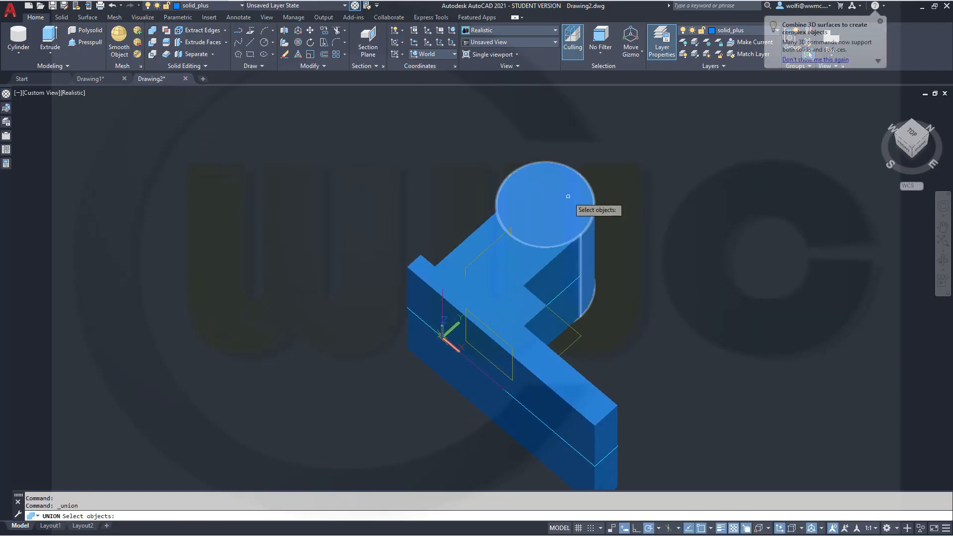
pyautogui.click(577, 200)
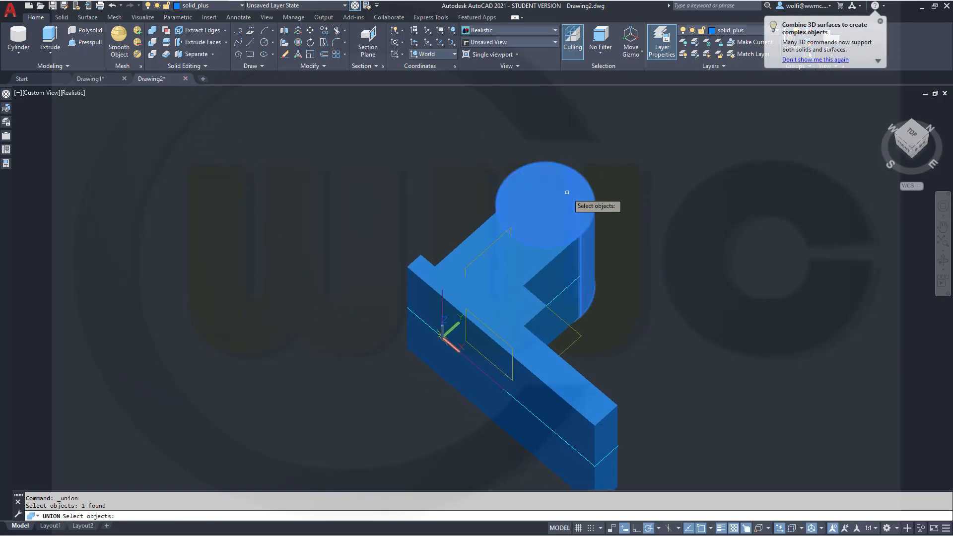
pyautogui.click(470, 252)
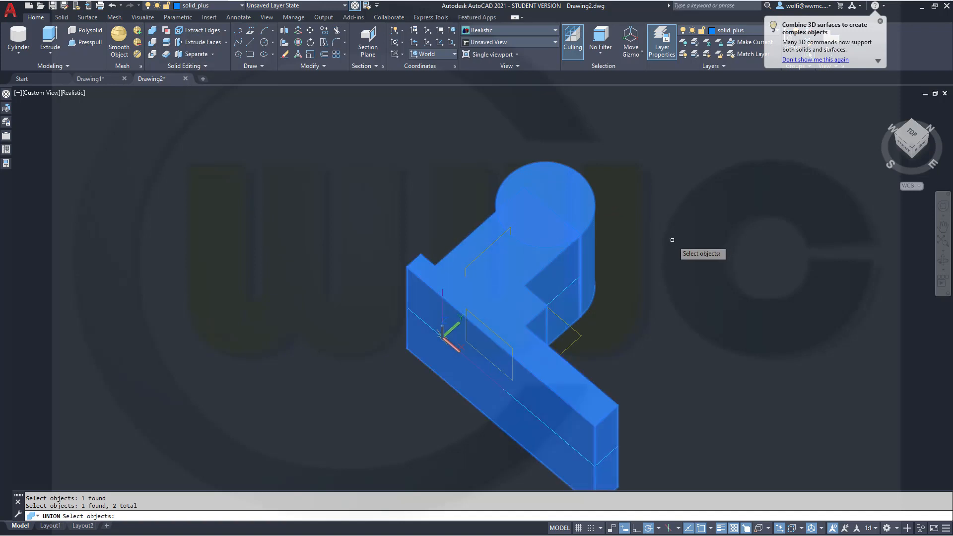
pyautogui.press('Return')
pyautogui.press('Return')
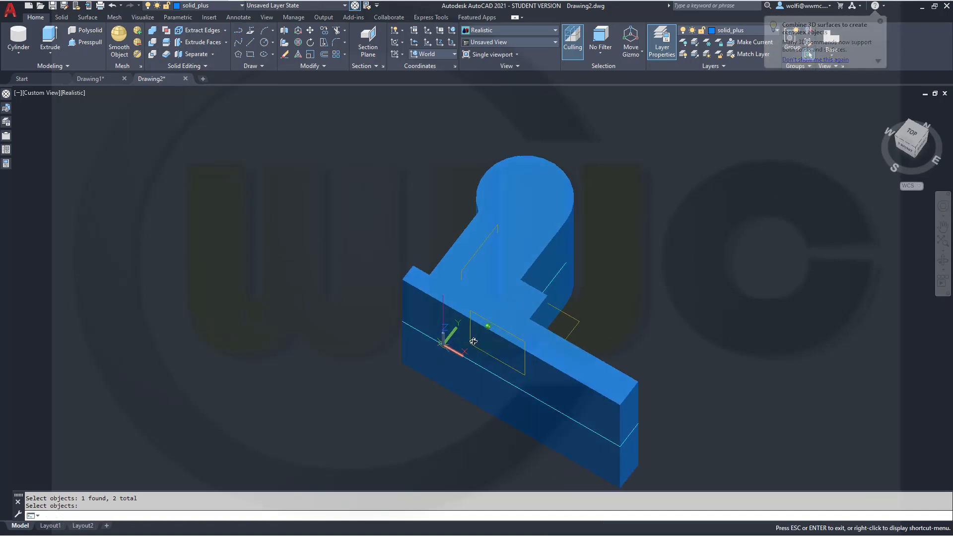
# Rotate the UCS 90 degrees about its Y axis and save the drawing as autocad_21_gelenk_3_yt
pyautogui.keyDown('shift'); pyautogui.moveTo(449, 335); pyautogui.dragTo(568, 323, button='middle'); pyautogui.keyUp('shift')
pyautogui.keyDown('shift'); pyautogui.moveTo(515, 213); pyautogui.dragTo(312, 182, button='middle'); pyautogui.keyUp('shift')
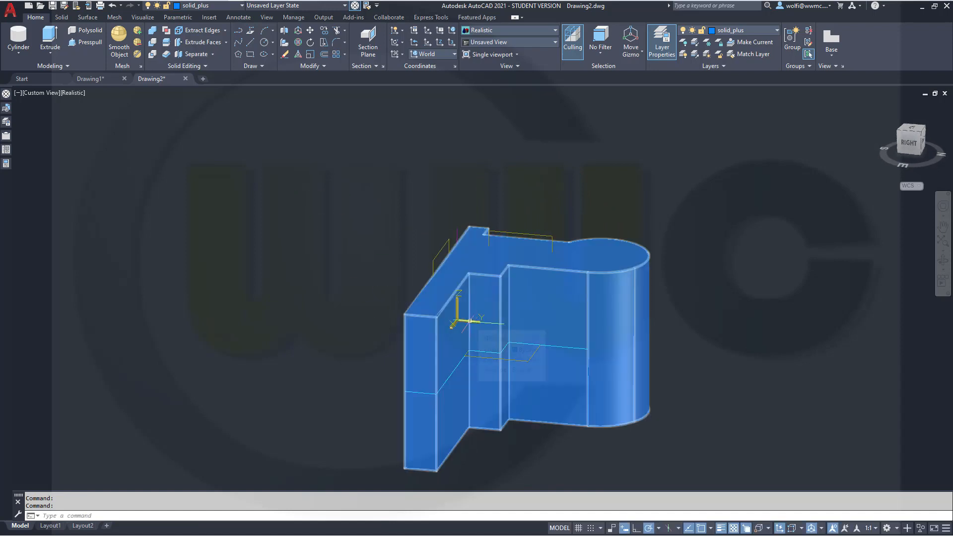
pyautogui.click(457, 321)
pyautogui.moveTo(451, 328)
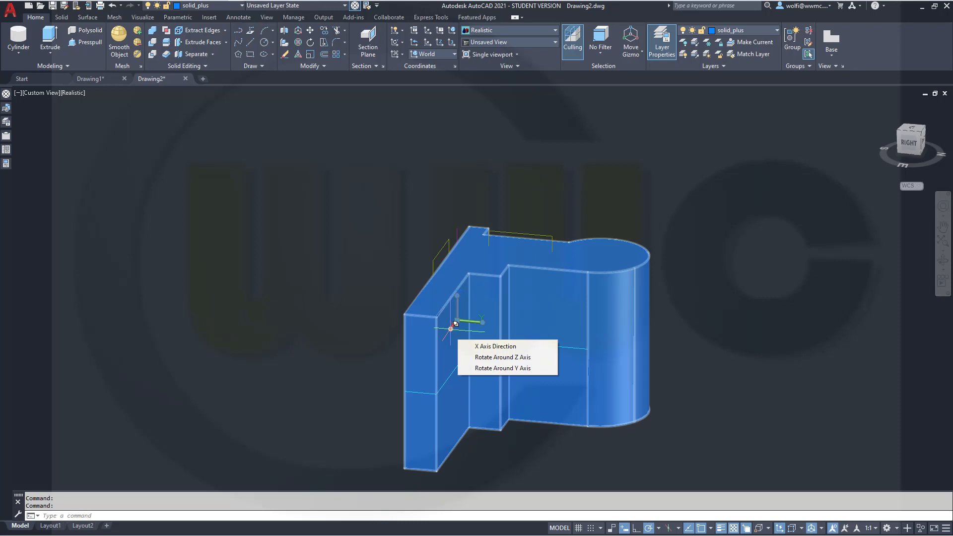
pyautogui.click(499, 368)
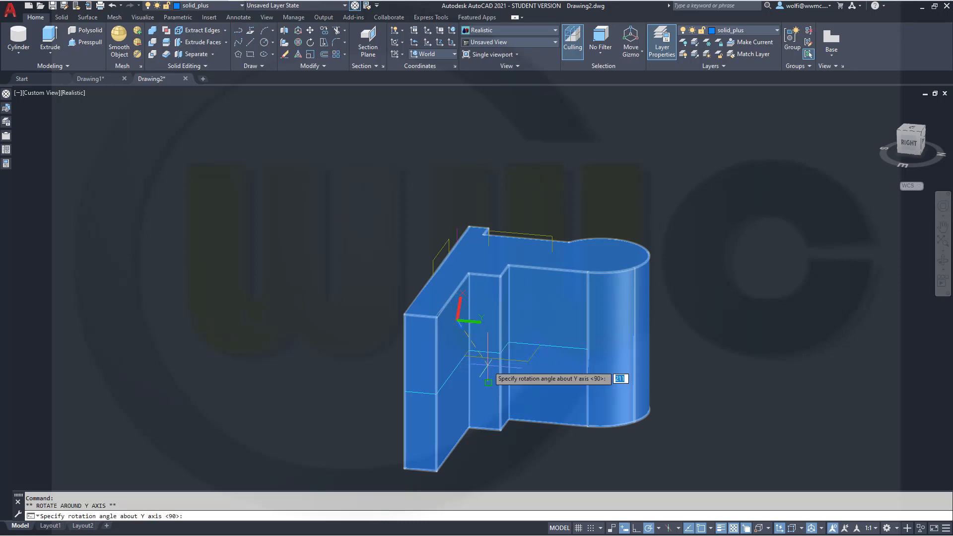
pyautogui.press('Return')
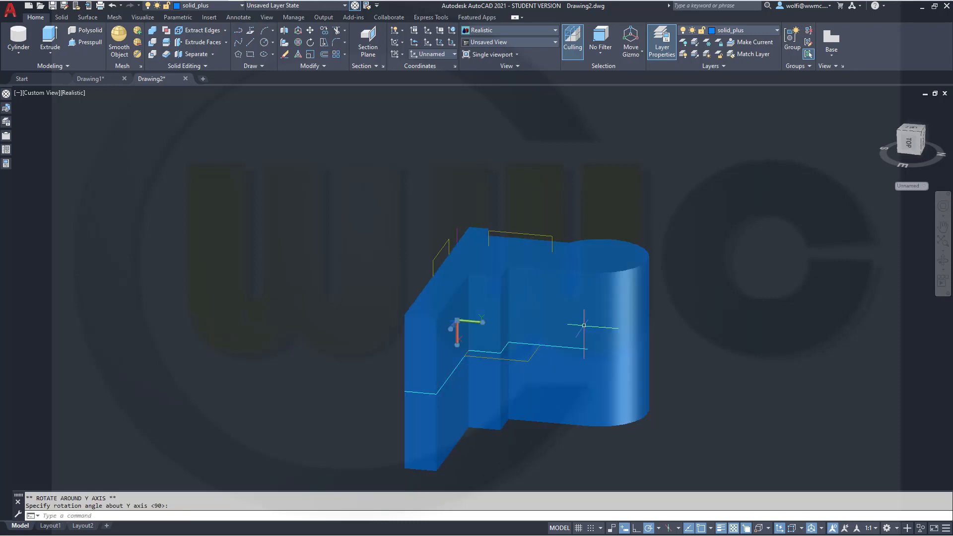
pyautogui.press('Escape')
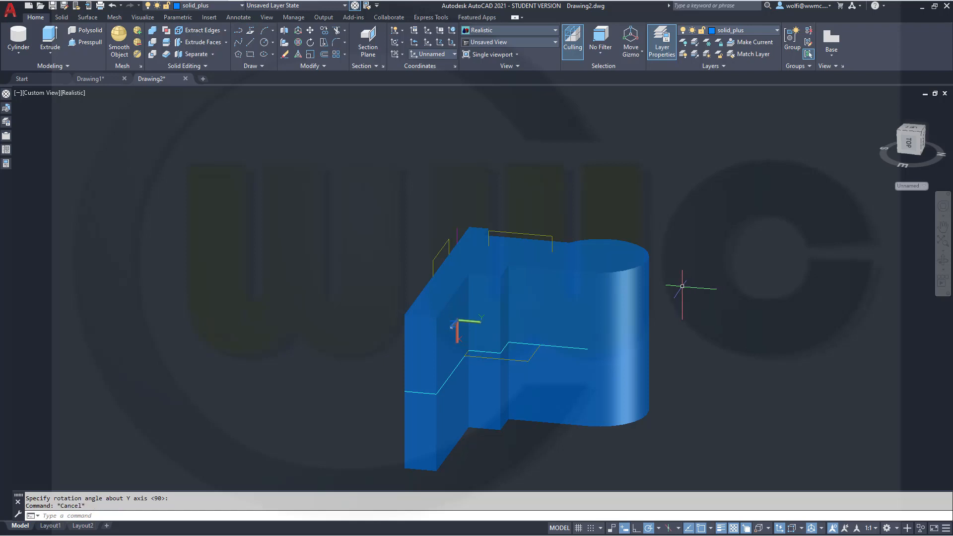
pyautogui.hotkey('ctrl', 's')
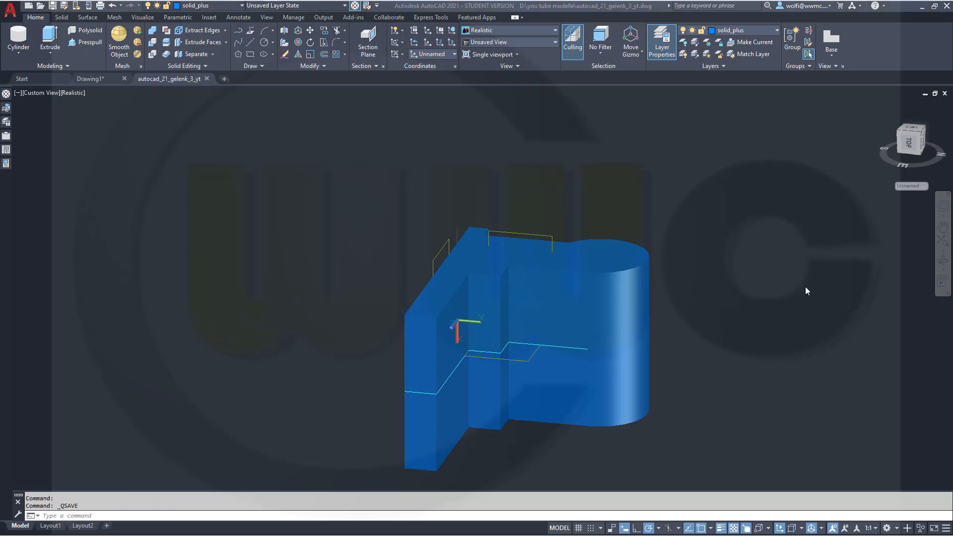
# Switch to the top view of the rotated UCS with its X axis horizontal and hide the united solid
pyautogui.click(909, 149)
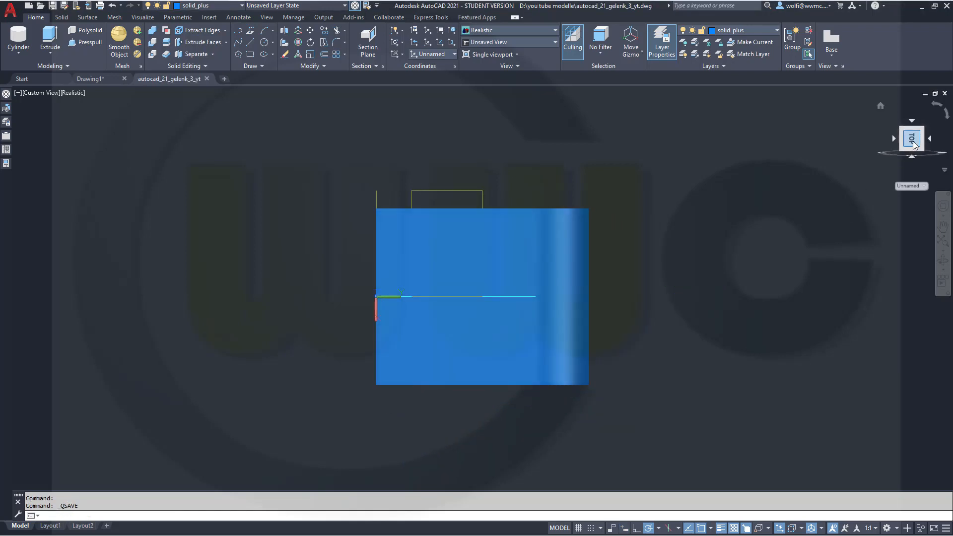
pyautogui.click(936, 105)
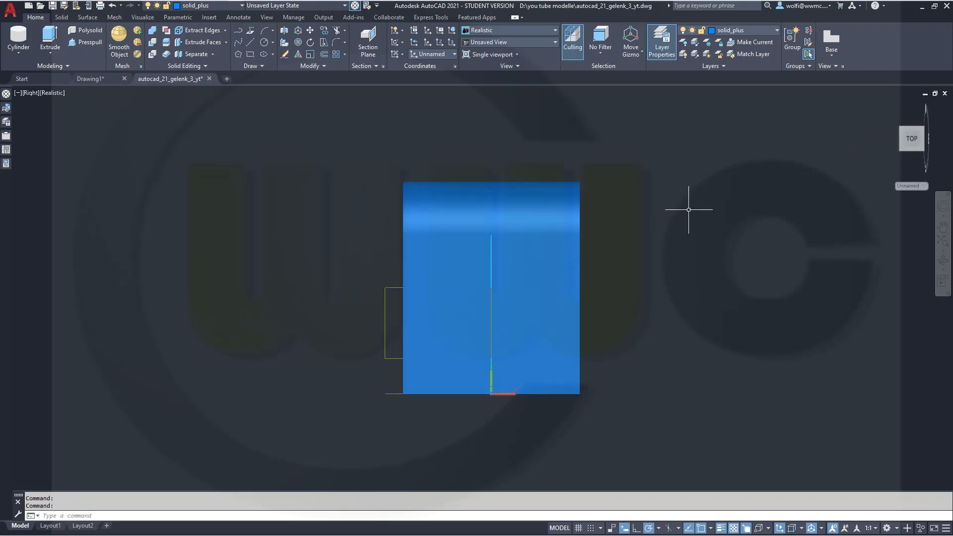
pyautogui.click(564, 209)
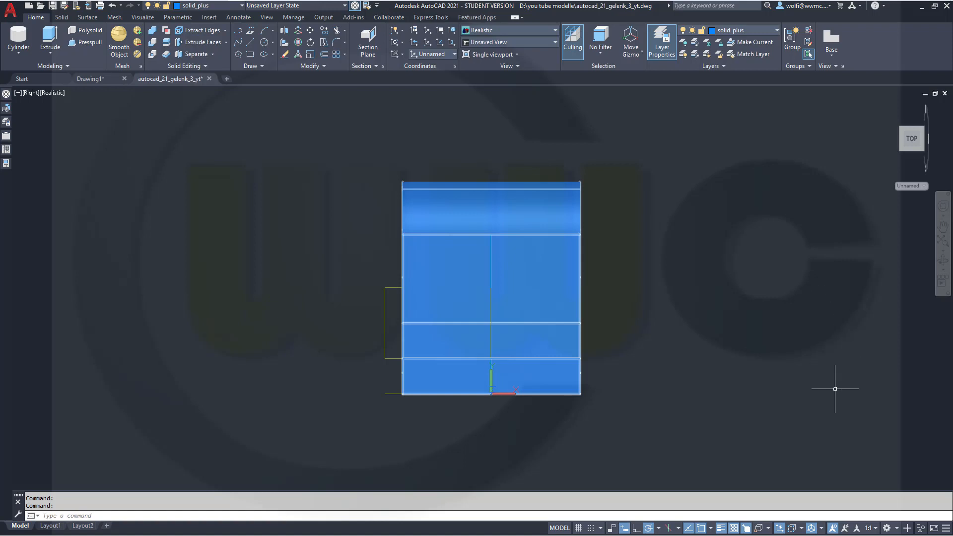
pyautogui.press('Escape')
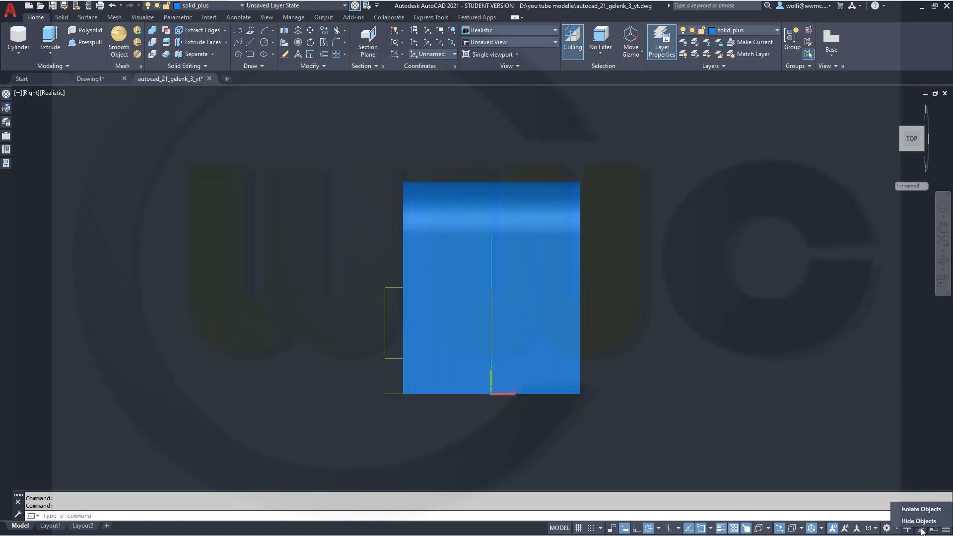
pyautogui.click(921, 528)
pyautogui.click(910, 521)
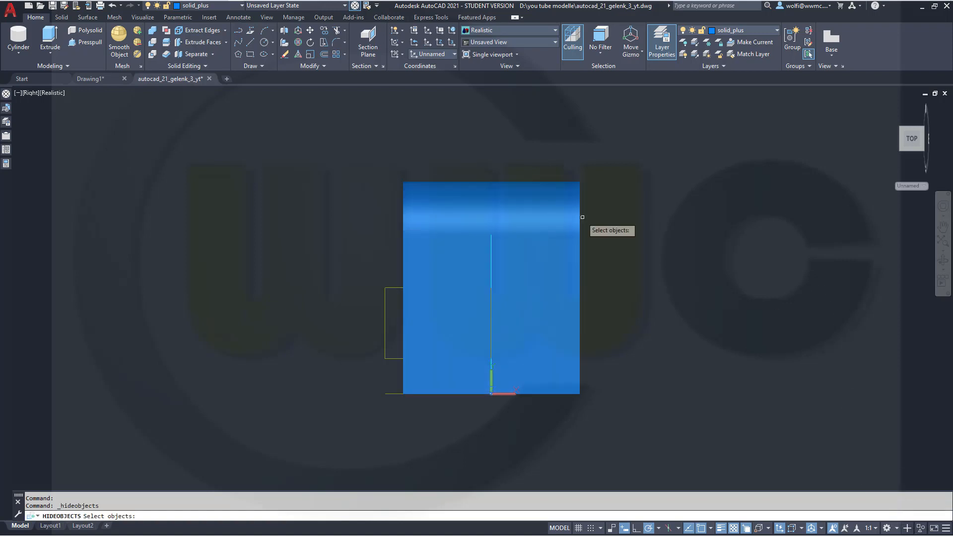
pyautogui.click(535, 205)
pyautogui.press('Return')
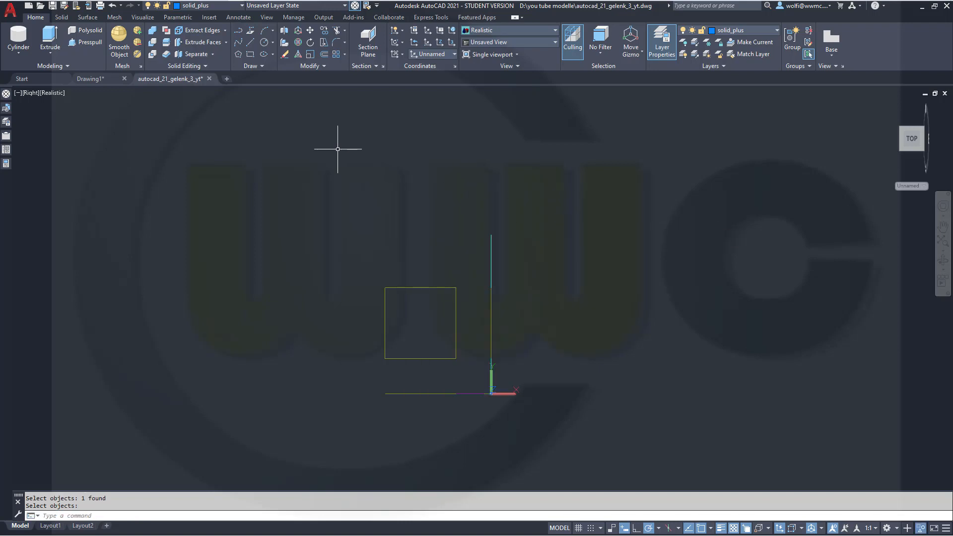
# Make the sketches layer current and draw a 30 by 3 rectangle with its first corner at -15,0
pyautogui.click(238, 6)
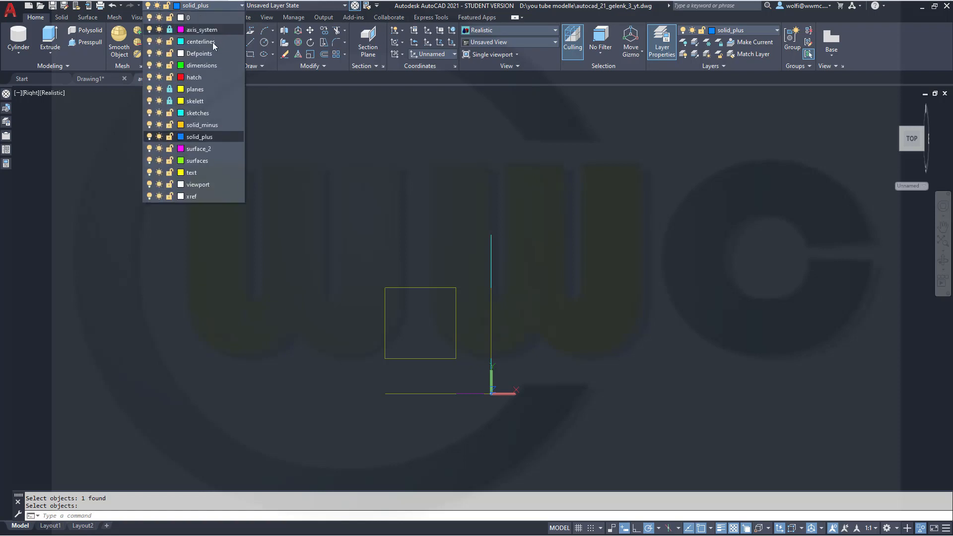
pyautogui.click(201, 113)
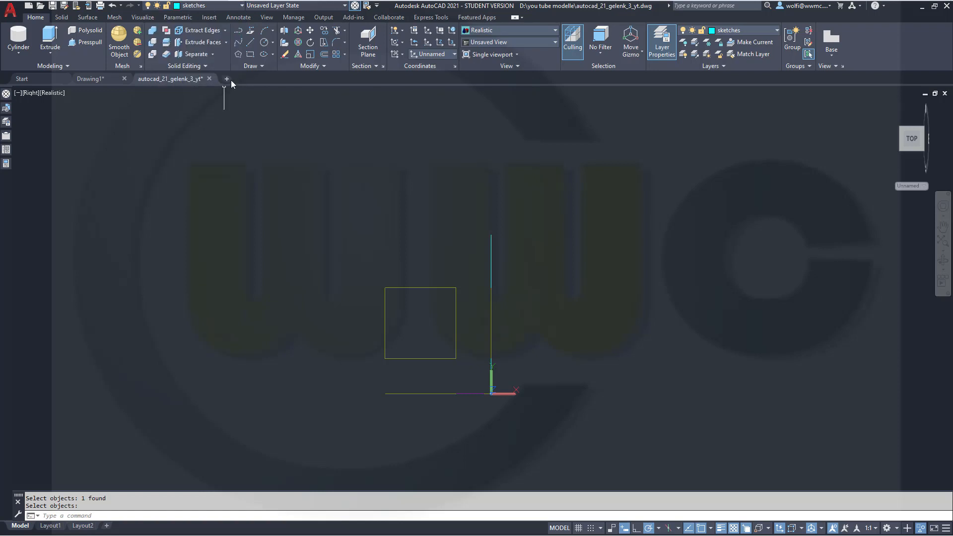
pyautogui.click(250, 55)
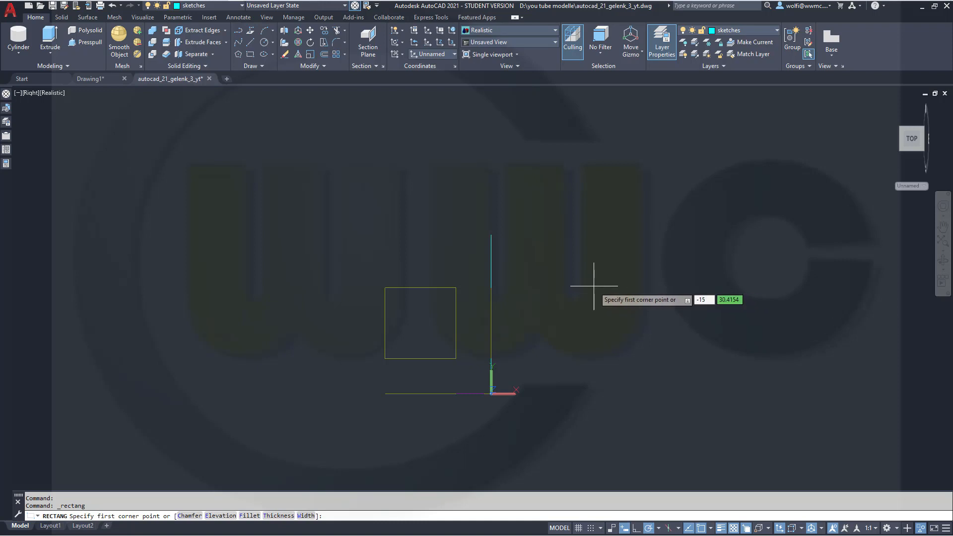
pyautogui.press('Tab')
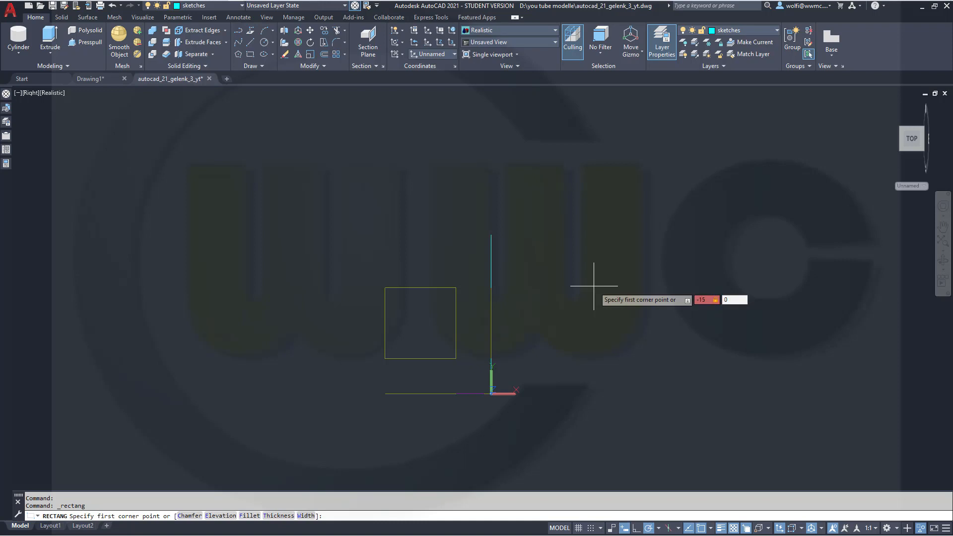
pyautogui.press('Return')
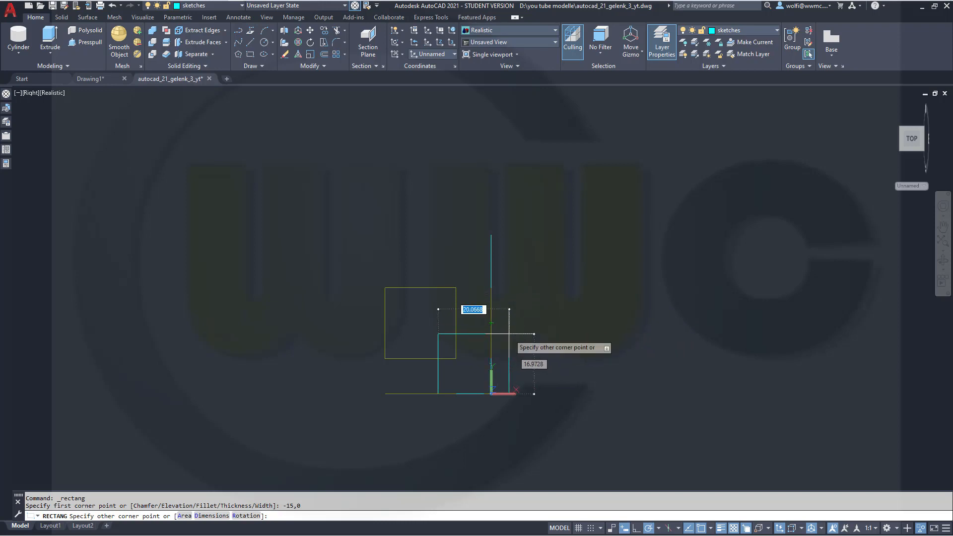
pyautogui.press('Tab')
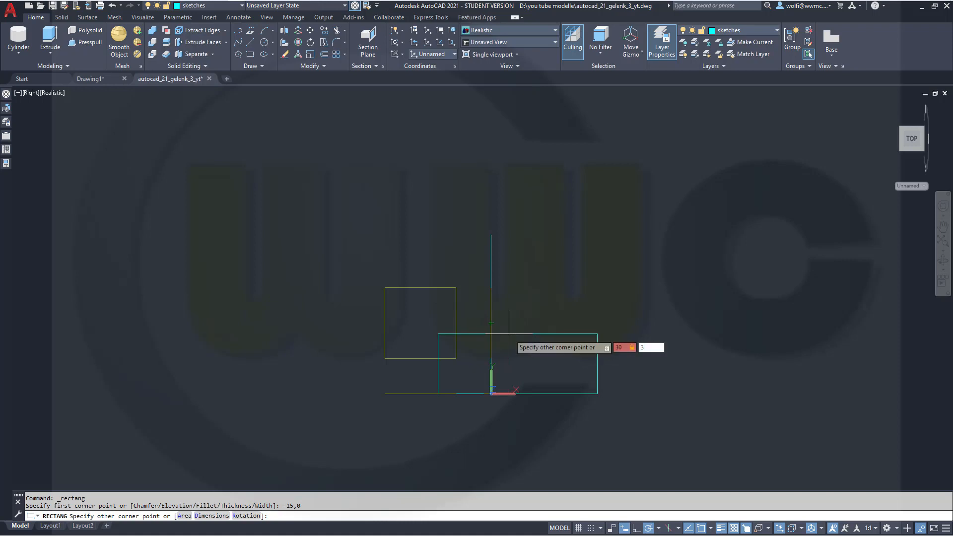
pyautogui.press('Return')
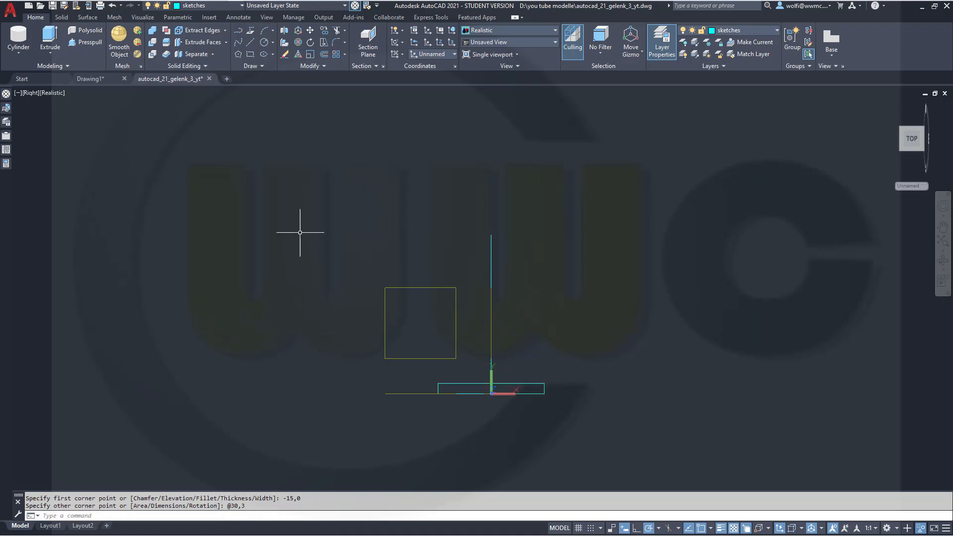
# Draw a second rectangle from -18,60 with the opposite corner at a relative offset of 36,-35
pyautogui.click(250, 55)
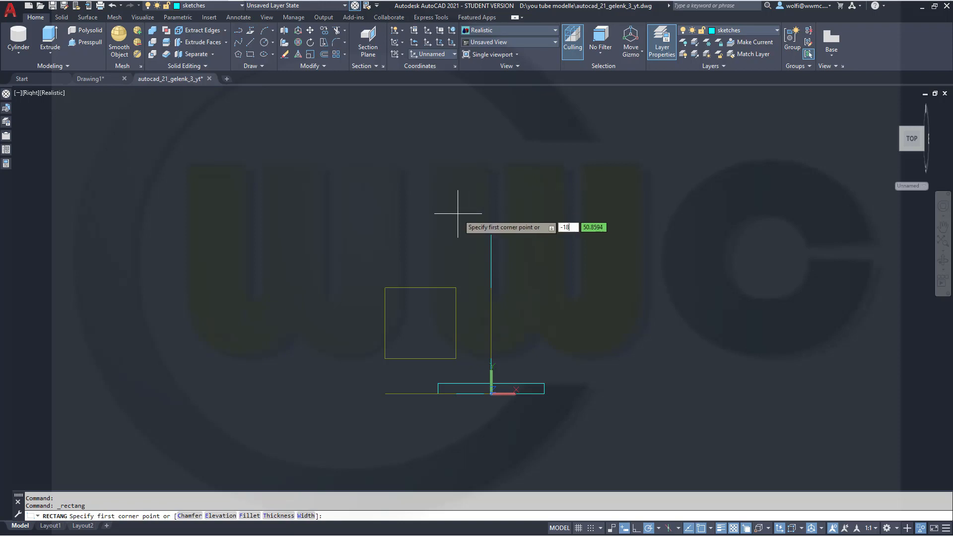
pyautogui.press('Tab')
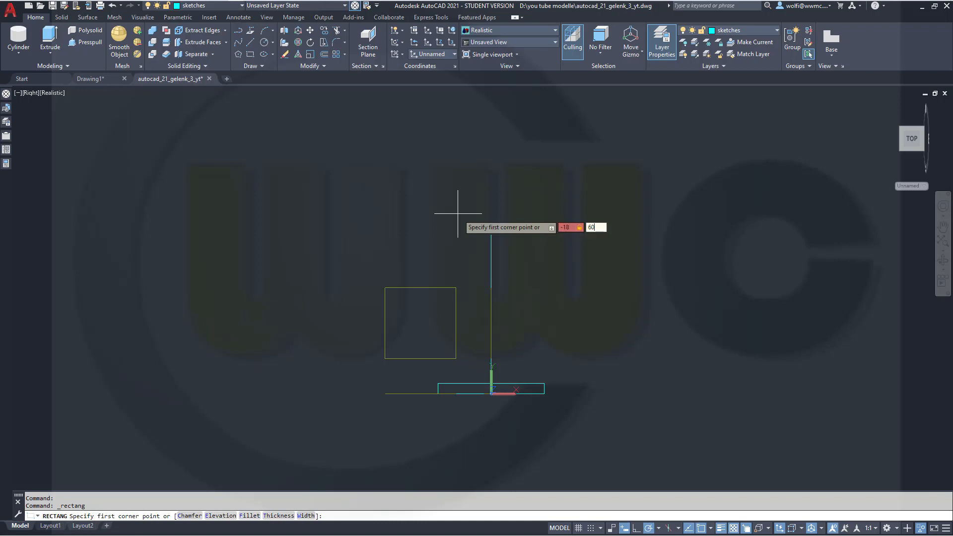
pyautogui.press('Return')
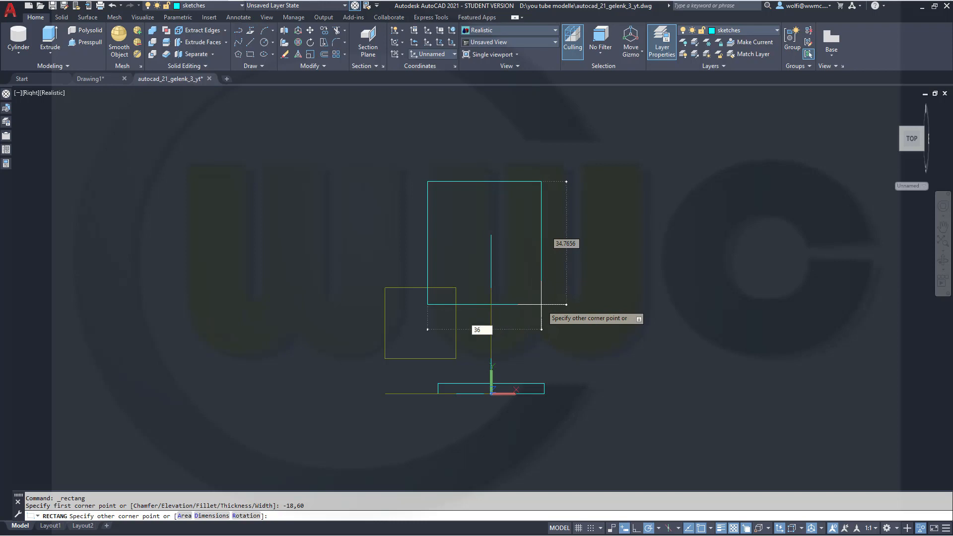
pyautogui.press('Tab')
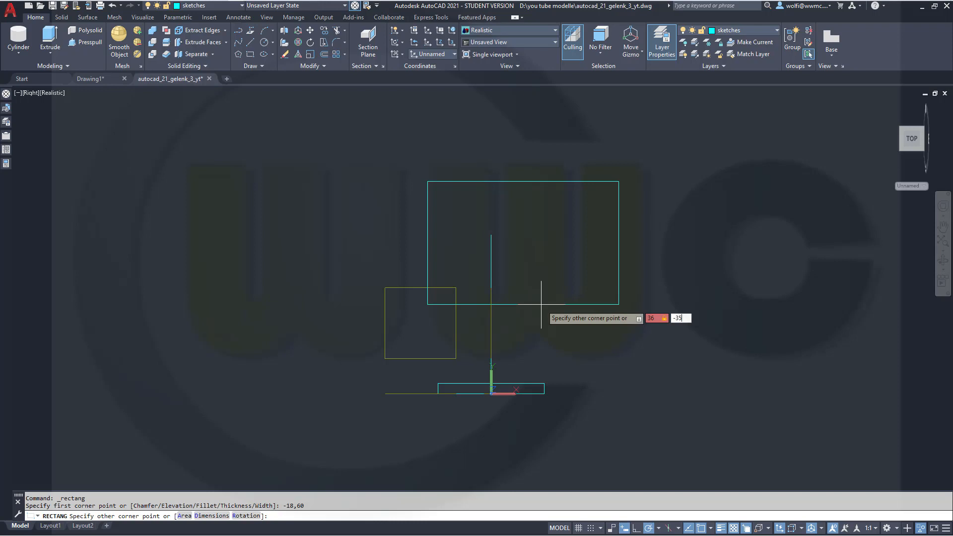
pyautogui.press('Return')
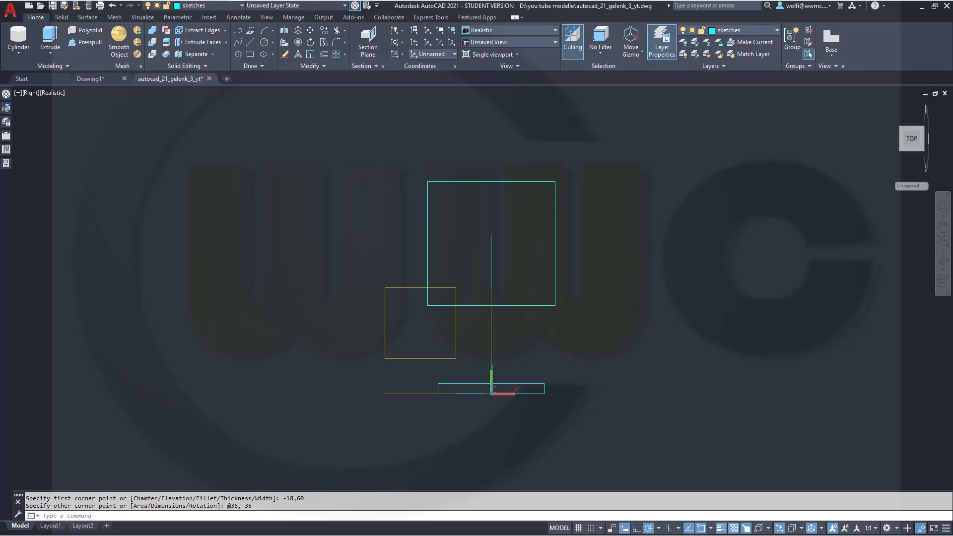
pyautogui.press('Escape')
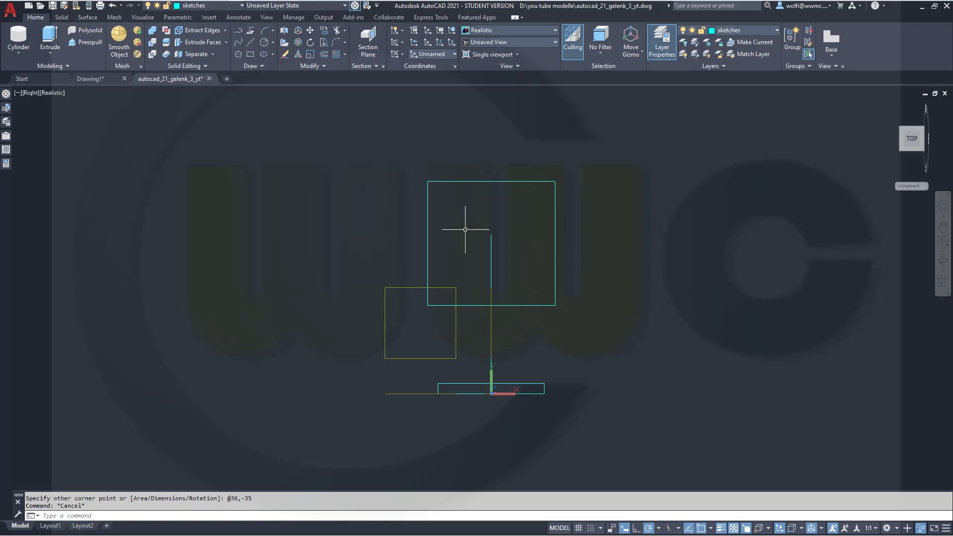
# End the object isolation to view the solid together with the new rectangles, and hide the solid again
pyautogui.click(921, 531)
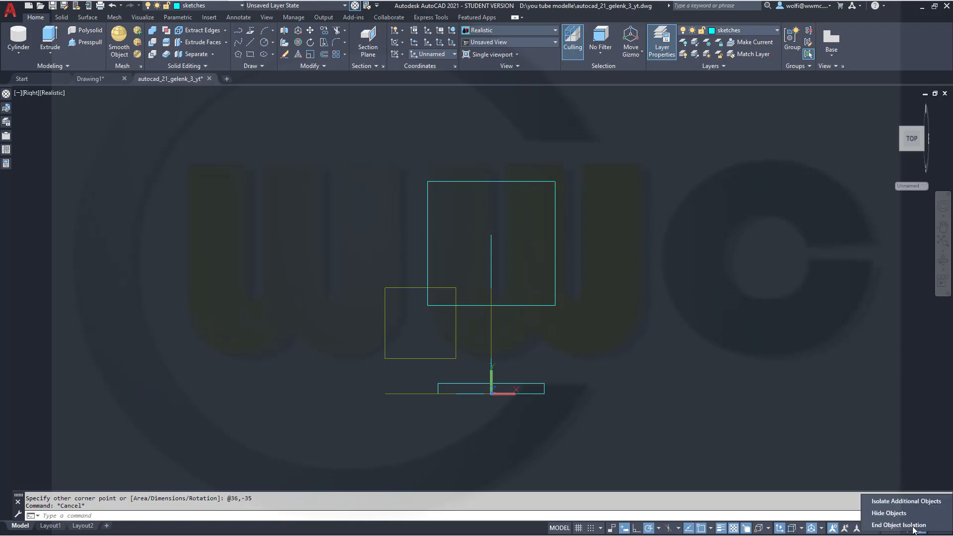
pyautogui.click(886, 531)
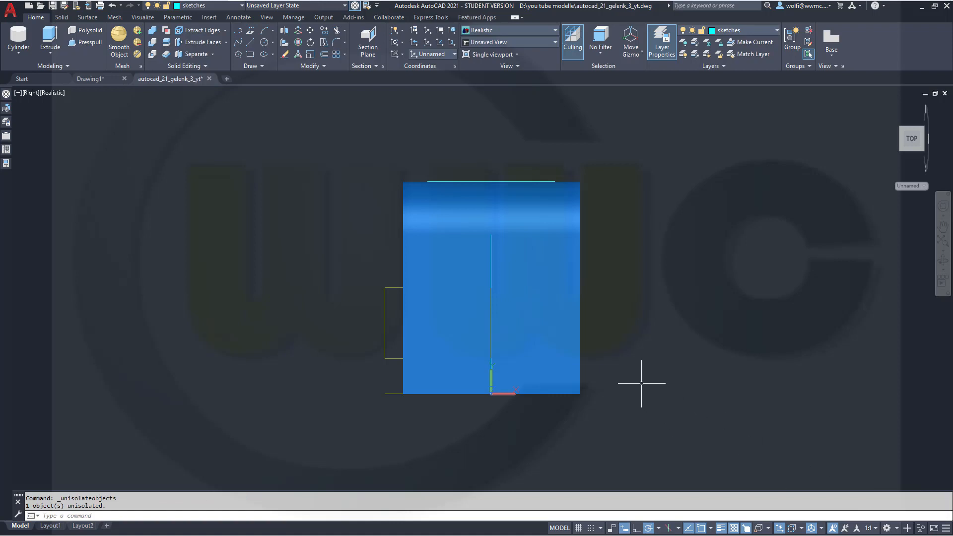
pyautogui.keyDown('shift'); pyautogui.moveTo(641, 383); pyautogui.dragTo(344, 342, button='middle'); pyautogui.keyUp('shift')
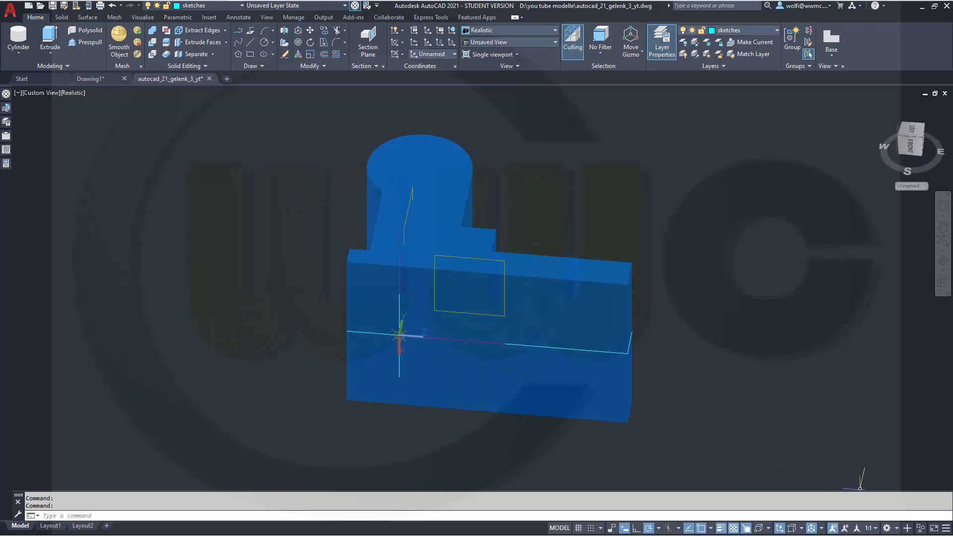
pyautogui.click(916, 528)
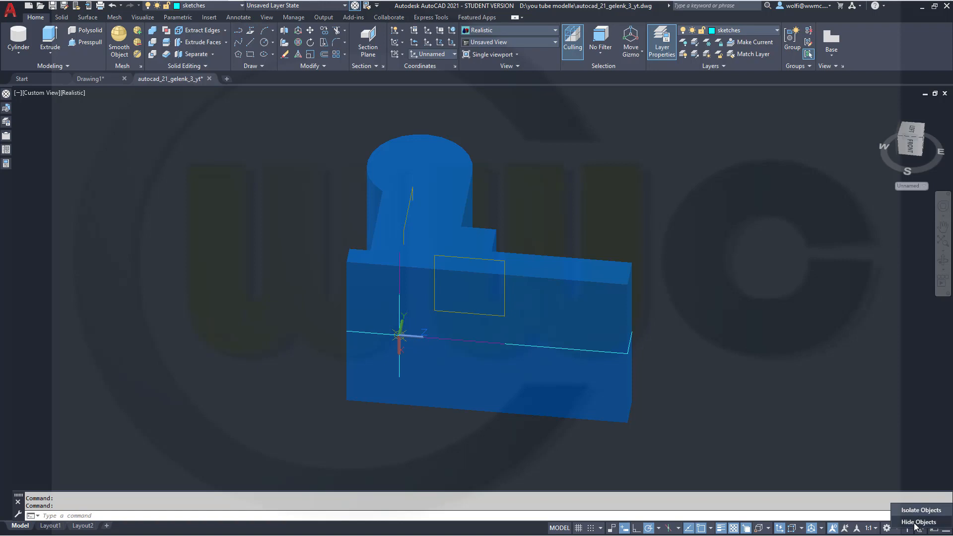
pyautogui.click(918, 523)
pyautogui.click(605, 310)
pyautogui.press('Return')
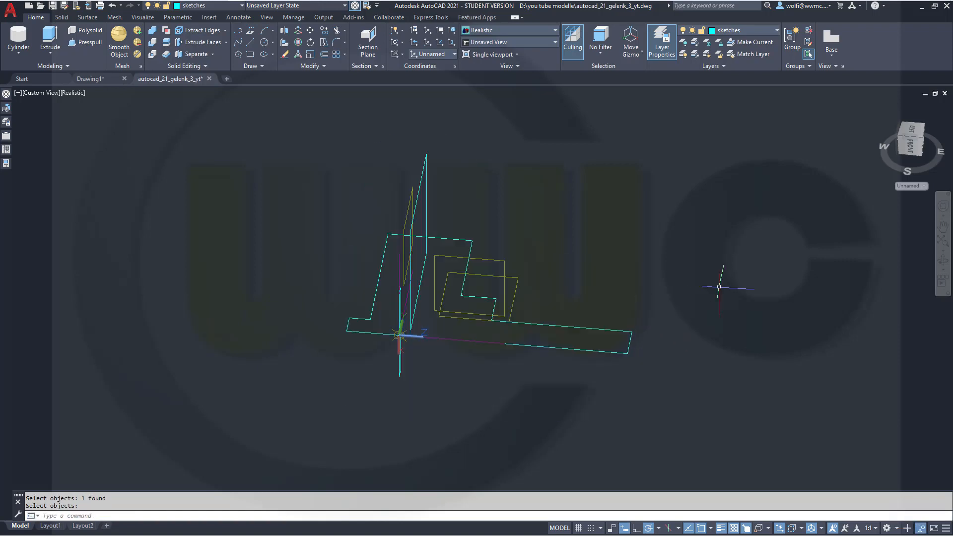
# Make the solid_minus layer current and extrude the 36 by 35 rectangle 80 units along the positive Z axis
pyautogui.moveTo(359, 151)
pyautogui.keyDown('shift'); pyautogui.mouseDown(button='middle')
pyautogui.moveTo(278, 196)
pyautogui.moveTo(208, 154)
pyautogui.moveTo(511, 337)
pyautogui.moveTo(397, 263)
pyautogui.moveTo(316, 236)
pyautogui.mouseUp(button='middle'); pyautogui.keyUp('shift')
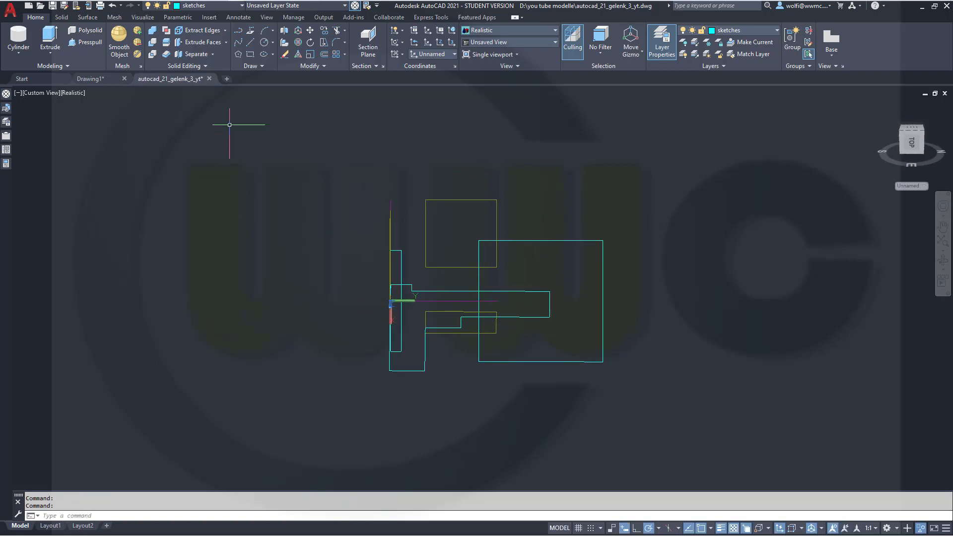
pyautogui.click(240, 6)
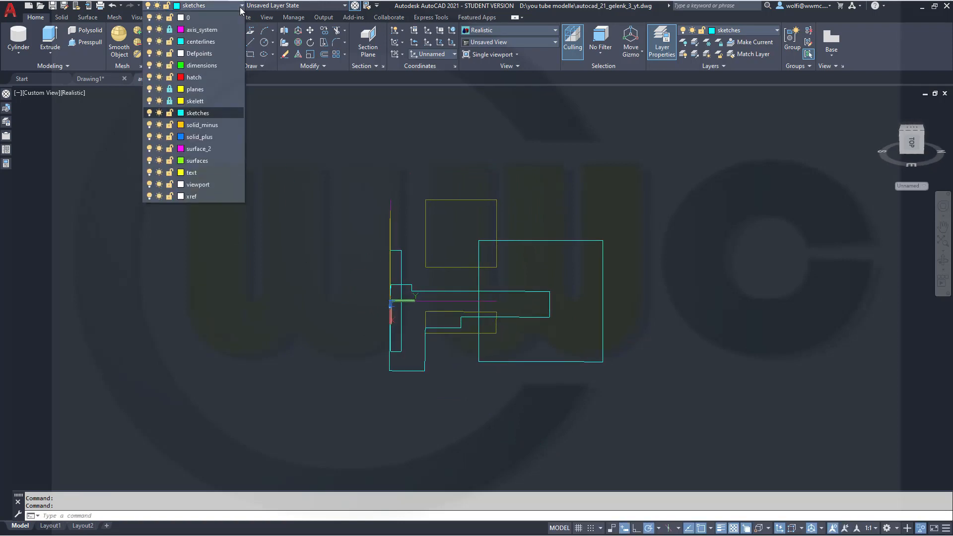
pyautogui.click(208, 125)
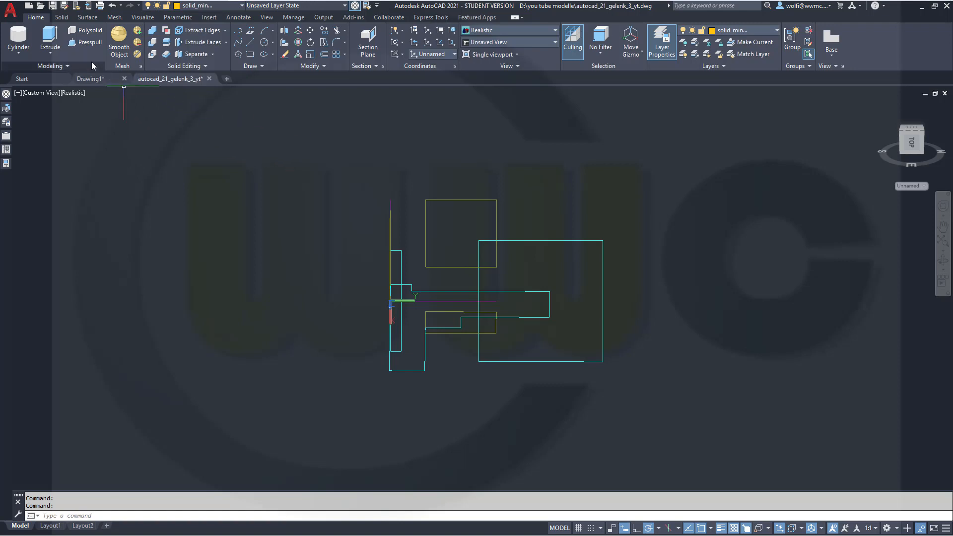
pyautogui.click(50, 35)
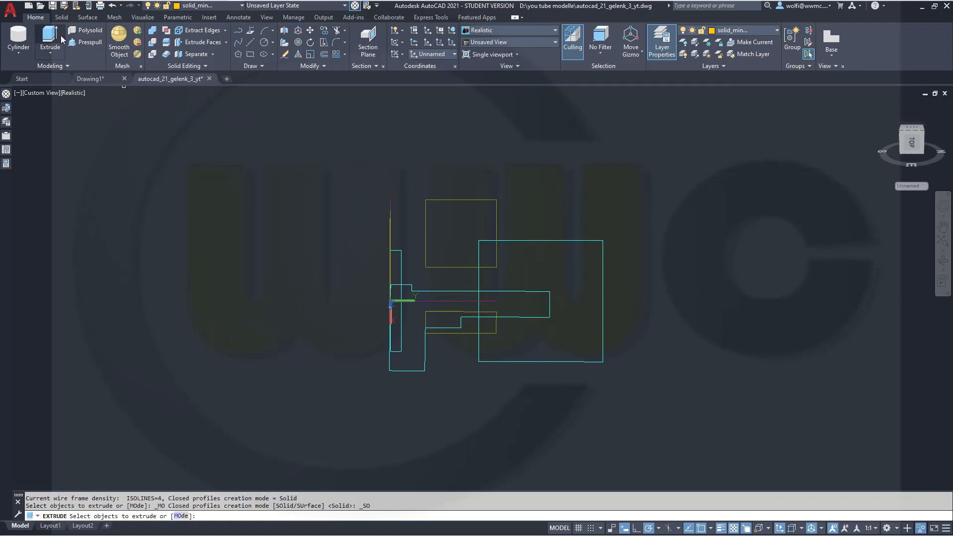
pyautogui.click(562, 239)
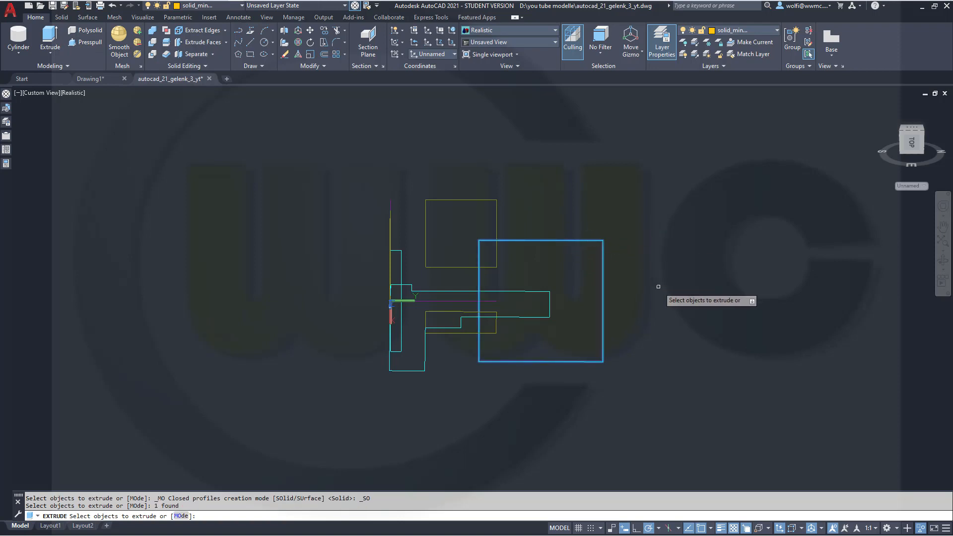
pyautogui.rightClick(674, 327)
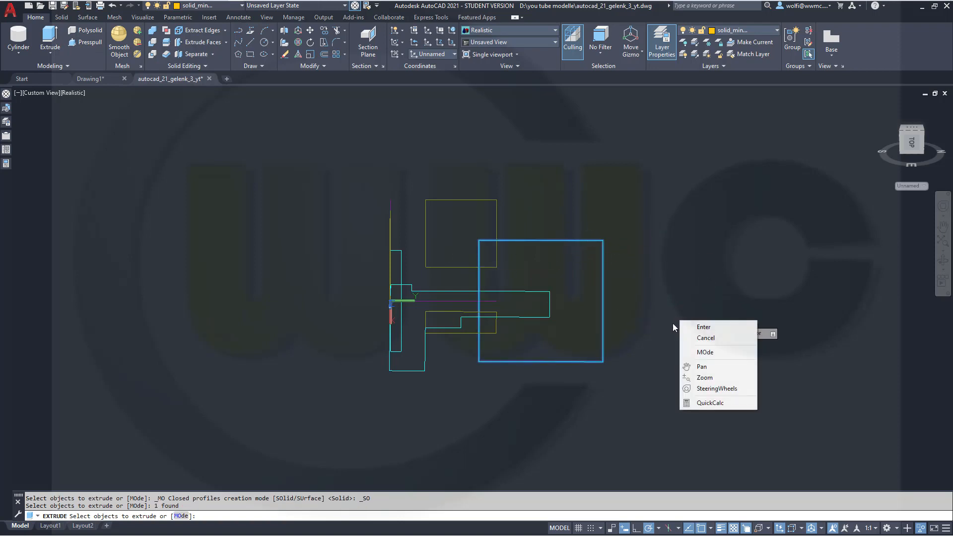
pyautogui.click(695, 327)
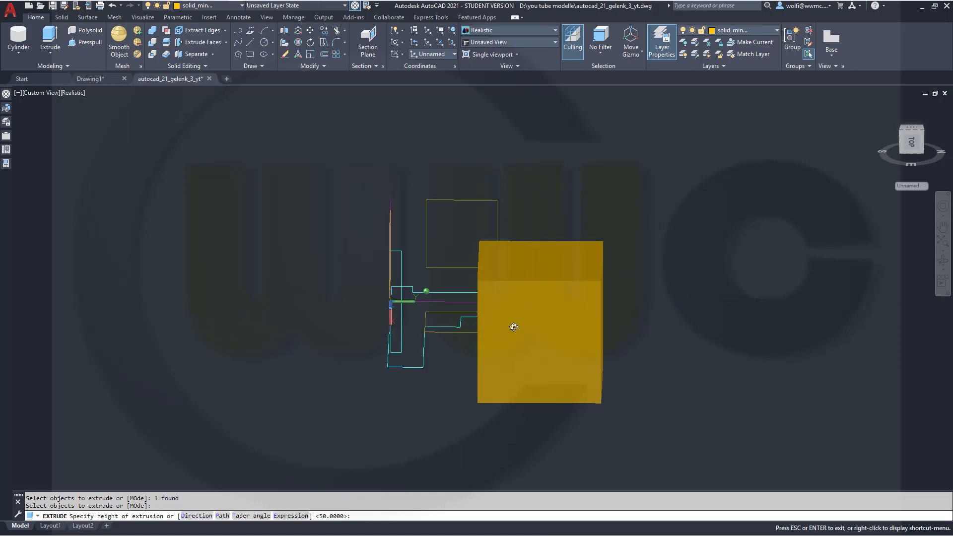
pyautogui.keyDown('shift'); pyautogui.moveTo(514, 327); pyautogui.dragTo(517, 179, button='middle'); pyautogui.keyUp('shift')
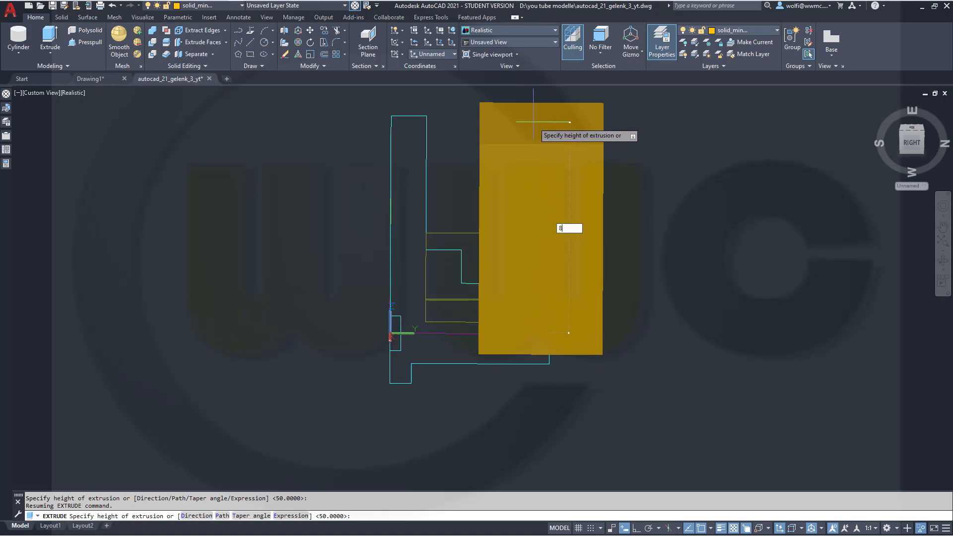
pyautogui.press('Return')
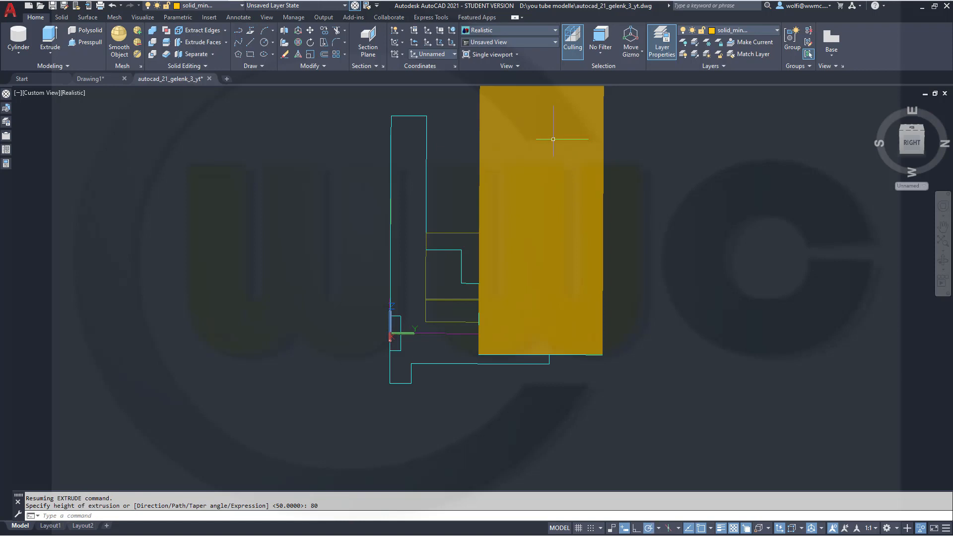
# Move the extruded block in the negative Z direction so it extends on both sides of its sketch, and clear the selection
pyautogui.moveTo(664, 192); pyautogui.dragTo(641, 283, button='middle')
pyautogui.click(550, 192)
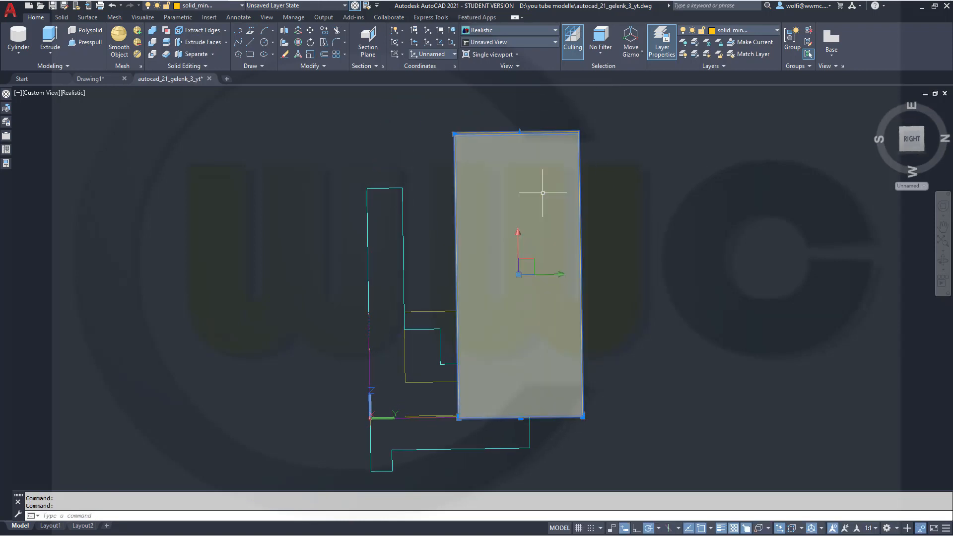
pyautogui.click(519, 234)
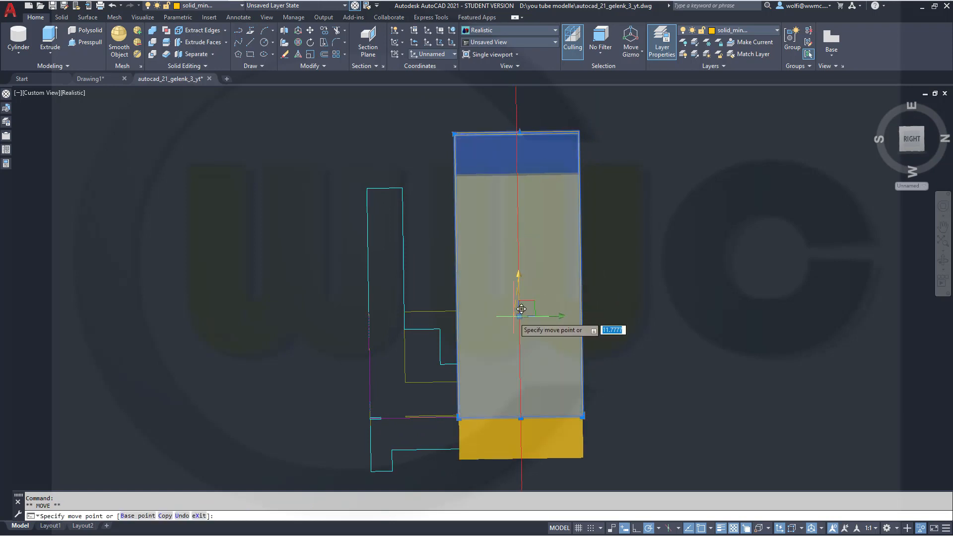
pyautogui.click(523, 376)
pyautogui.press('Escape')
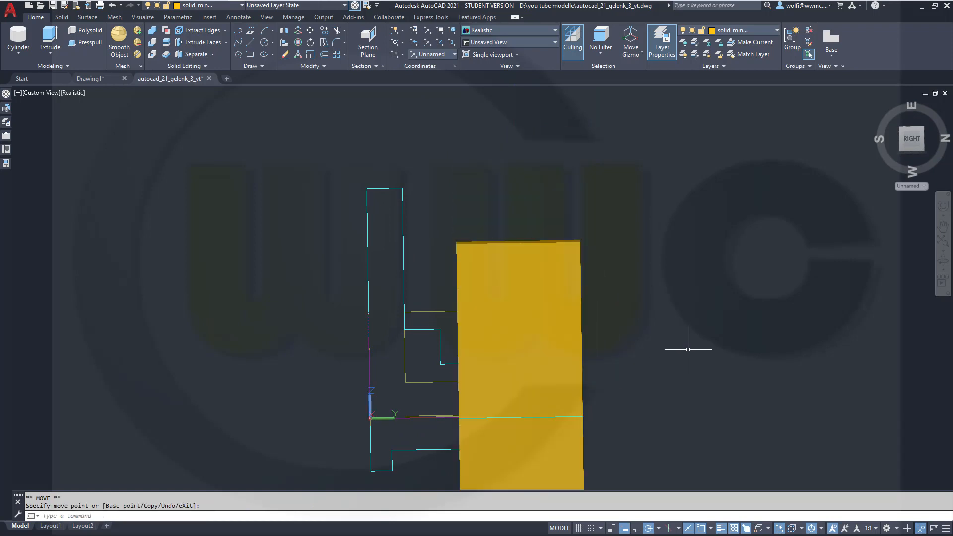
# Extrude the narrow rectangle at the UCS origin 150 units along the positive Z axis
pyautogui.keyDown('shift'); pyautogui.moveTo(628, 367); pyautogui.dragTo(592, 369, button='middle'); pyautogui.keyUp('shift')
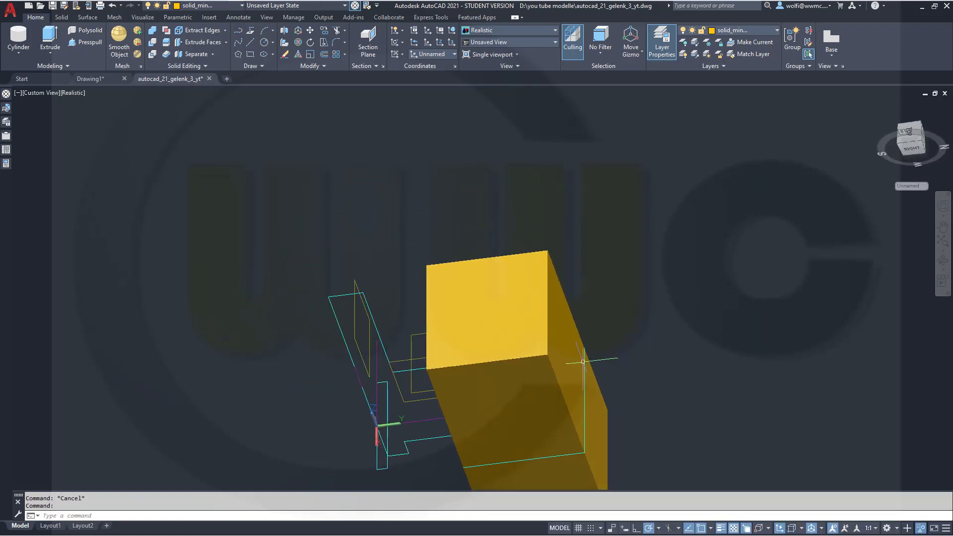
pyautogui.click(45, 43)
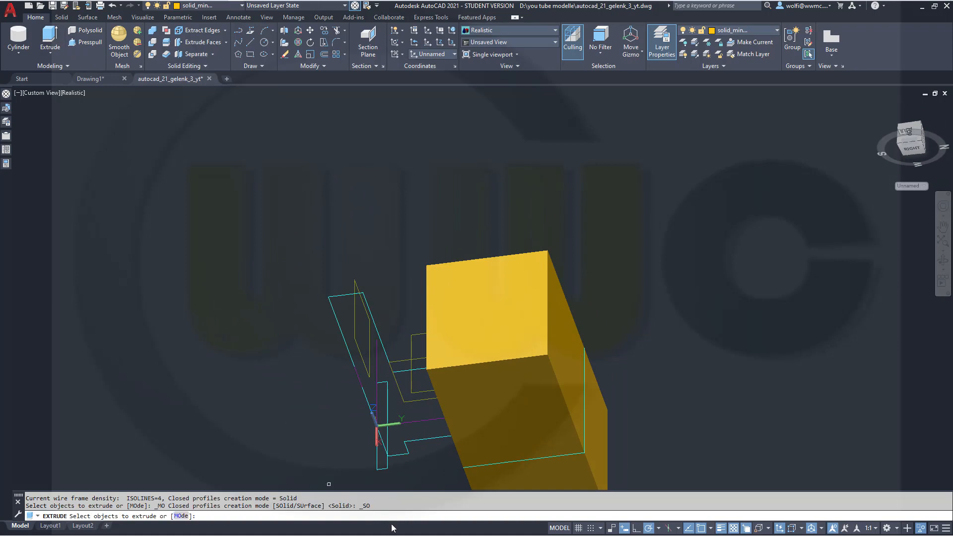
pyautogui.click(378, 442)
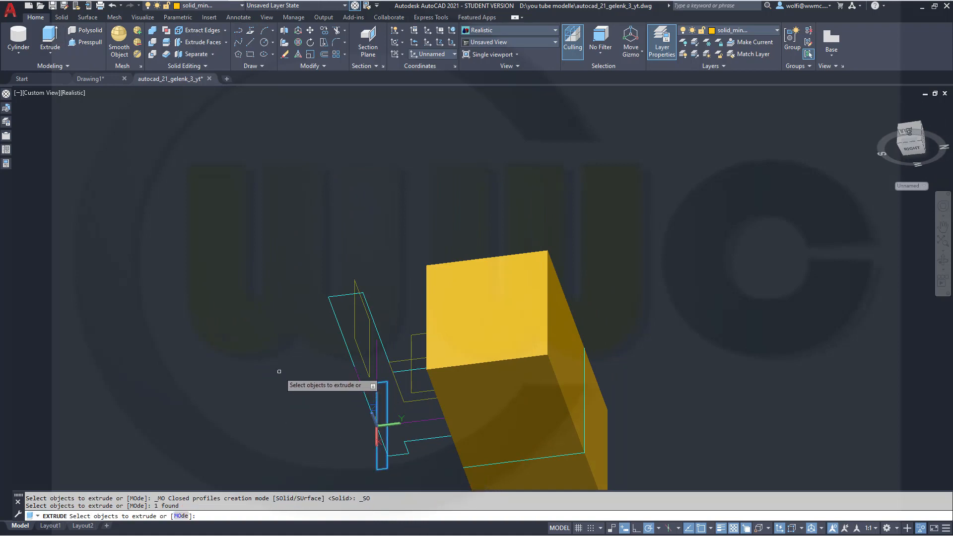
pyautogui.rightClick(280, 376)
pyautogui.click(302, 379)
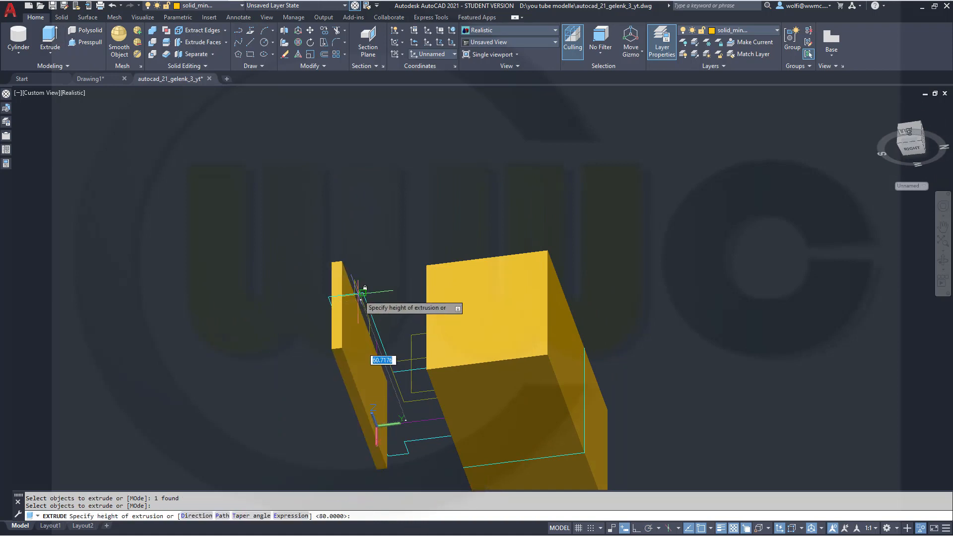
pyautogui.keyDown('shift'); pyautogui.moveTo(301, 284); pyautogui.dragTo(328, 206, button='middle'); pyautogui.keyUp('shift')
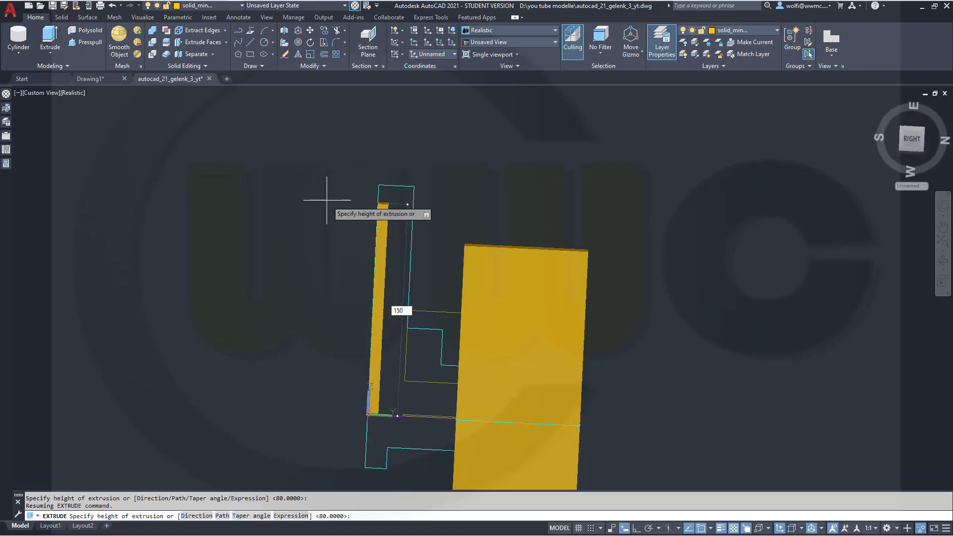
pyautogui.press('Return')
pyautogui.scroll(2, 348, 209)
pyautogui.scroll(-3, 511, 202)
pyautogui.scroll(2, 522, 195)
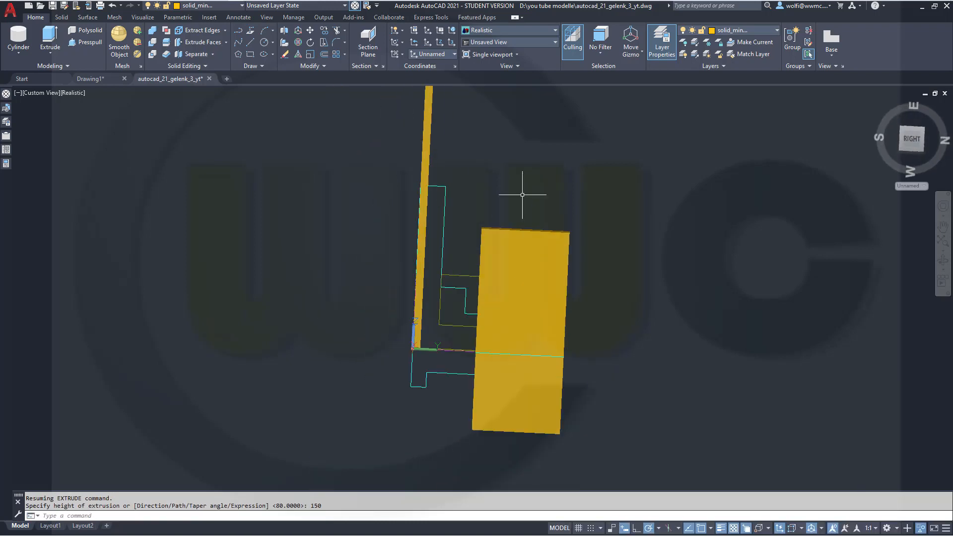
pyautogui.scroll(-2, 522, 194)
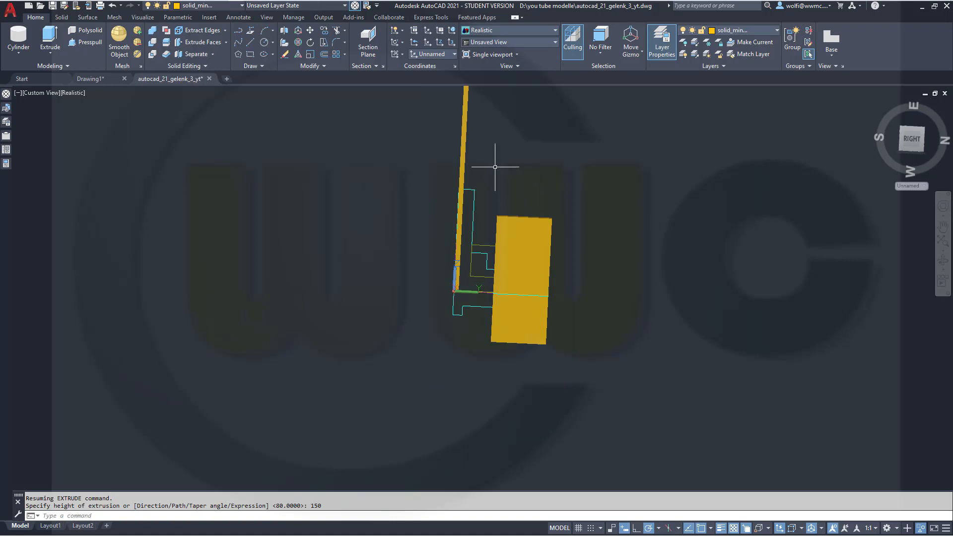
# Move the thin extruded slab a short distance in the negative Z direction
pyautogui.click(463, 162)
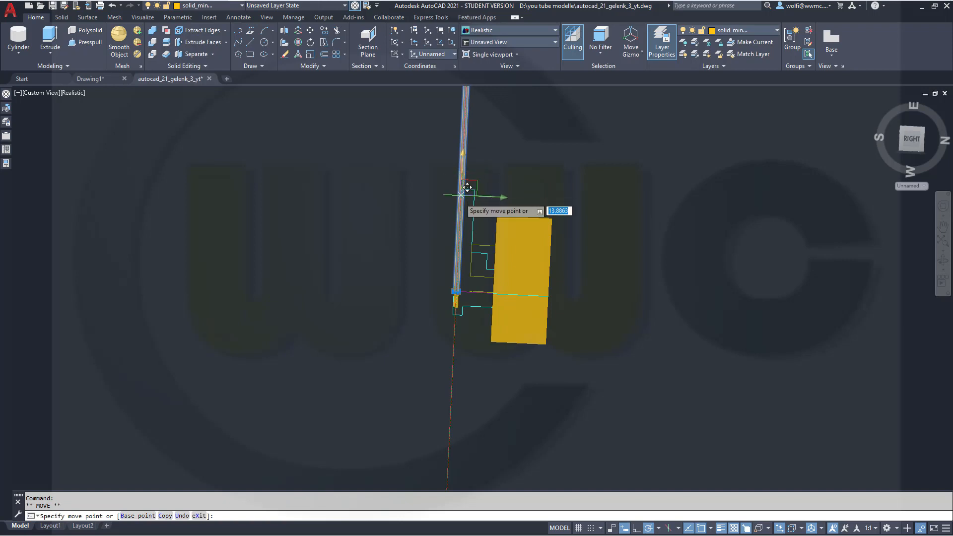
pyautogui.click(458, 233)
pyautogui.scroll(6, 577, 327)
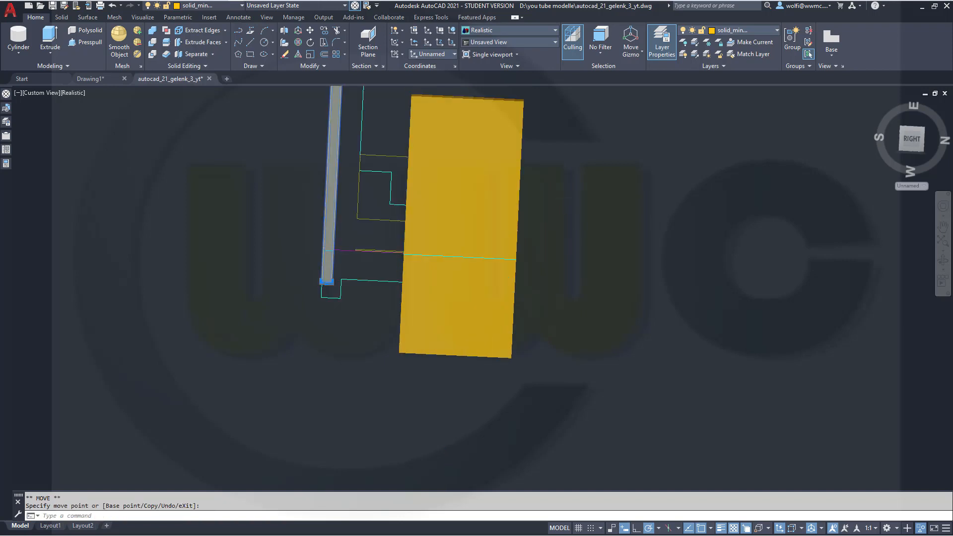
pyautogui.scroll(-4, 577, 327)
pyautogui.moveTo(594, 358); pyautogui.dragTo(652, 419, button='middle')
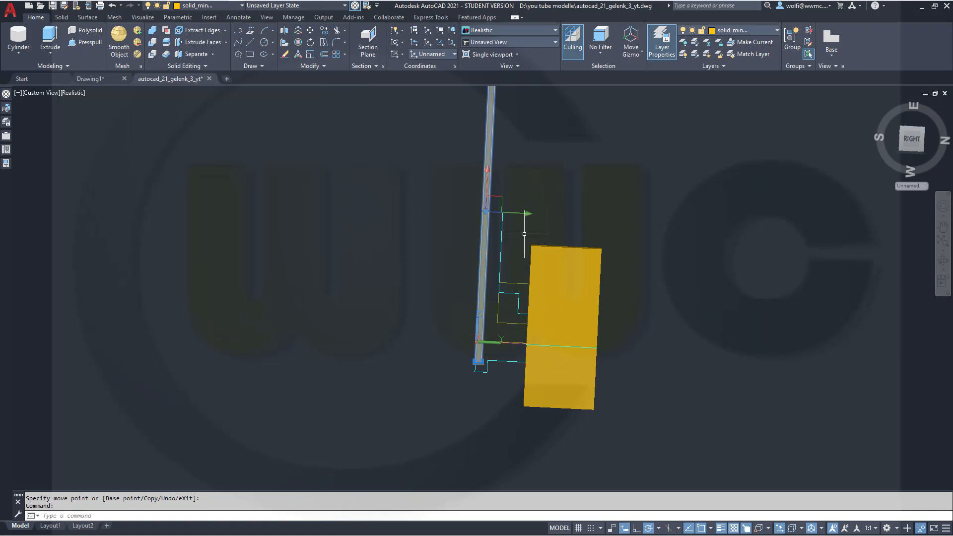
pyautogui.click(488, 170)
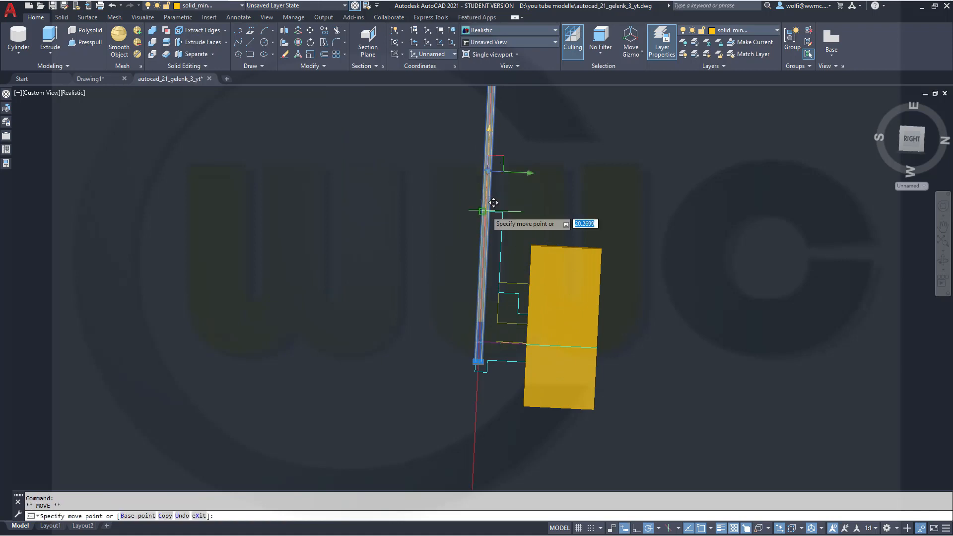
pyautogui.click(484, 254)
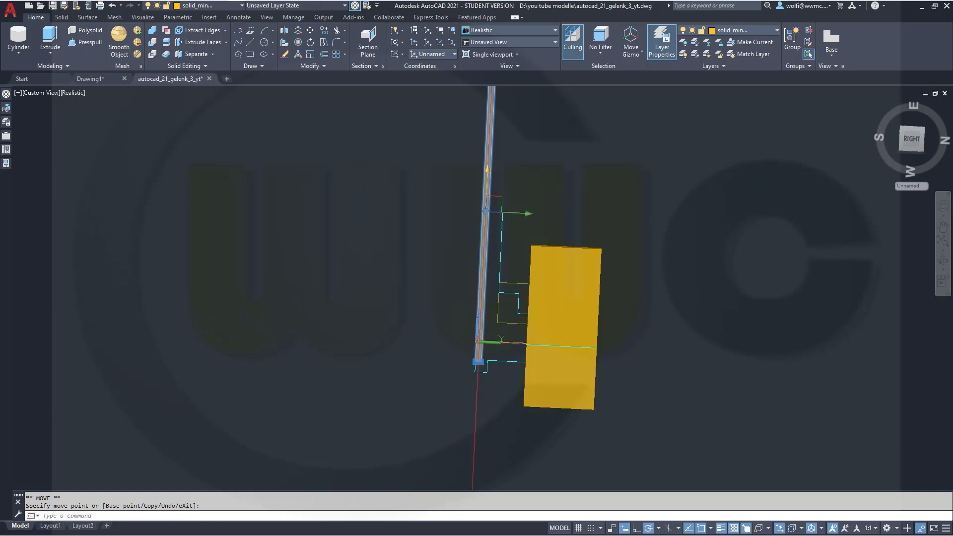
# Move the thin slab farther in negative Z with object snap set to None until it overhangs both ends of the profile, and clear the selection
pyautogui.keyDown('shift'); pyautogui.rightClick(481, 237); pyautogui.keyUp('shift')
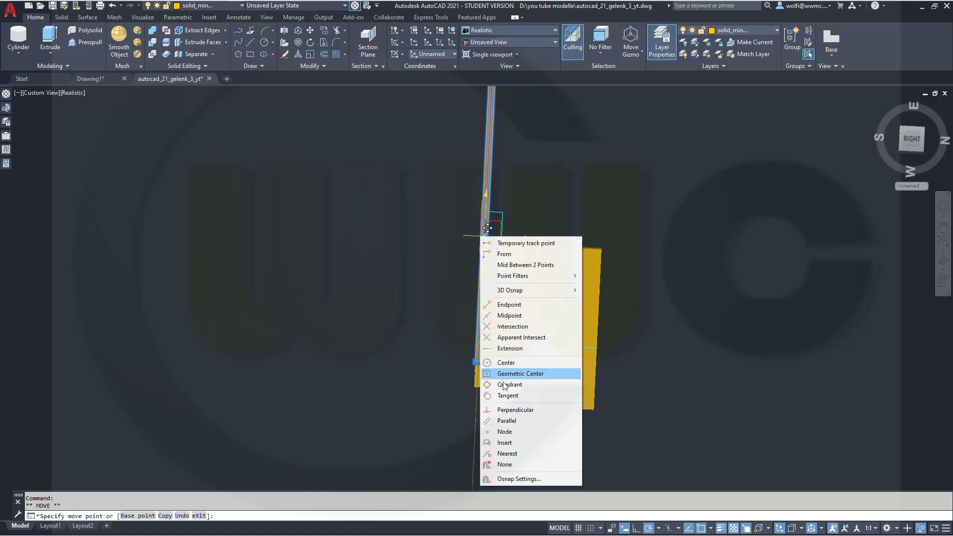
pyautogui.click(504, 464)
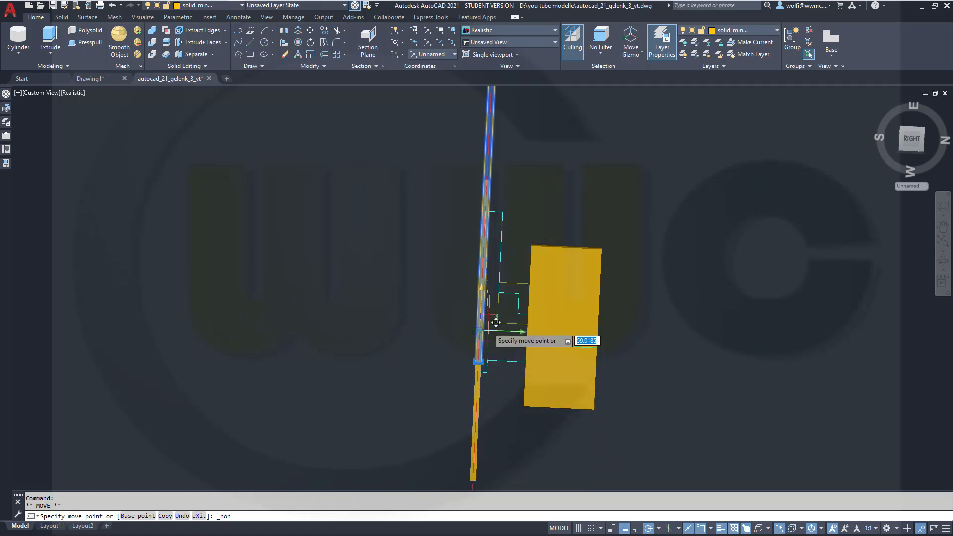
pyautogui.click(491, 298)
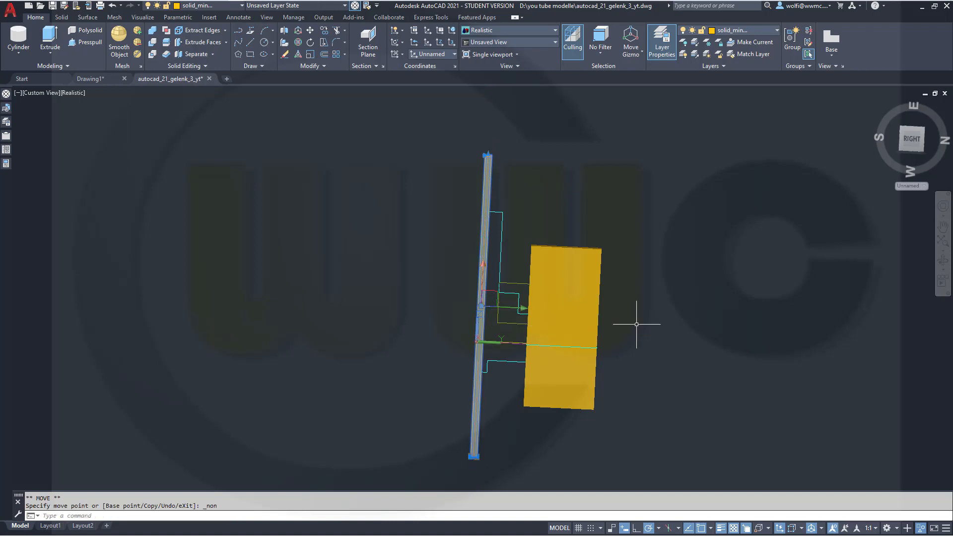
pyautogui.click(795, 364)
pyautogui.press('Escape')
pyautogui.press('Escape')
# End the object isolation to bring back the hidden joint solid alongside both cutting bodies
pyautogui.keyDown('shift'); pyautogui.moveTo(708, 385); pyautogui.dragTo(599, 323, button='middle'); pyautogui.keyUp('shift')
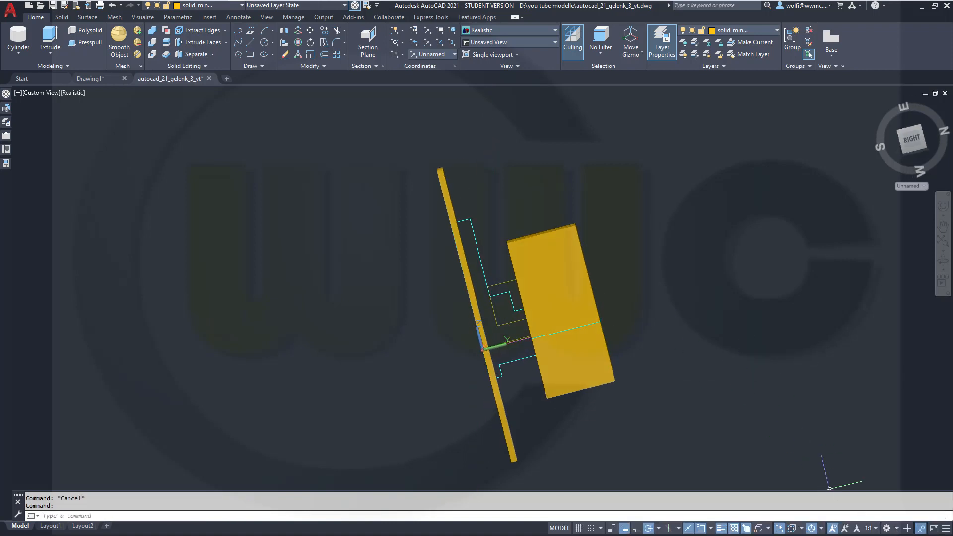
pyautogui.click(921, 528)
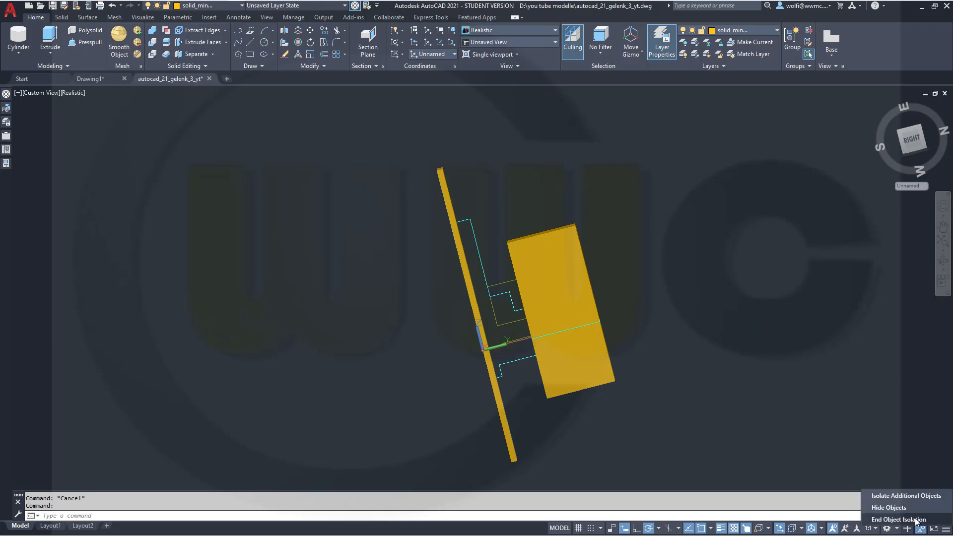
pyautogui.click(892, 520)
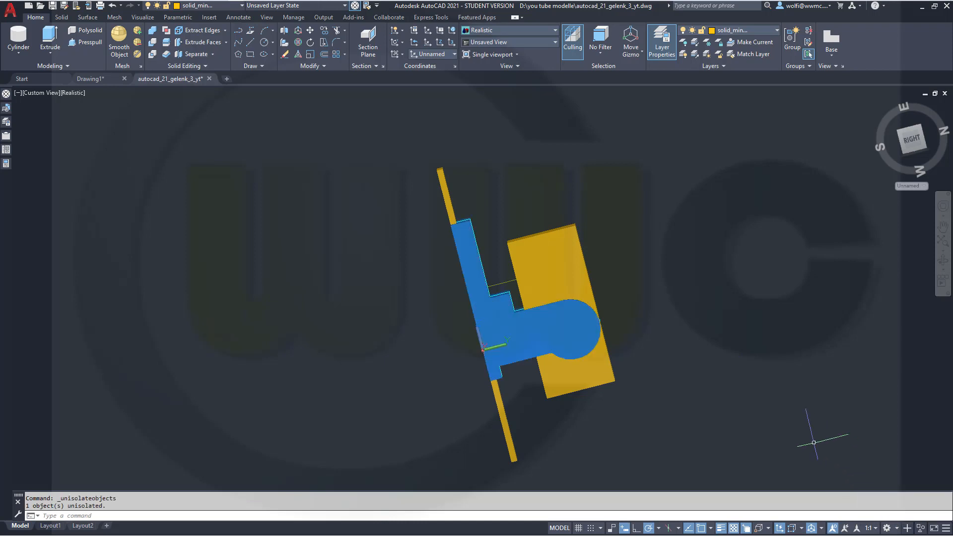
pyautogui.keyDown('shift'); pyautogui.moveTo(698, 387); pyautogui.dragTo(551, 427, button='middle'); pyautogui.keyUp('shift')
pyautogui.press('F12')
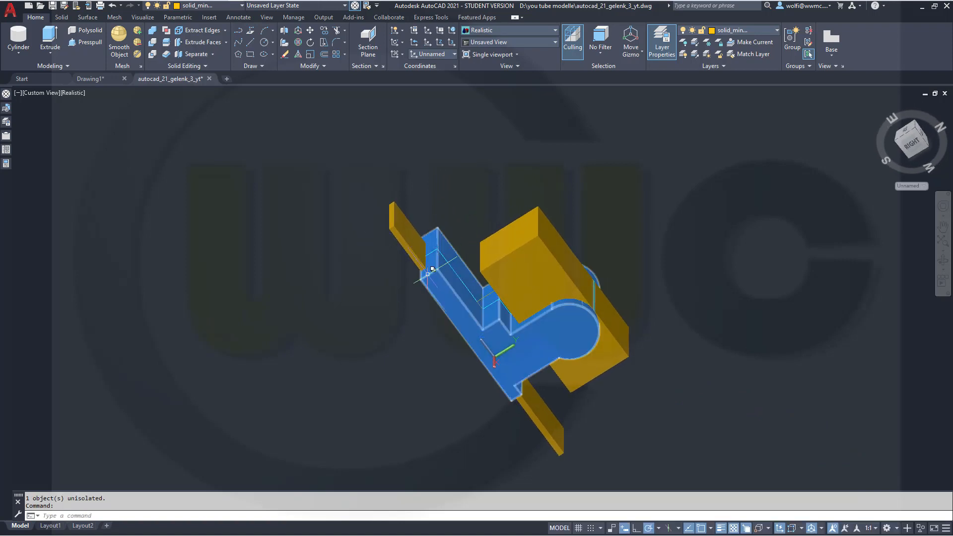
# Subtract the large block and the thin slab from the blue joint solid
pyautogui.click(153, 43)
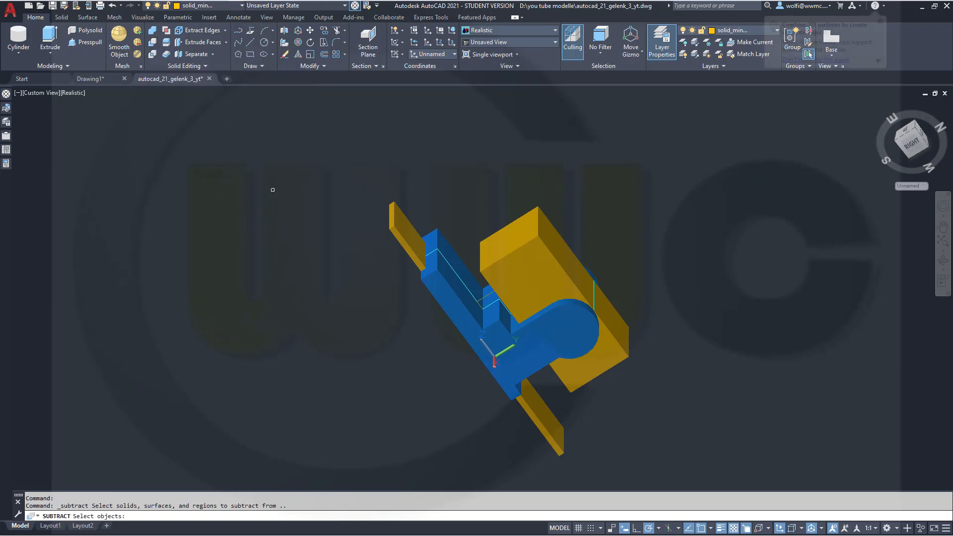
pyautogui.click(462, 308)
pyautogui.click(501, 348)
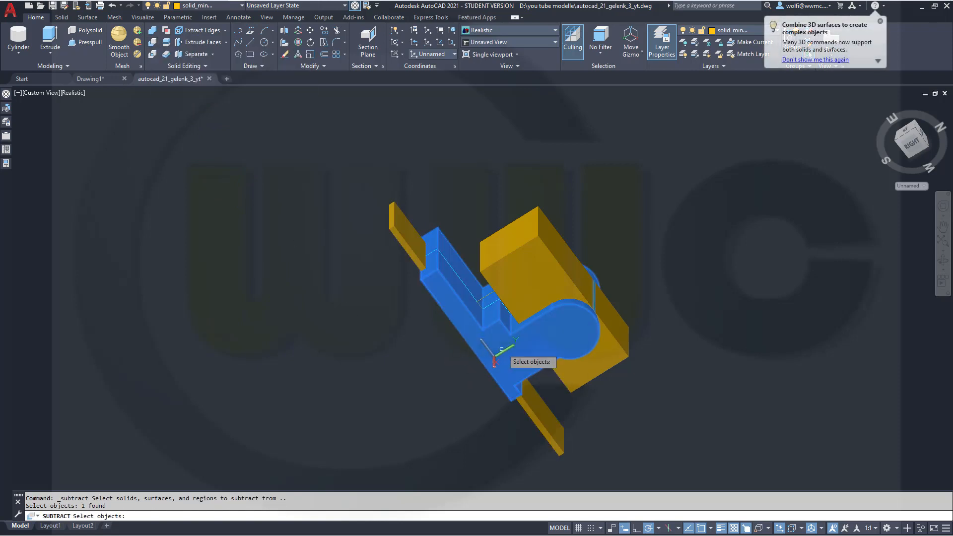
pyautogui.press('Return')
pyautogui.click(506, 251)
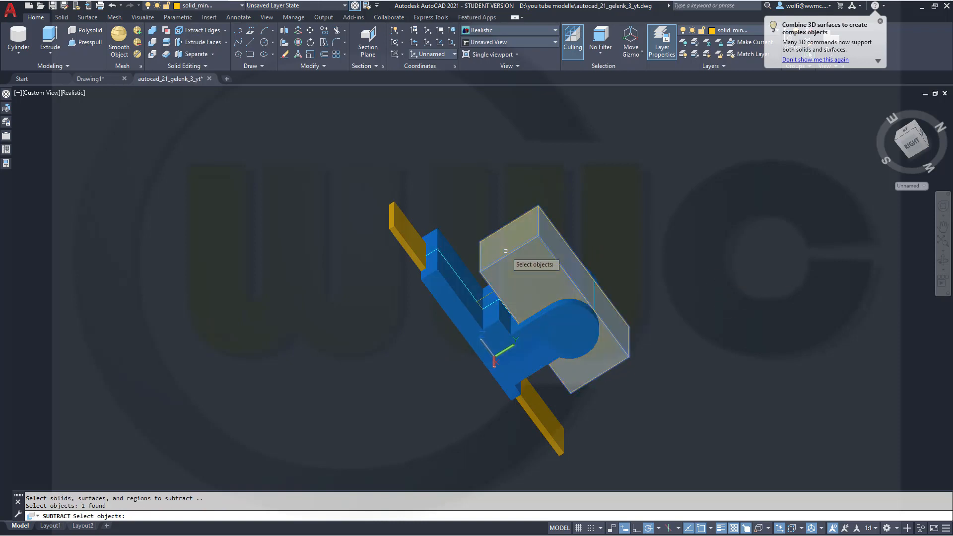
pyautogui.click(407, 222)
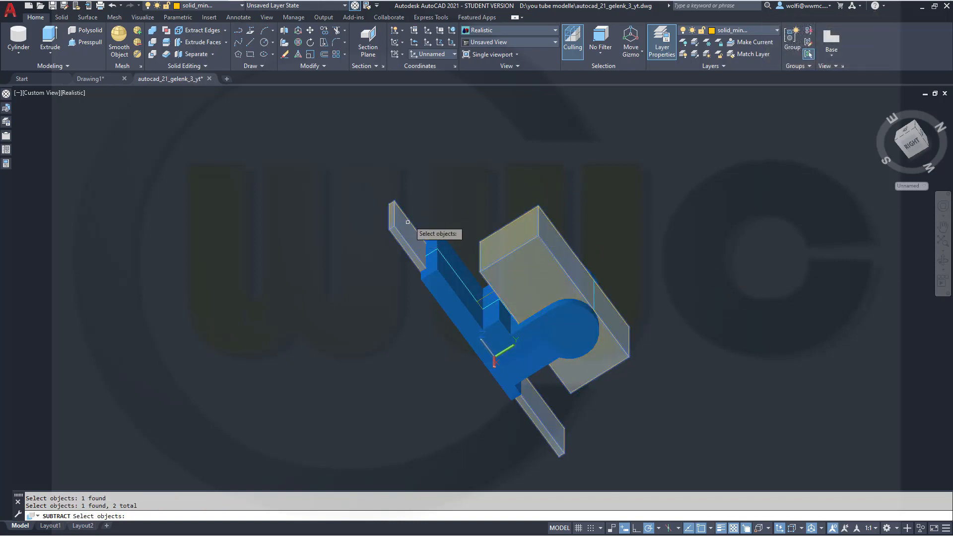
pyautogui.press('Return')
pyautogui.keyDown('shift'); pyautogui.moveTo(667, 335); pyautogui.dragTo(566, 390, button='middle'); pyautogui.keyUp('shift')
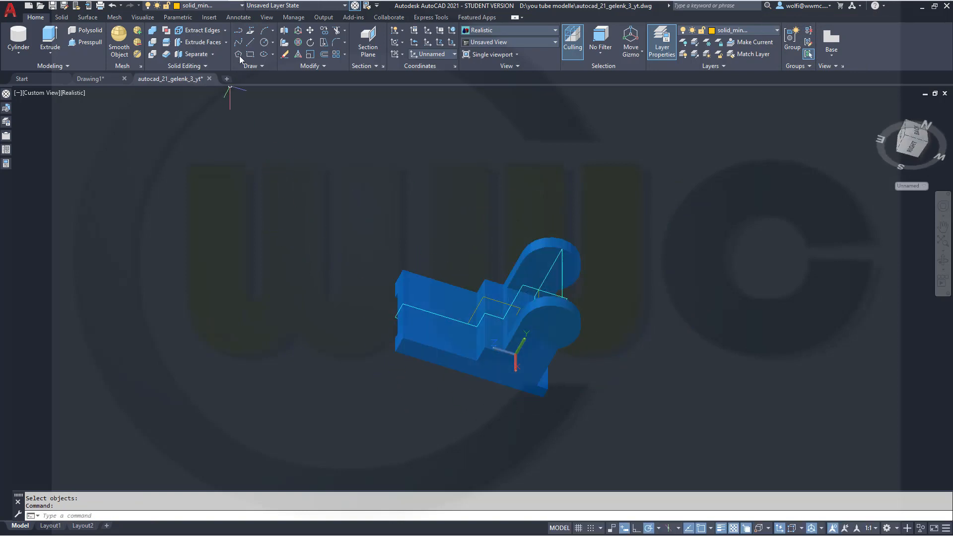
# Turn off the sketches layer
pyautogui.click(242, 7)
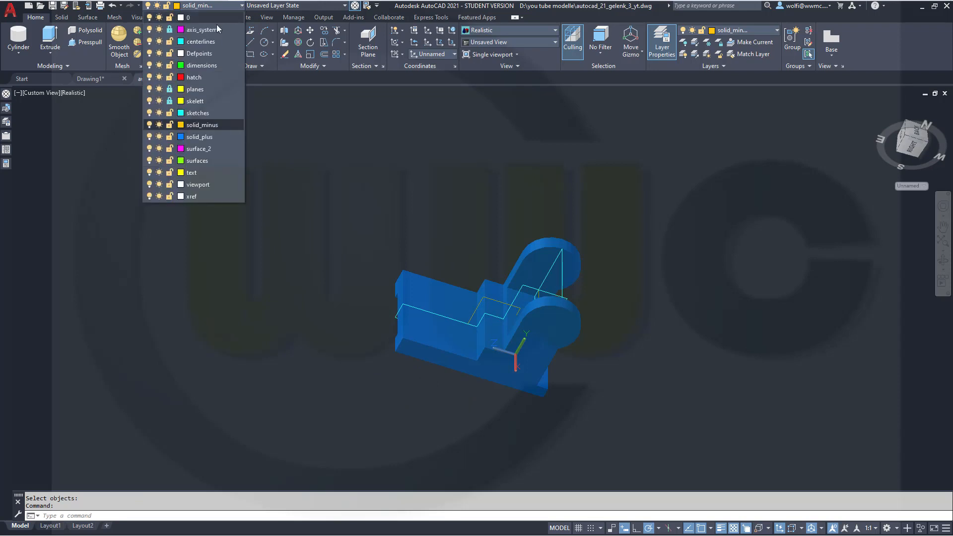
pyautogui.click(153, 113)
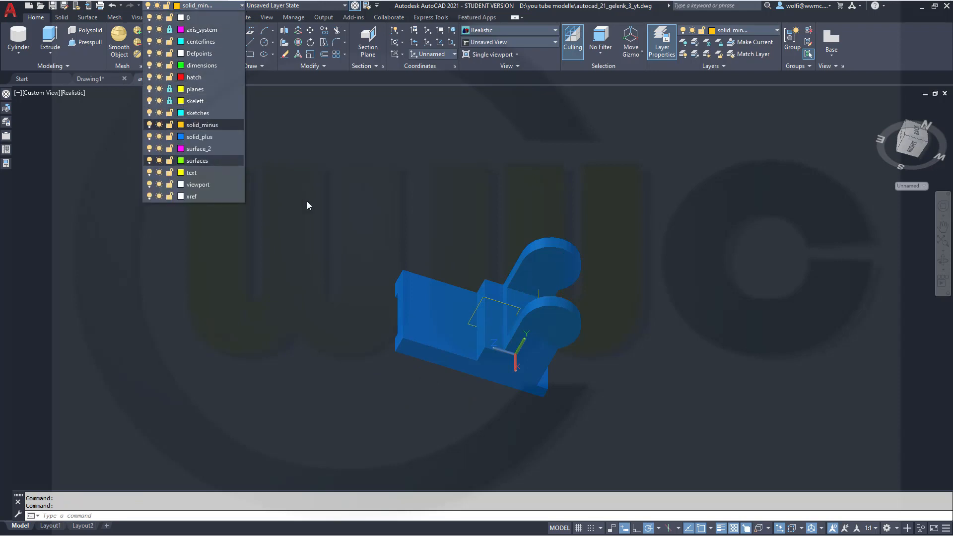
pyautogui.click(358, 237)
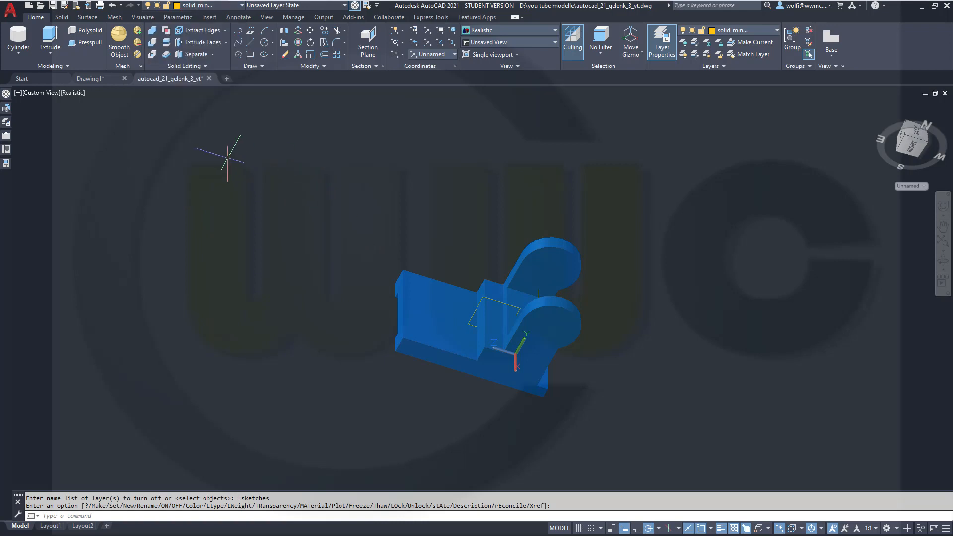
# Fillet the two corner edges at the free end of the long plate with a radius of 25
pyautogui.click(62, 18)
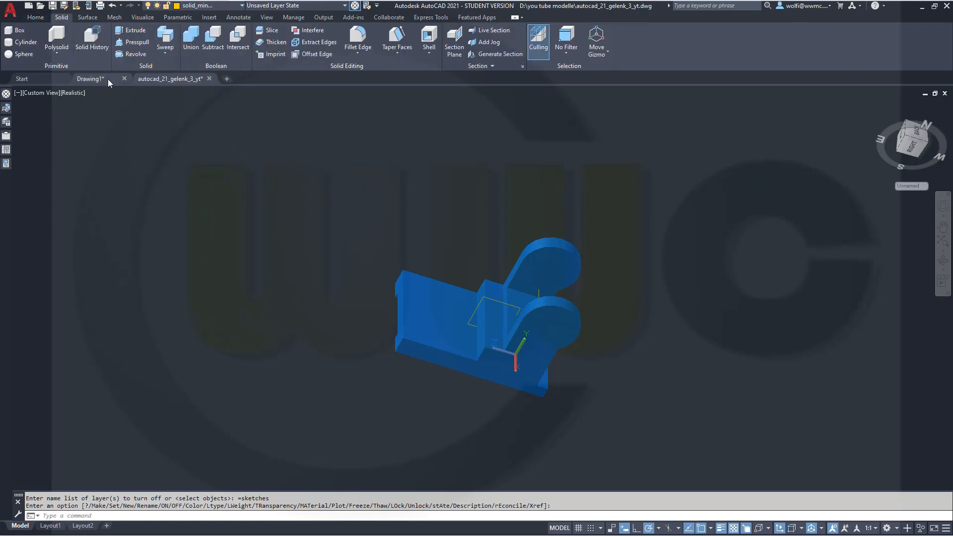
pyautogui.click(358, 43)
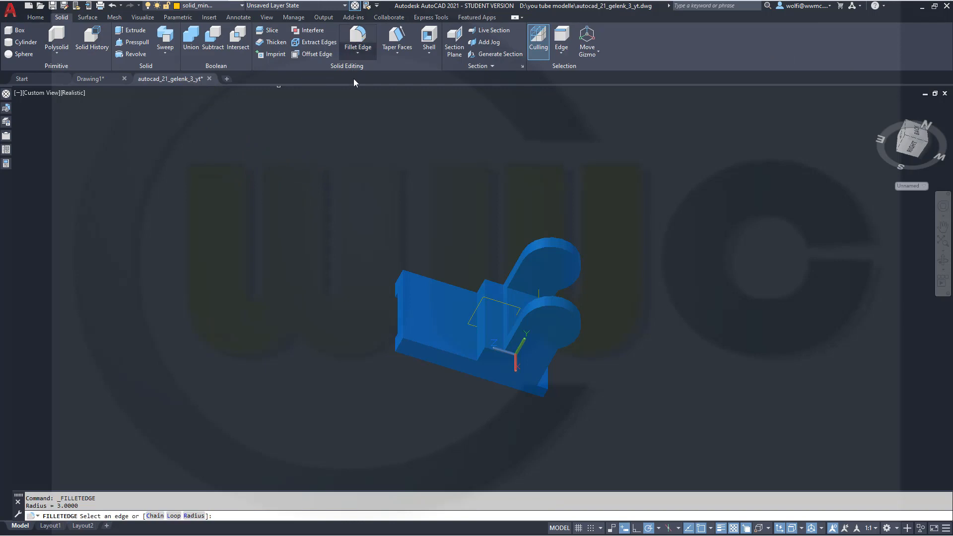
pyautogui.rightClick(330, 188)
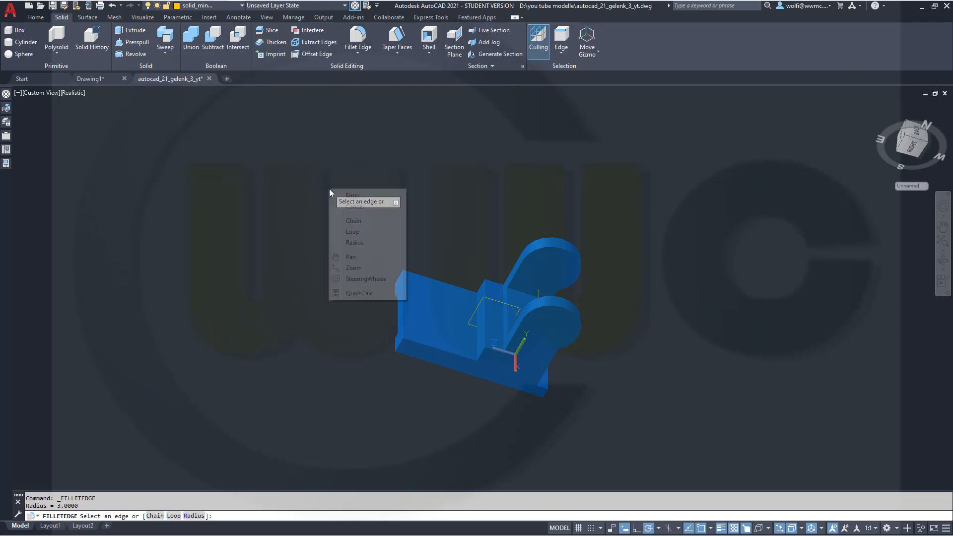
pyautogui.click(353, 243)
pyautogui.write('25')
pyautogui.press('Return')
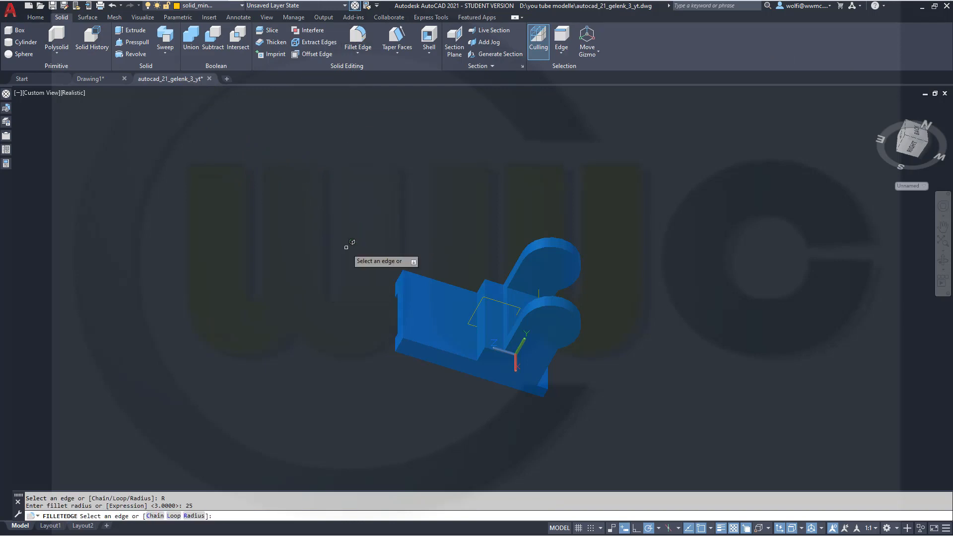
pyautogui.scroll(5, 405, 361)
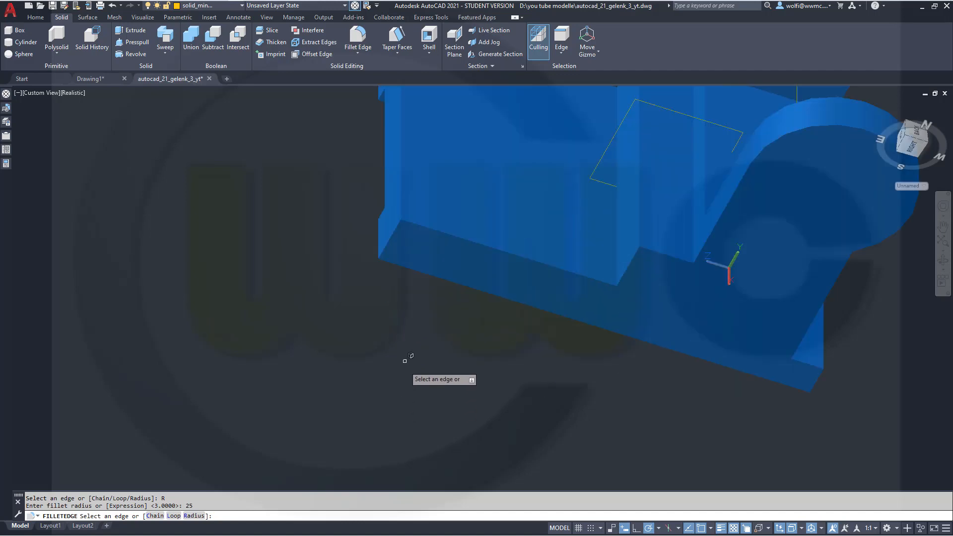
pyautogui.click(390, 239)
pyautogui.scroll(-4, 302, 269)
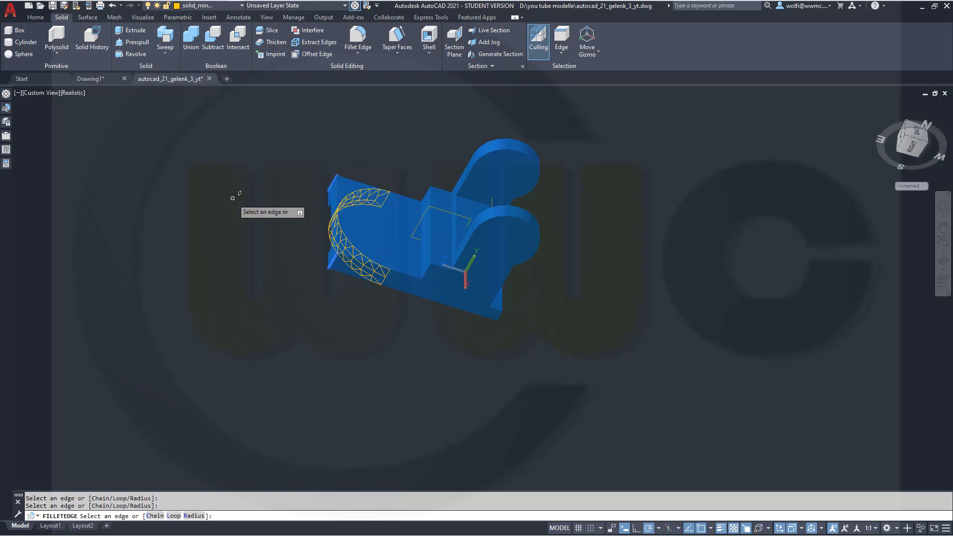
pyautogui.press('Return')
pyautogui.press('Return')
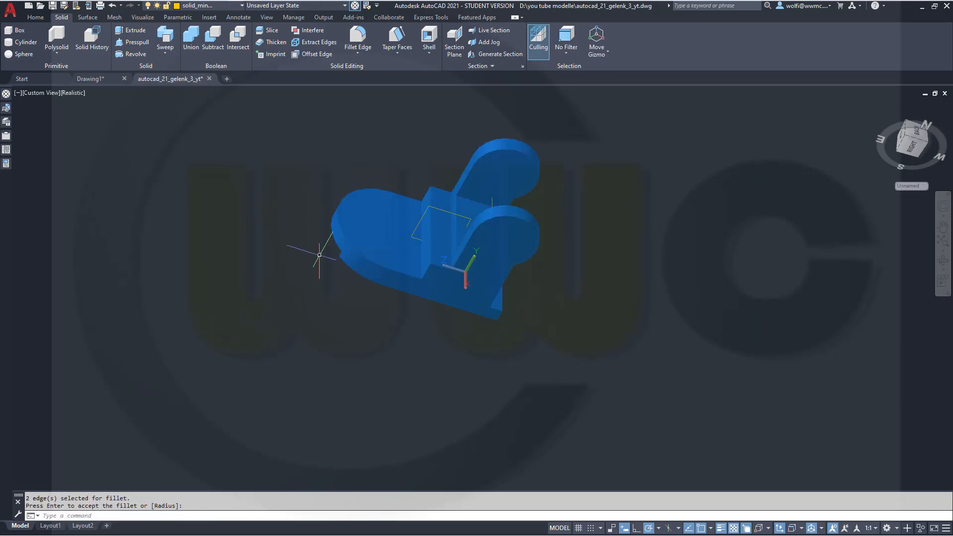
pyautogui.keyDown('shift'); pyautogui.moveTo(319, 255); pyautogui.dragTo(551, 437, button='middle'); pyautogui.keyUp('shift')
pyautogui.keyDown('shift'); pyautogui.moveTo(314, 159); pyautogui.dragTo(356, 267, button='middle'); pyautogui.keyUp('shift')
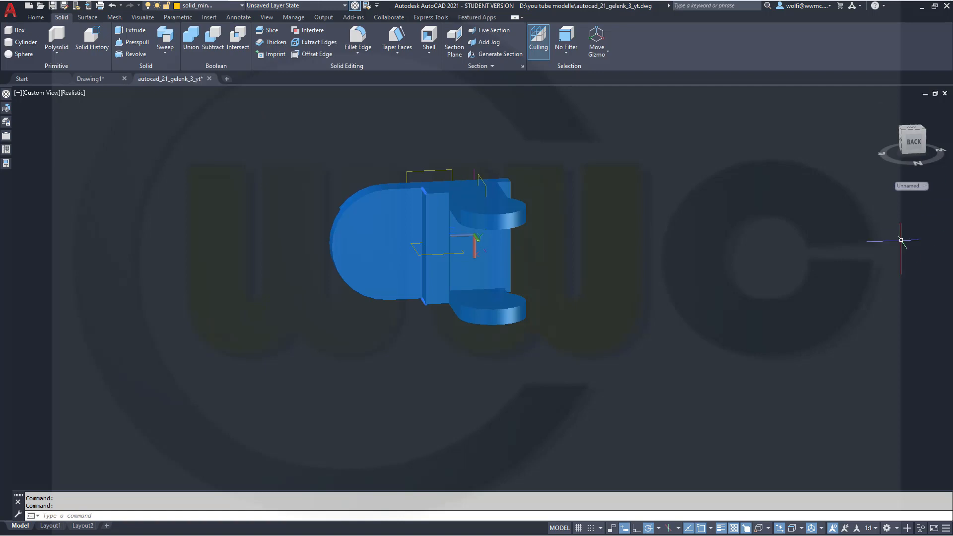
pyautogui.keyDown('shift'); pyautogui.moveTo(594, 276); pyautogui.dragTo(658, 253, button='middle'); pyautogui.keyUp('shift')
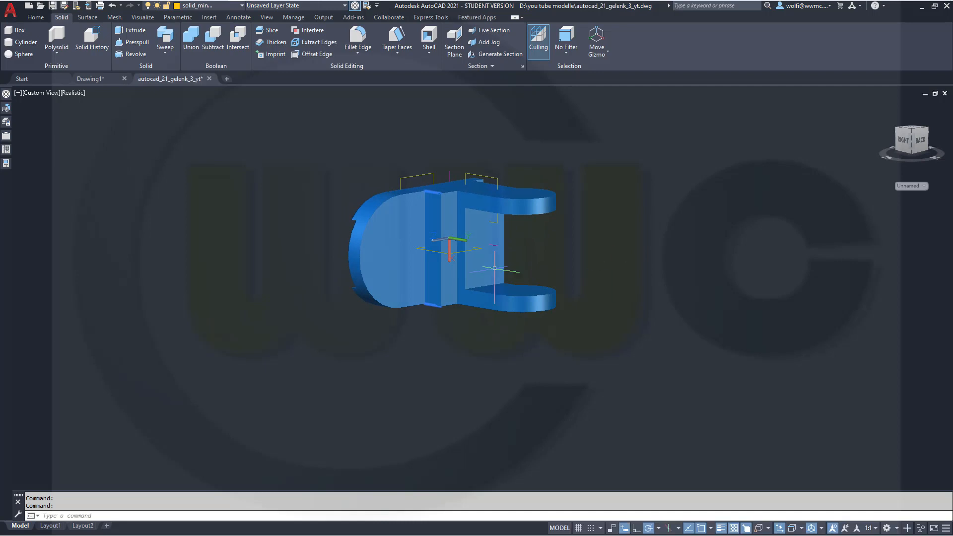
pyautogui.moveTo(583, 283)
pyautogui.keyDown('shift'); pyautogui.mouseDown(button='middle')
pyautogui.moveTo(594, 219)
pyautogui.moveTo(604, 252)
pyautogui.moveTo(577, 268)
pyautogui.moveTo(571, 237)
pyautogui.moveTo(613, 228)
pyautogui.moveTo(607, 262)
pyautogui.moveTo(585, 278)
pyautogui.mouseUp(button='middle'); pyautogui.keyUp('shift')
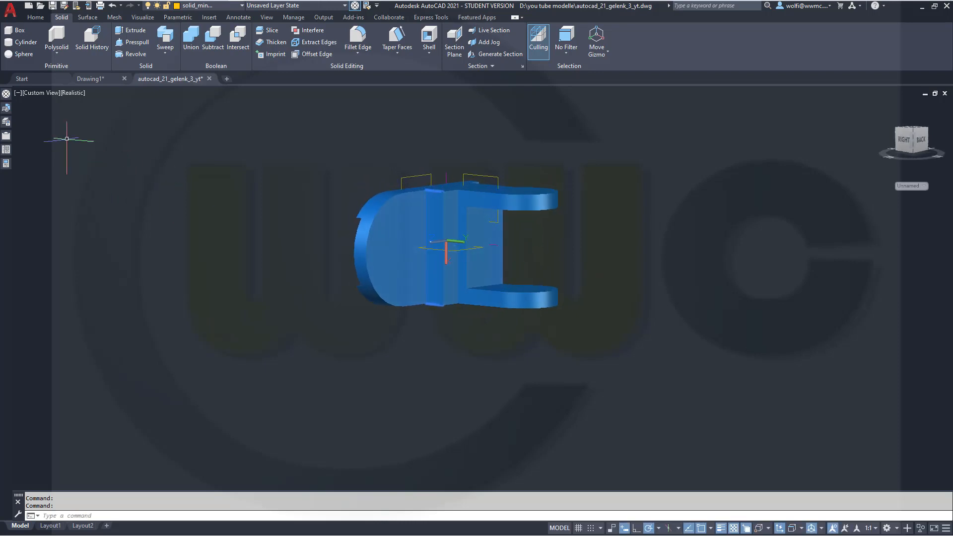
pyautogui.click(23, 43)
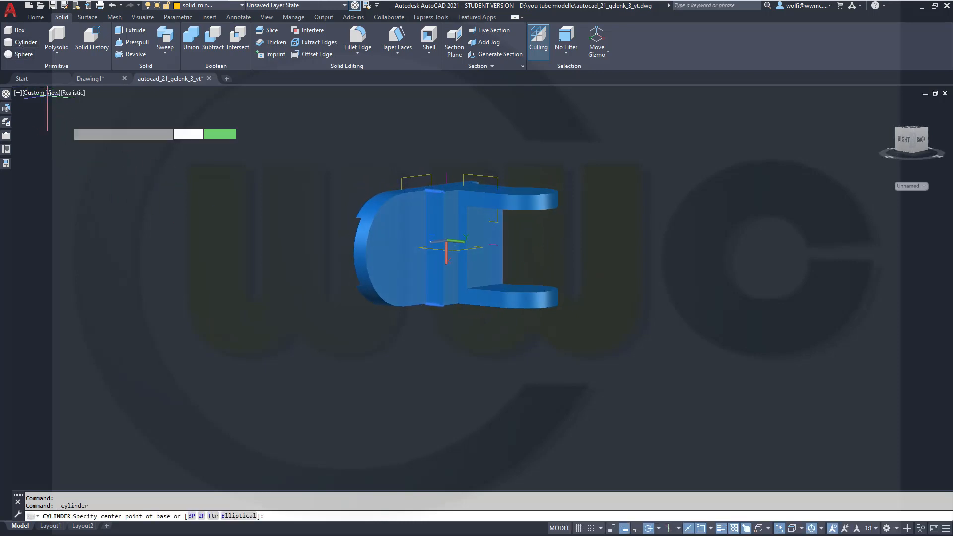
pyautogui.scroll(2, 233, 244)
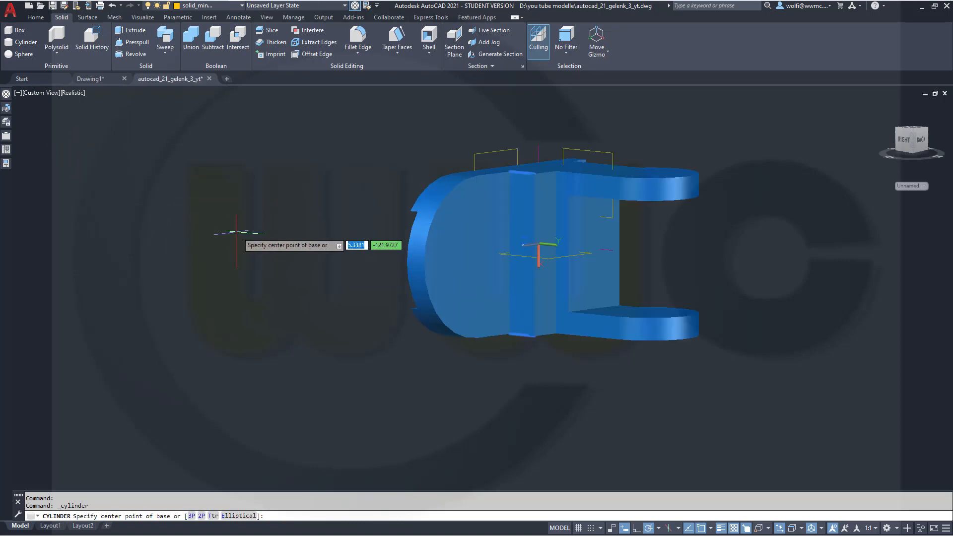
pyautogui.moveTo(298, 256); pyautogui.dragTo(338, 230, button='middle')
pyautogui.keyDown('shift'); pyautogui.rightClick(318, 189); pyautogui.keyUp('shift')
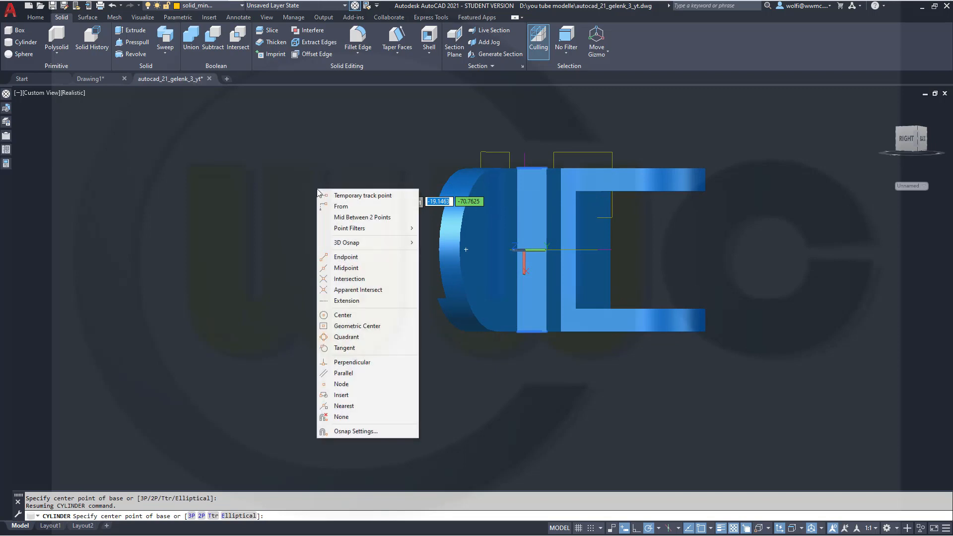
pyautogui.click(346, 268)
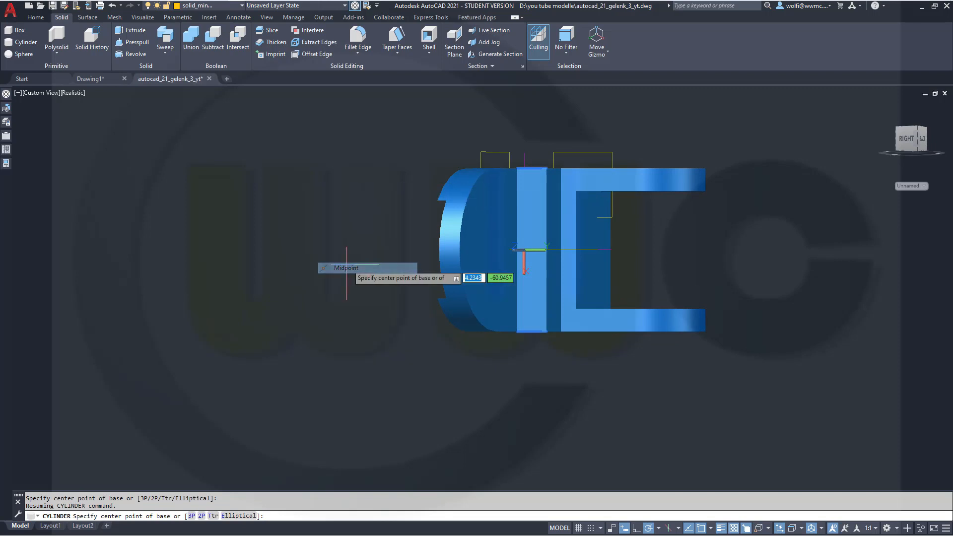
pyautogui.click(547, 263)
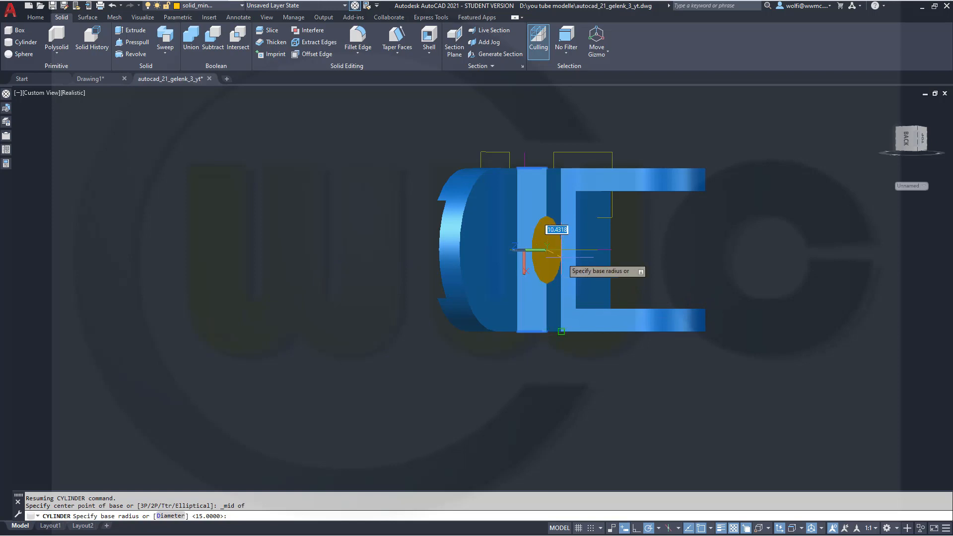
pyautogui.keyDown('shift'); pyautogui.moveTo(556, 259); pyautogui.dragTo(491, 223, button='middle'); pyautogui.keyUp('shift')
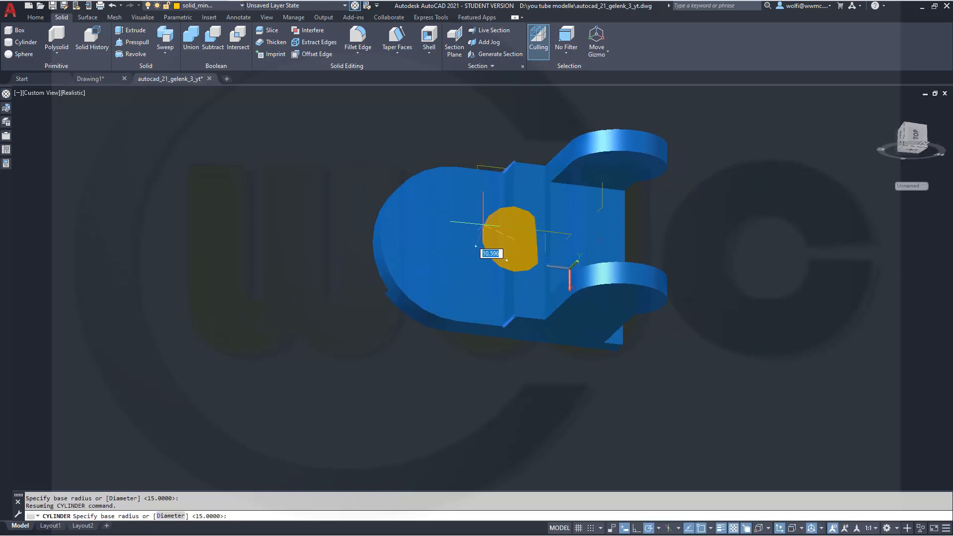
pyautogui.press('Escape')
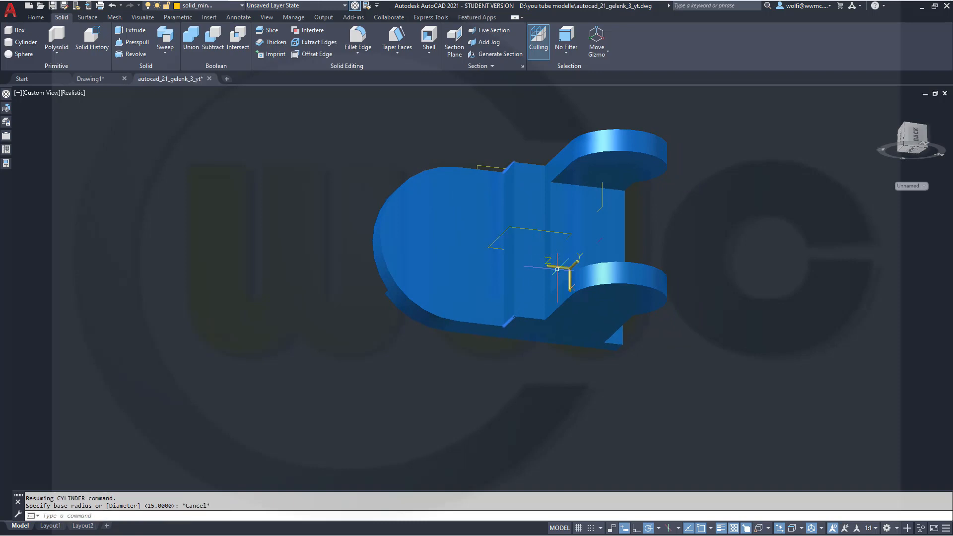
# Create a cylinder centred on the plate's rounded end, radius 6.5 and about 27.6 high, passing through the plate
pyautogui.keyDown('shift'); pyautogui.moveTo(709, 325); pyautogui.dragTo(734, 337, button='middle'); pyautogui.keyUp('shift')
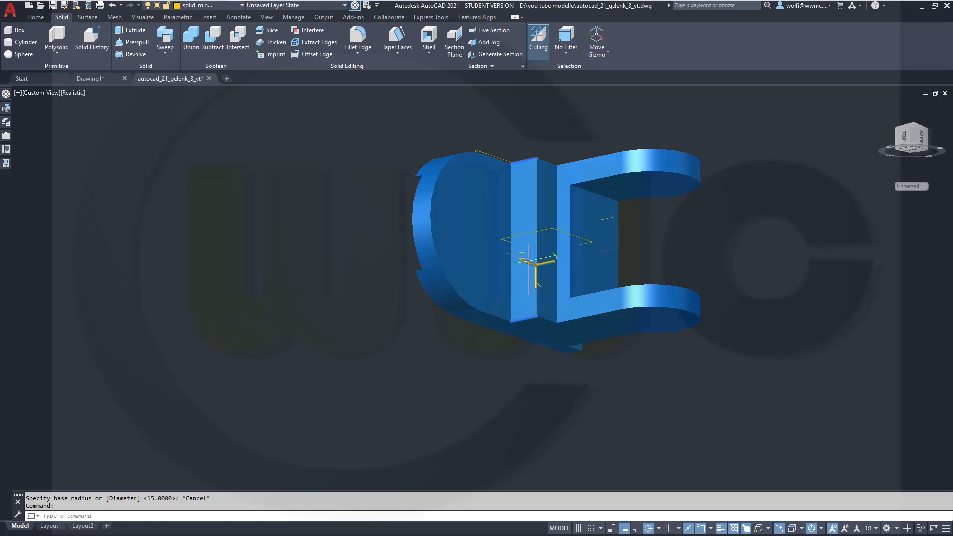
pyautogui.keyDown('shift'); pyautogui.moveTo(325, 193); pyautogui.dragTo(251, 207, button='middle'); pyautogui.keyUp('shift')
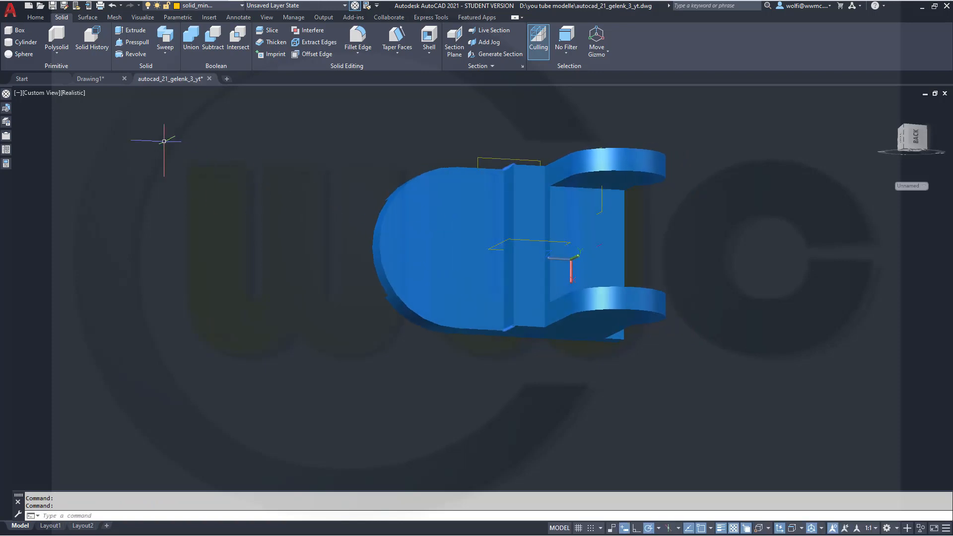
pyautogui.click(14, 46)
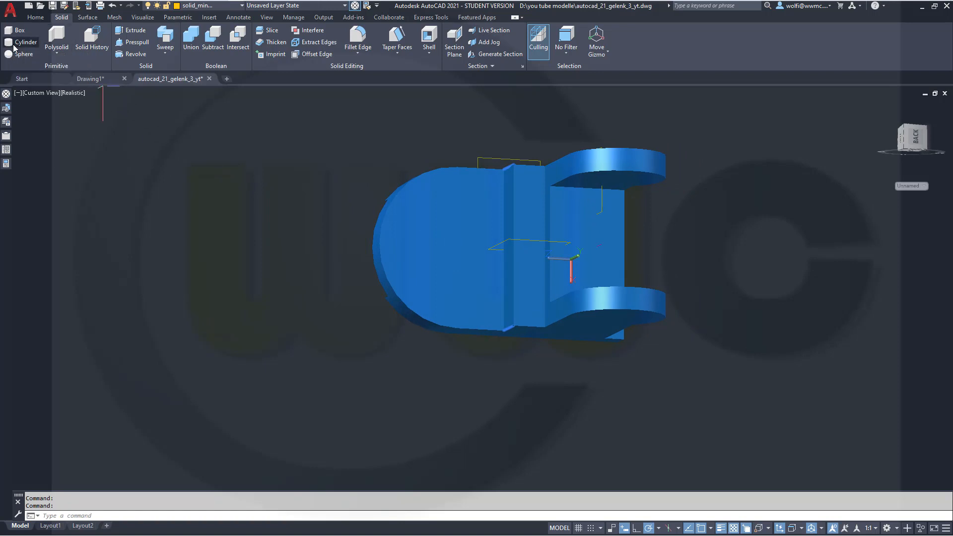
pyautogui.keyDown('shift'); pyautogui.rightClick(266, 203); pyautogui.keyUp('shift')
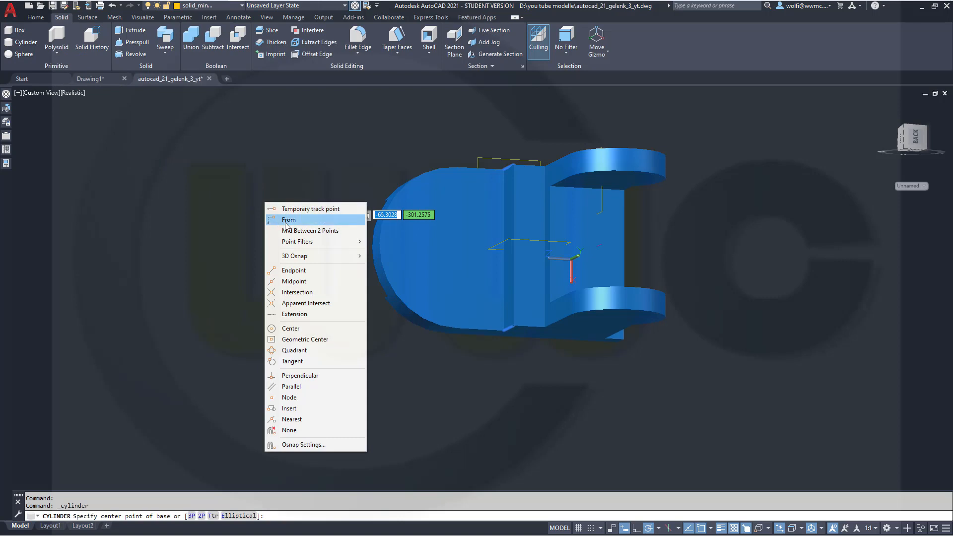
pyautogui.click(291, 328)
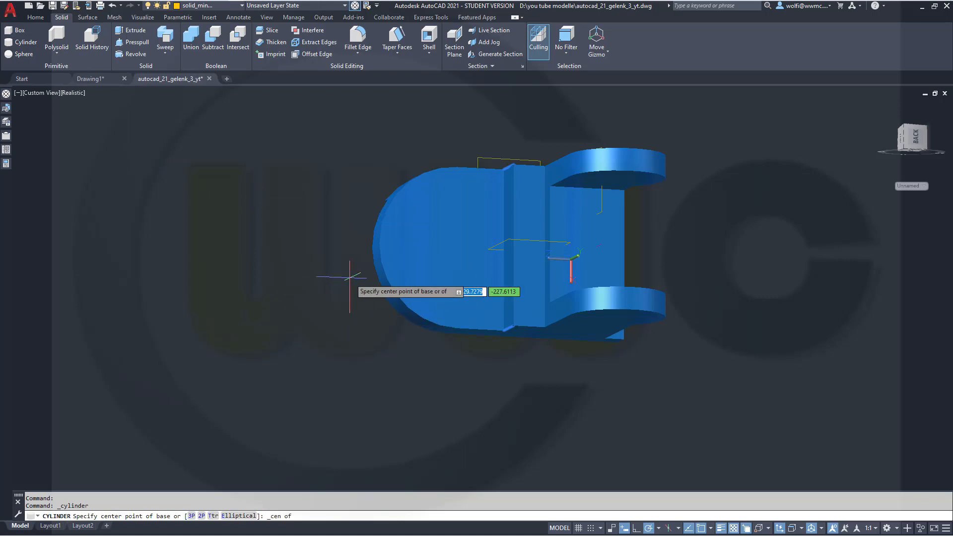
pyautogui.click(387, 277)
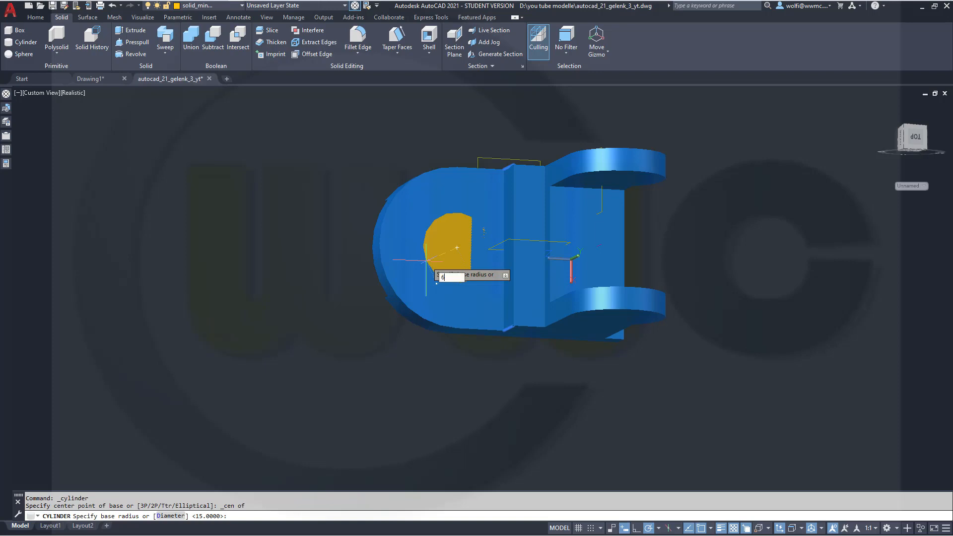
pyautogui.write('6.5')
pyautogui.press('Return')
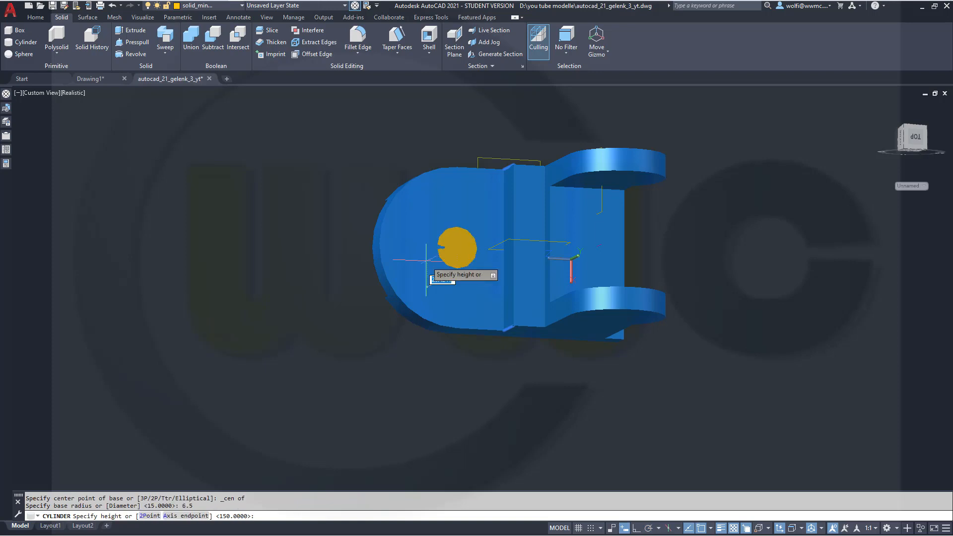
pyautogui.keyDown('shift'); pyautogui.moveTo(489, 272); pyautogui.dragTo(638, 248, button='middle'); pyautogui.keyUp('shift')
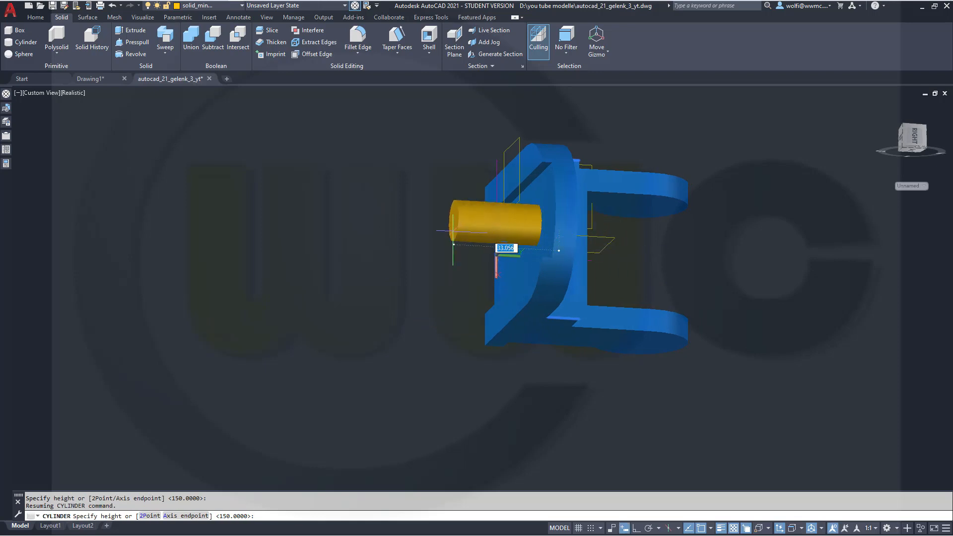
pyautogui.click(479, 246)
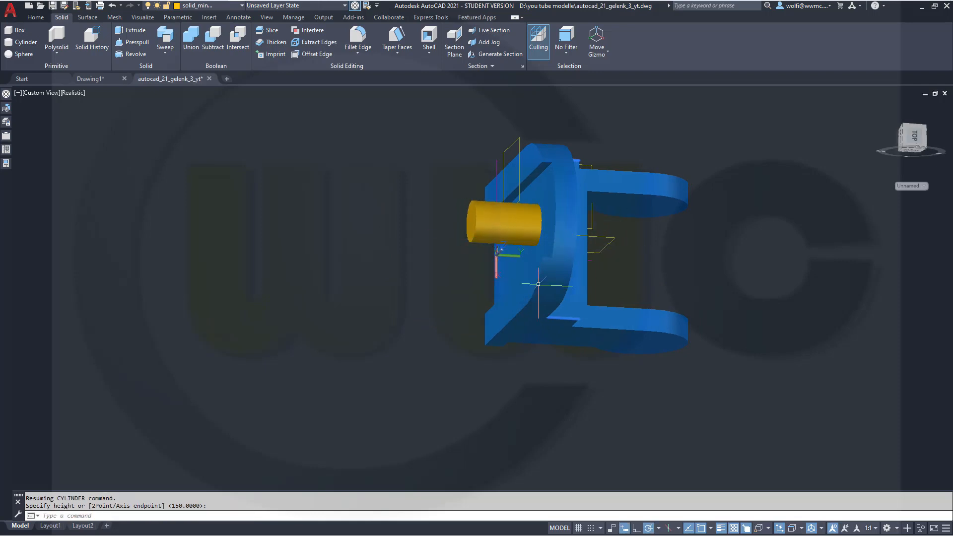
# Subtract the yellow cylinder from the blue joint solid to cut the hole in the plate's rounded end
pyautogui.keyDown('shift'); pyautogui.moveTo(765, 296); pyautogui.dragTo(598, 251, button='middle'); pyautogui.keyUp('shift')
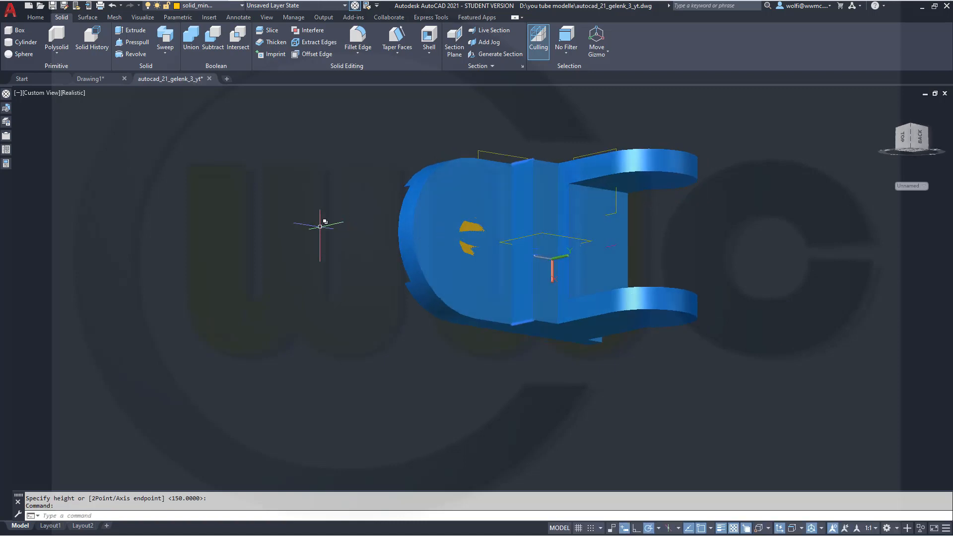
pyautogui.keyDown('shift'); pyautogui.moveTo(332, 215); pyautogui.dragTo(379, 206, button='middle'); pyautogui.keyUp('shift')
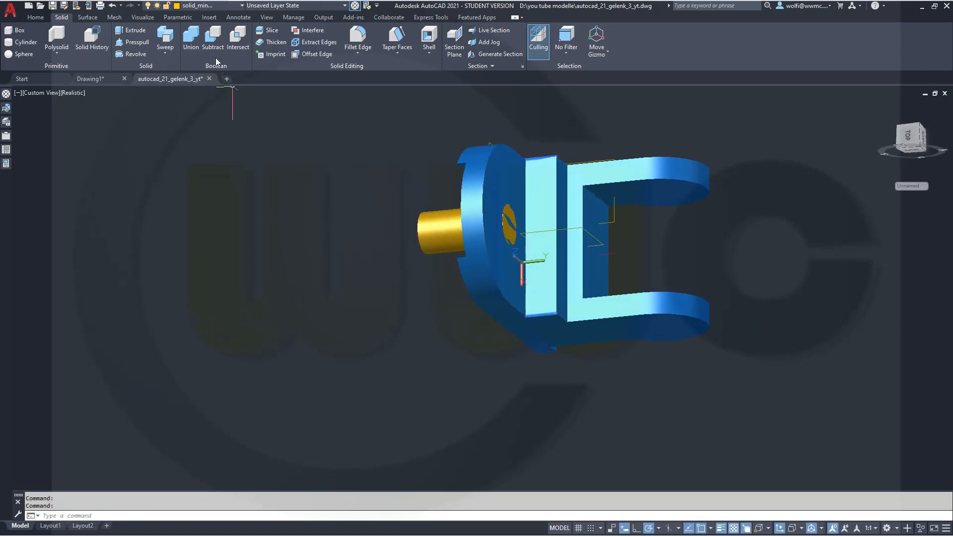
pyautogui.click(211, 44)
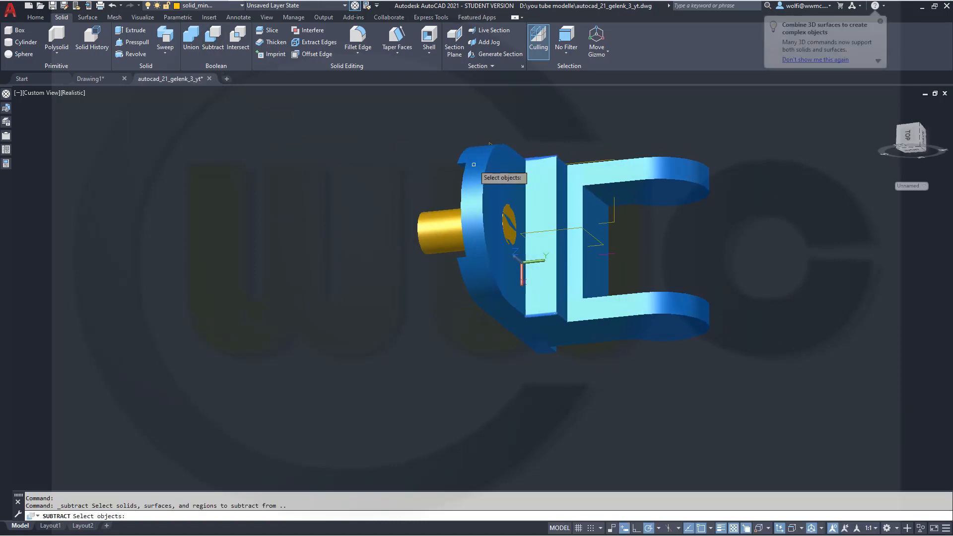
pyautogui.click(482, 177)
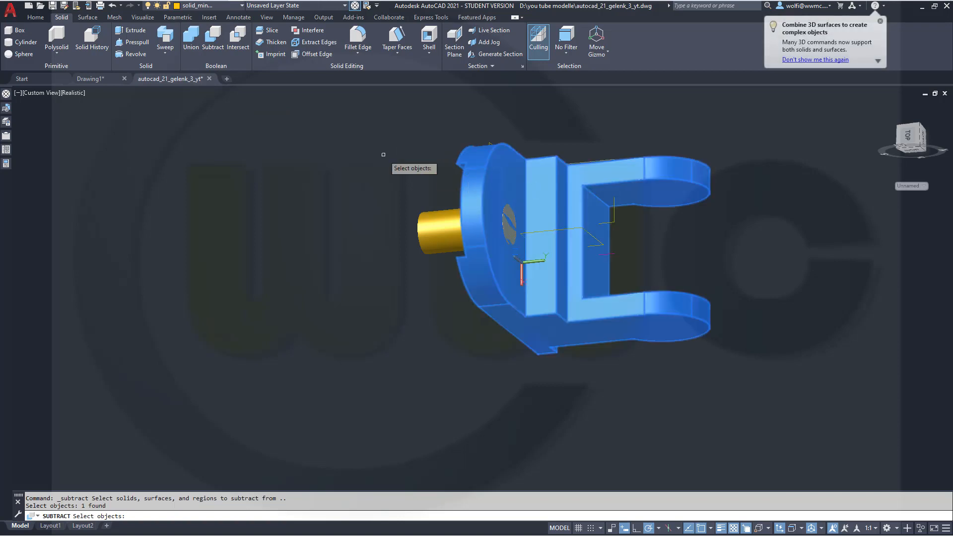
pyautogui.press('Return')
pyautogui.click(428, 226)
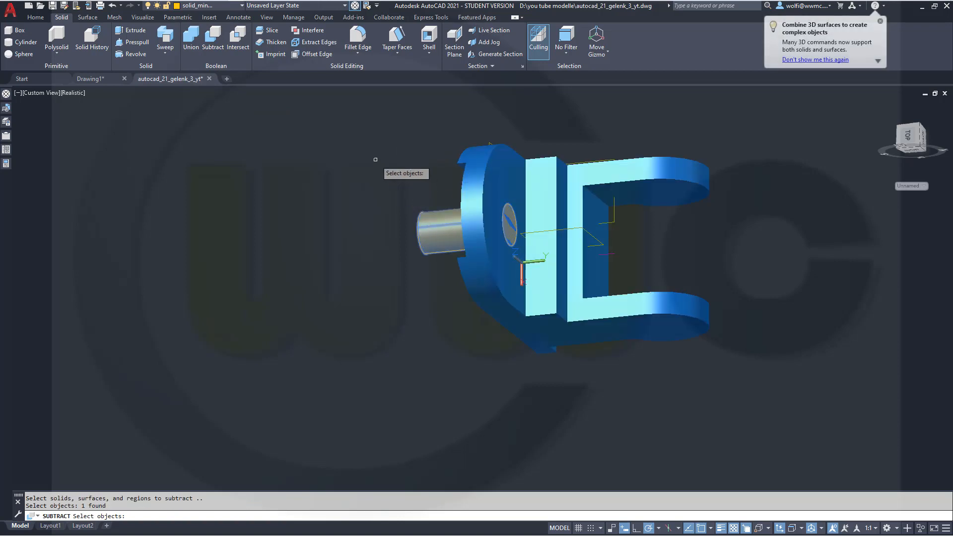
pyautogui.press('Return')
# Reset the user coordinate system to the World coordinate system
pyautogui.keyDown('shift'); pyautogui.moveTo(801, 326); pyautogui.dragTo(658, 267, button='middle'); pyautogui.keyUp('shift')
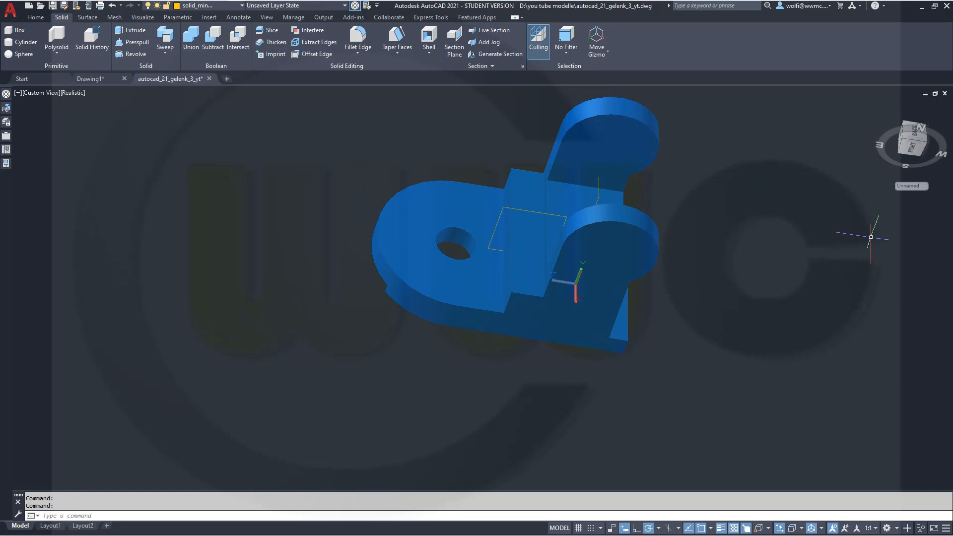
pyautogui.click(925, 186)
pyautogui.click(915, 198)
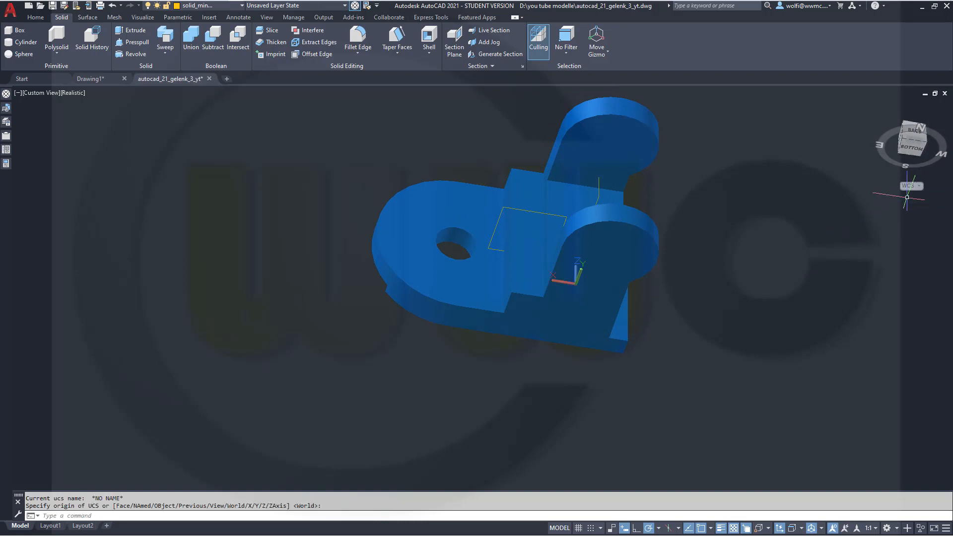
# Create a cylinder of radius 7 and height 80 centred on the fork arm's rounded outer face, extending away from the joint
pyautogui.moveTo(809, 204); pyautogui.dragTo(728, 272, button='middle')
pyautogui.keyDown('shift'); pyautogui.moveTo(628, 251); pyautogui.dragTo(621, 217, button='middle'); pyautogui.keyUp('shift')
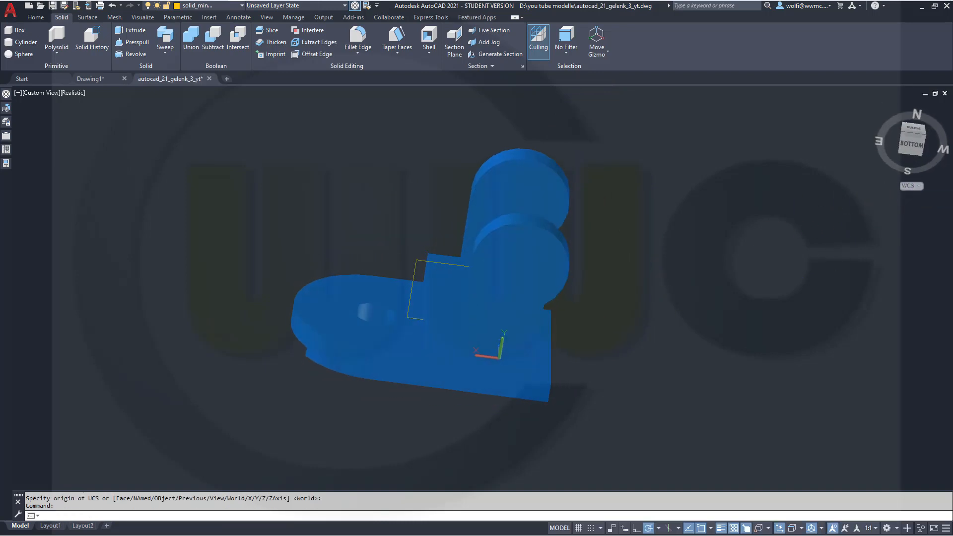
pyautogui.keyDown('shift'); pyautogui.moveTo(315, 317); pyautogui.dragTo(362, 390, button='middle'); pyautogui.keyUp('shift')
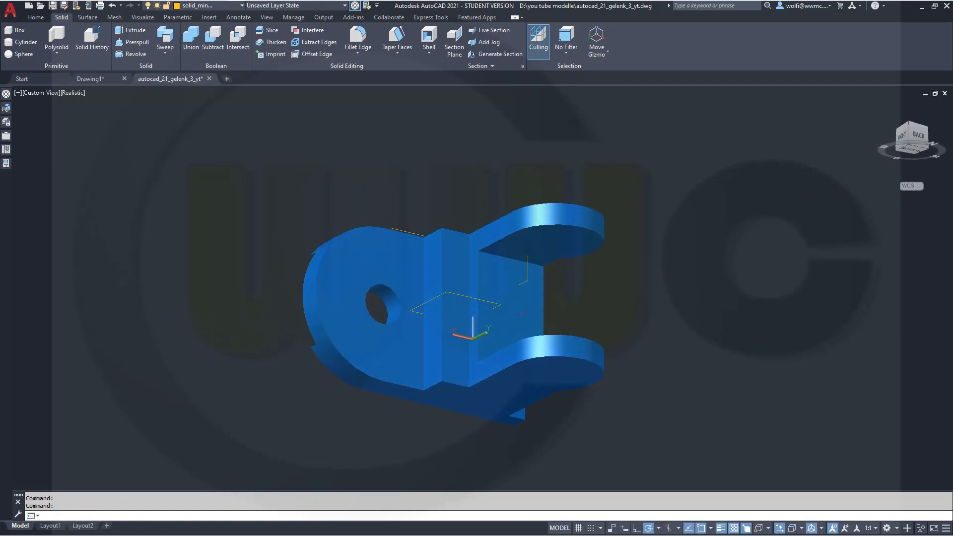
pyautogui.click(22, 43)
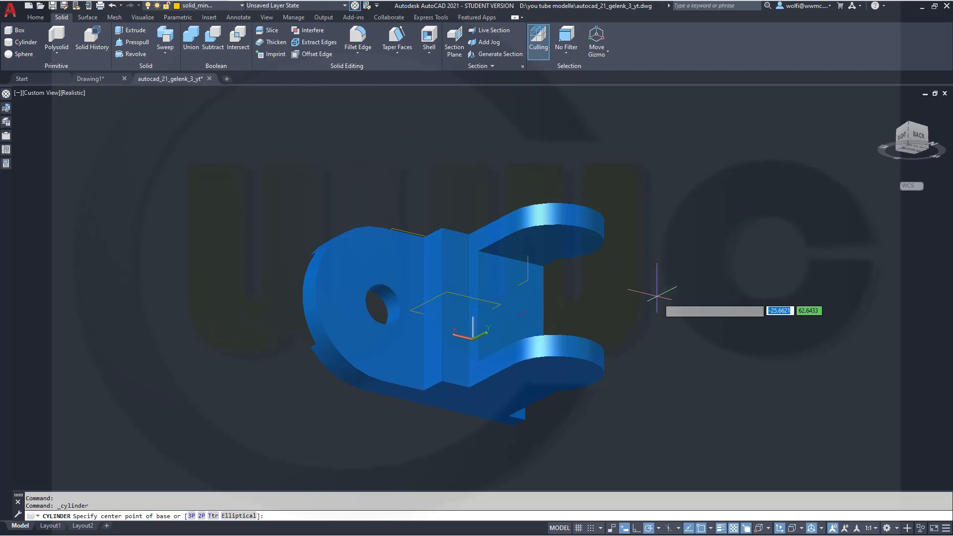
pyautogui.keyDown('shift'); pyautogui.moveTo(660, 298); pyautogui.dragTo(656, 242, button='middle'); pyautogui.keyUp('shift')
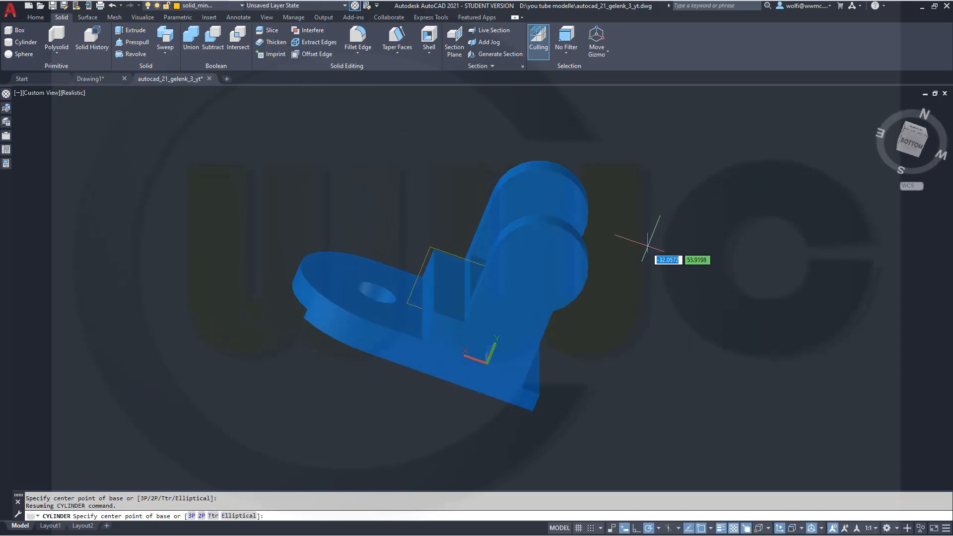
pyautogui.click(540, 259)
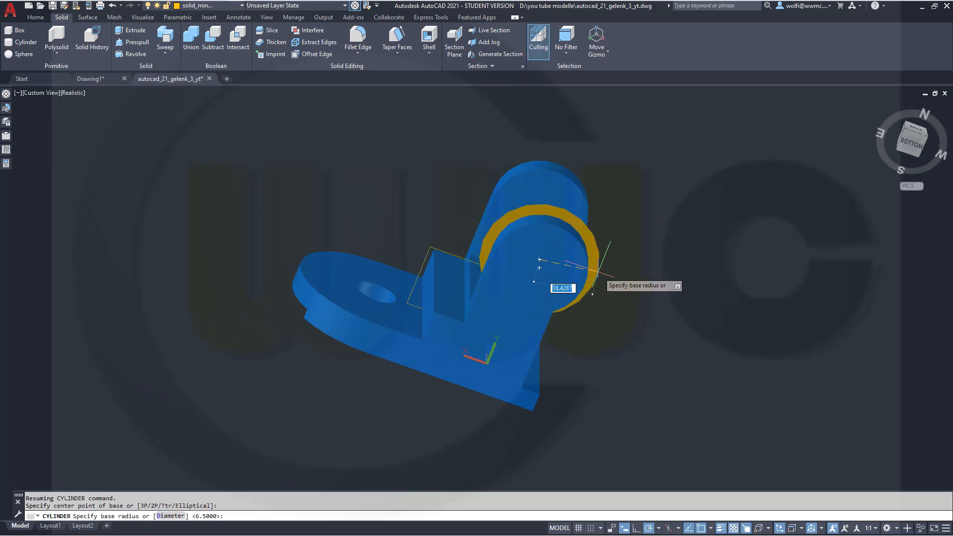
pyautogui.keyDown('shift'); pyautogui.moveTo(552, 279); pyautogui.dragTo(509, 287, button='middle'); pyautogui.keyUp('shift')
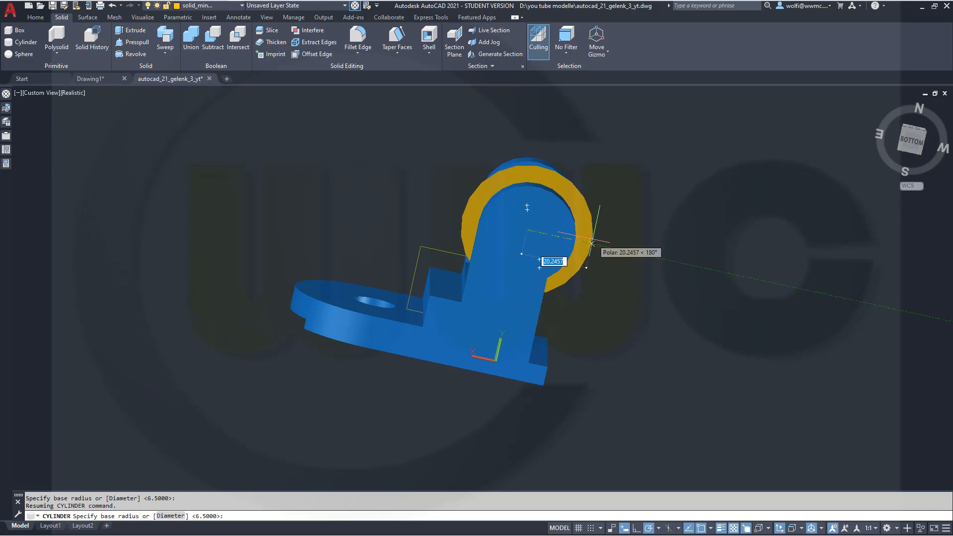
pyautogui.write('7')
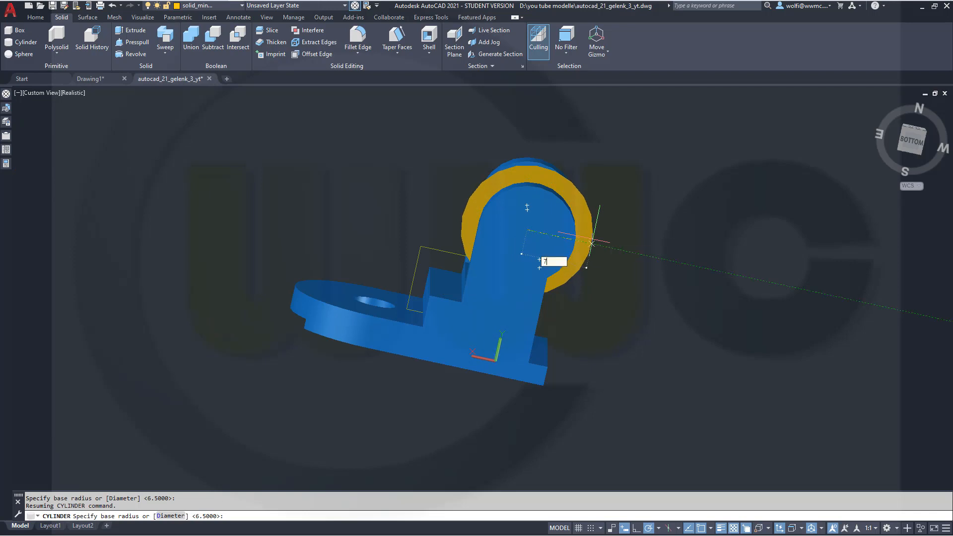
pyautogui.press('Return')
pyautogui.keyDown('shift'); pyautogui.moveTo(602, 208); pyautogui.dragTo(613, 251, button='middle'); pyautogui.keyUp('shift')
pyautogui.rightClick(566, 272)
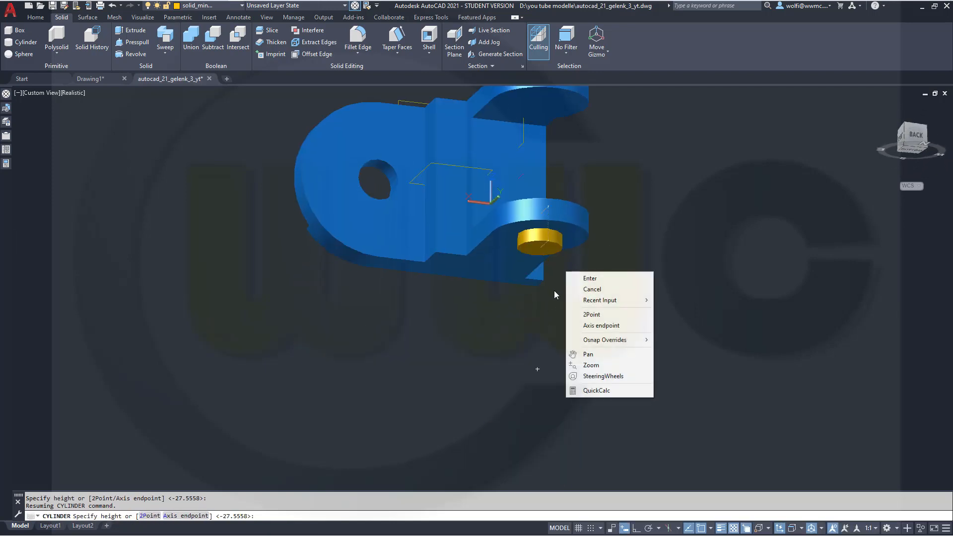
pyautogui.click(554, 295)
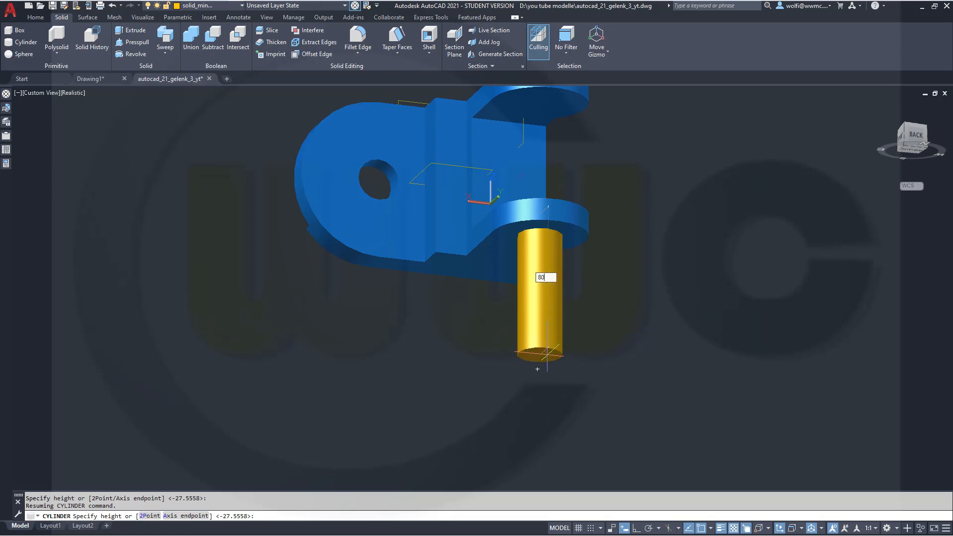
pyautogui.press('Return')
pyautogui.press('Escape')
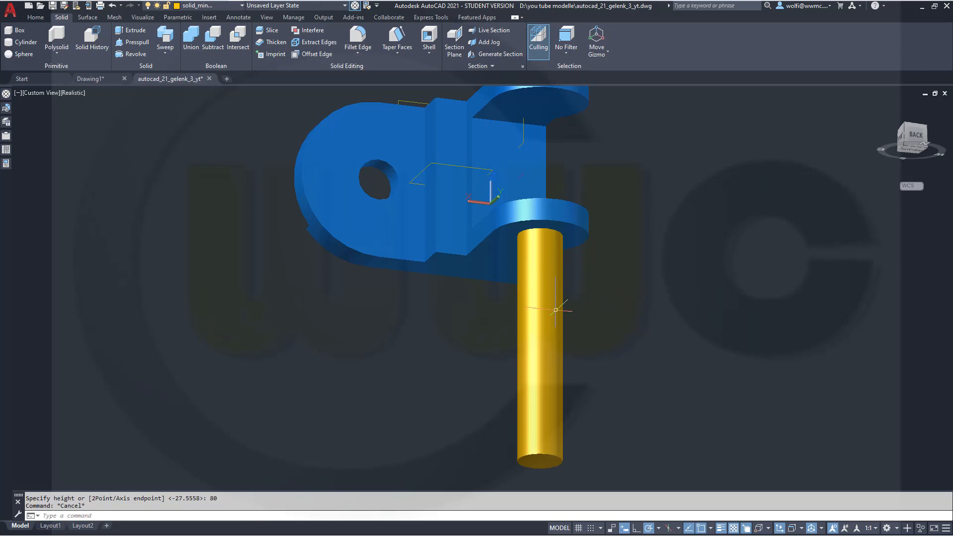
# Move the yellow cylinder along its axis so it passes through both fork arms
pyautogui.click(556, 310)
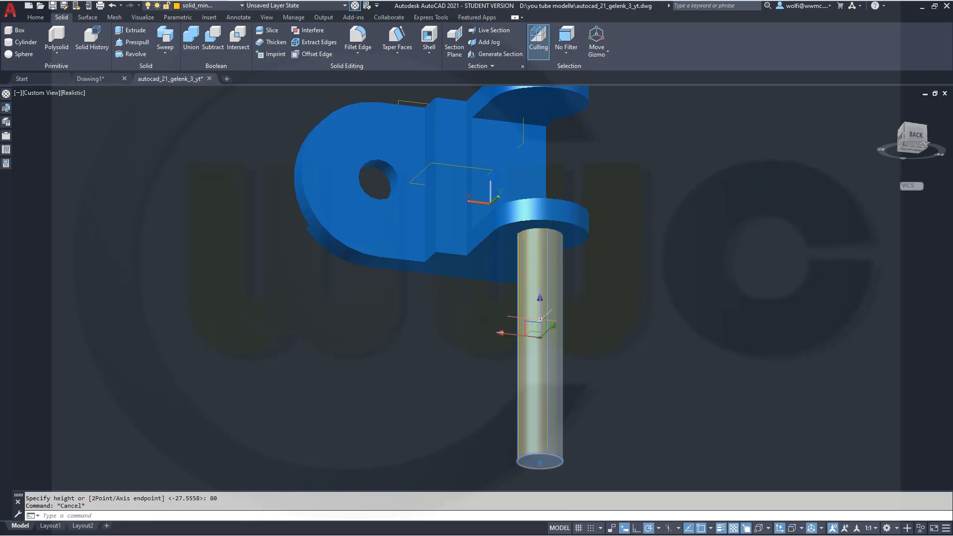
pyautogui.click(540, 300)
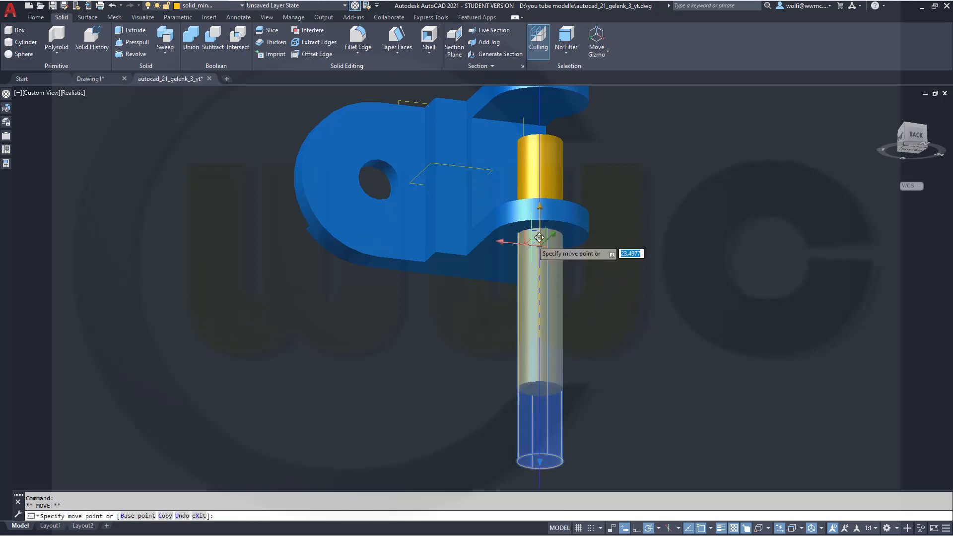
pyautogui.click(543, 162)
pyautogui.moveTo(604, 191); pyautogui.dragTo(649, 330, button='middle')
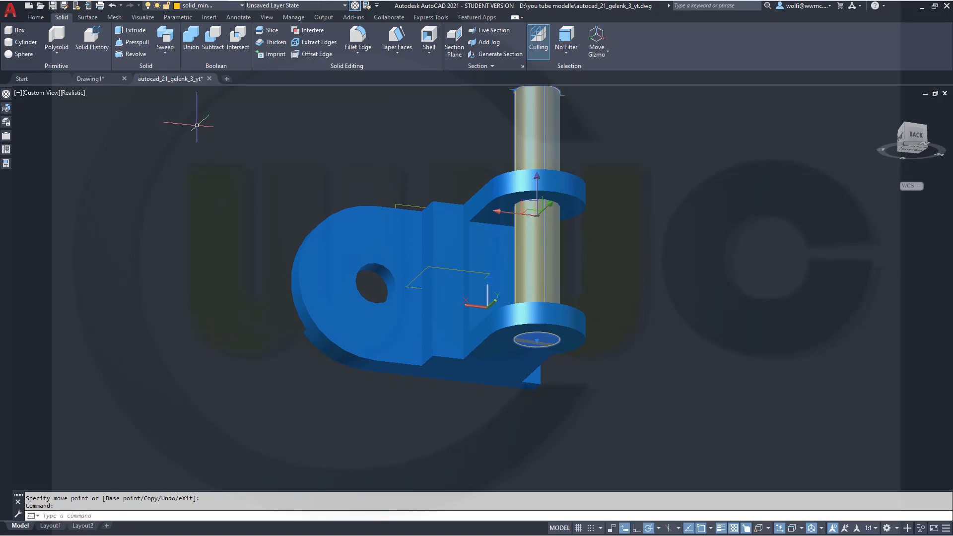
pyautogui.press('Escape')
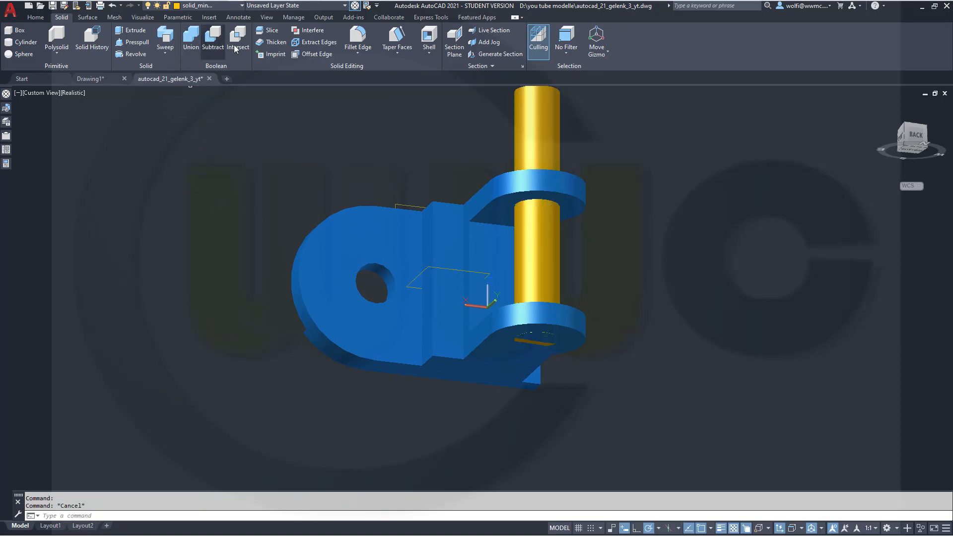
# Subtract the long yellow cylinder from the blue joint solid to bore holes through both fork arms
pyautogui.click(213, 40)
pyautogui.click(561, 184)
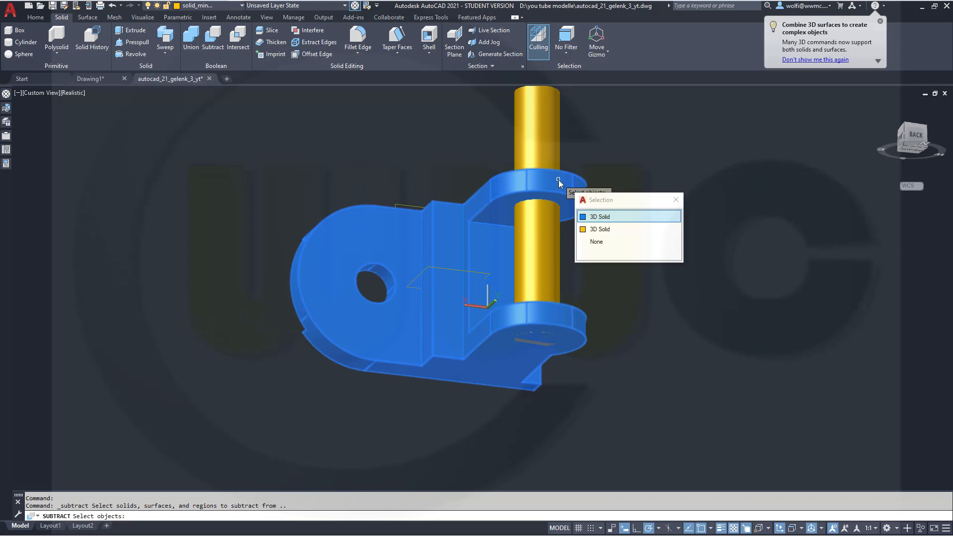
pyautogui.click(617, 218)
pyautogui.press('Return')
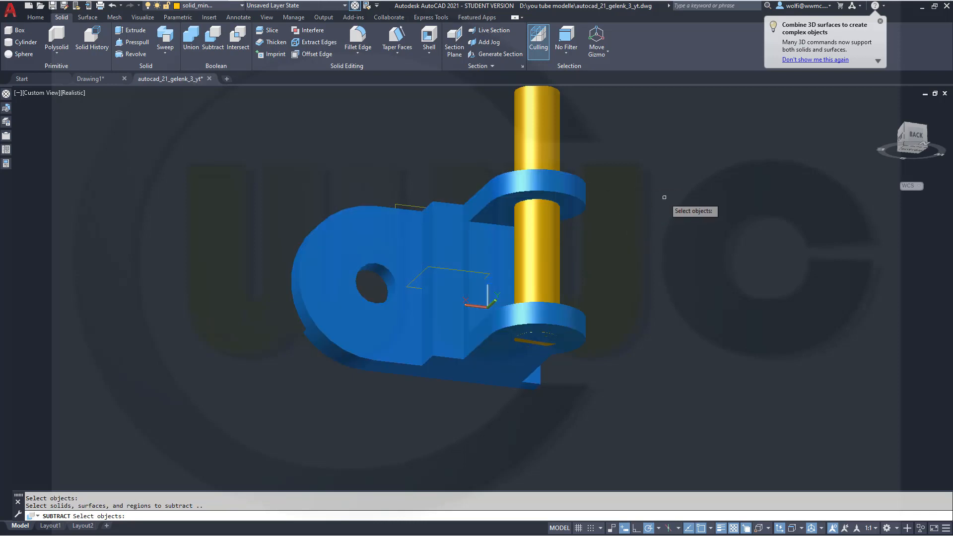
pyautogui.click(538, 130)
pyautogui.press('Return')
# Create a cylinder of radius 10 and height 10 centred on the midpoint of the raised block's long vertical edge
pyautogui.keyDown('shift'); pyautogui.moveTo(640, 239); pyautogui.dragTo(621, 199, button='middle'); pyautogui.keyUp('shift')
pyautogui.keyDown('shift'); pyautogui.moveTo(277, 379); pyautogui.dragTo(435, 370, button='middle'); pyautogui.keyUp('shift')
pyautogui.keyDown('shift'); pyautogui.moveTo(382, 261); pyautogui.dragTo(444, 292, button='middle'); pyautogui.keyUp('shift')
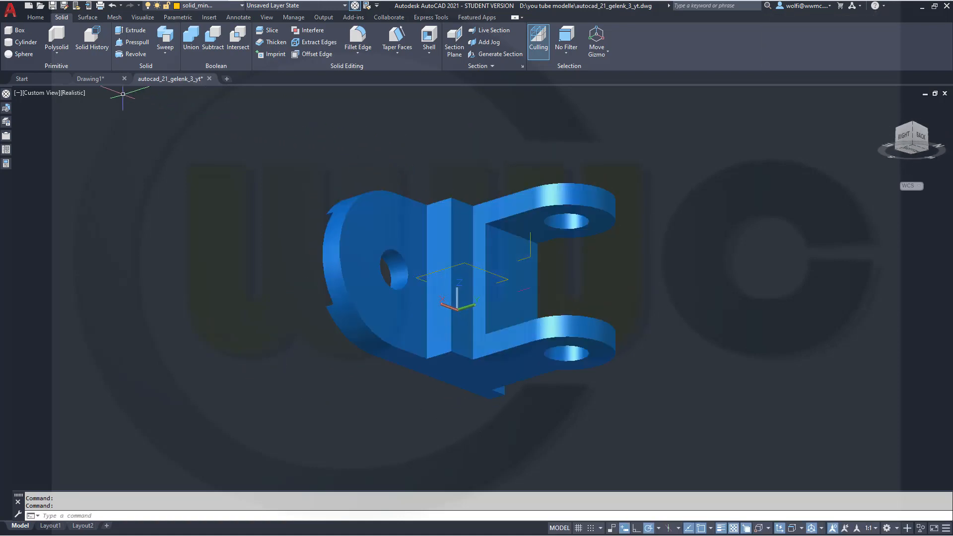
pyautogui.click(27, 43)
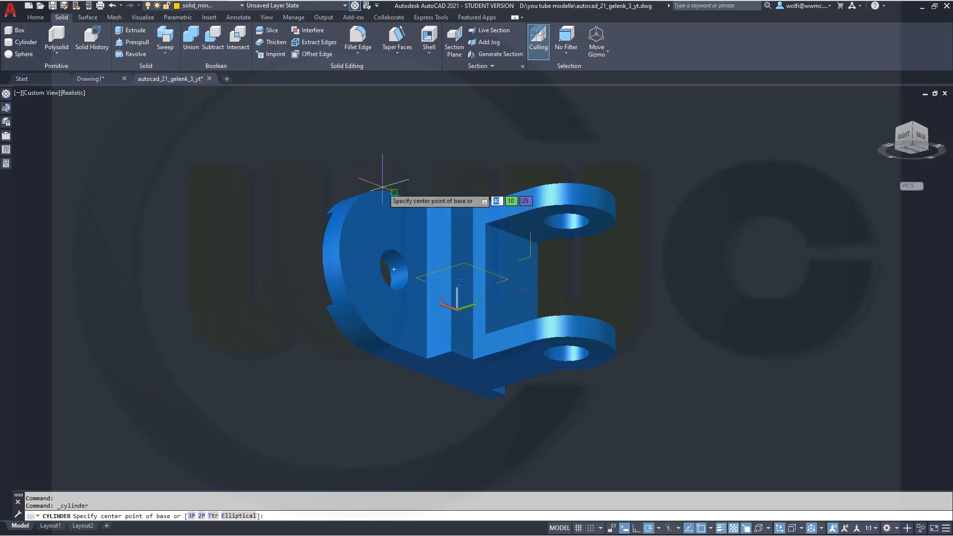
pyautogui.keyDown('shift'); pyautogui.moveTo(372, 154); pyautogui.dragTo(452, 179, button='middle'); pyautogui.keyUp('shift')
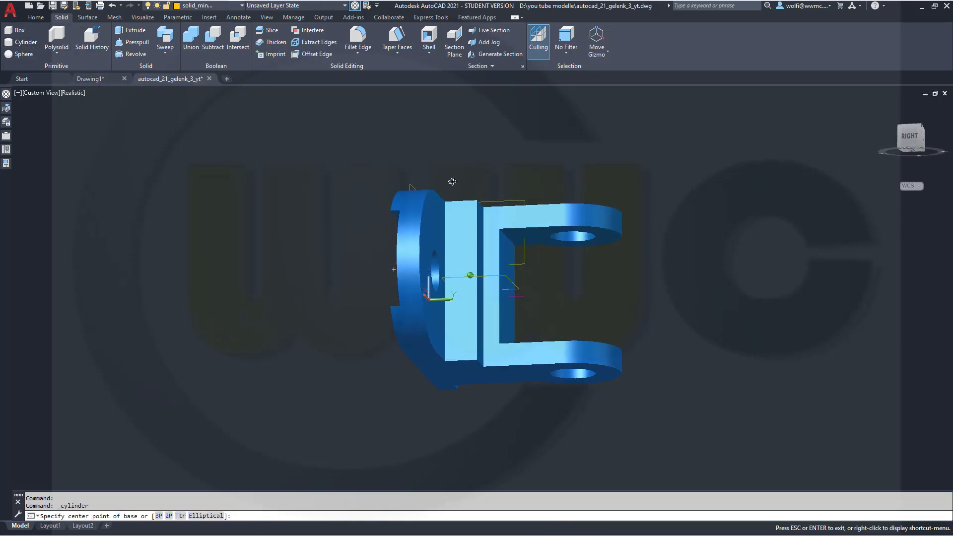
pyautogui.keyDown('shift'); pyautogui.rightClick(439, 149); pyautogui.keyUp('shift')
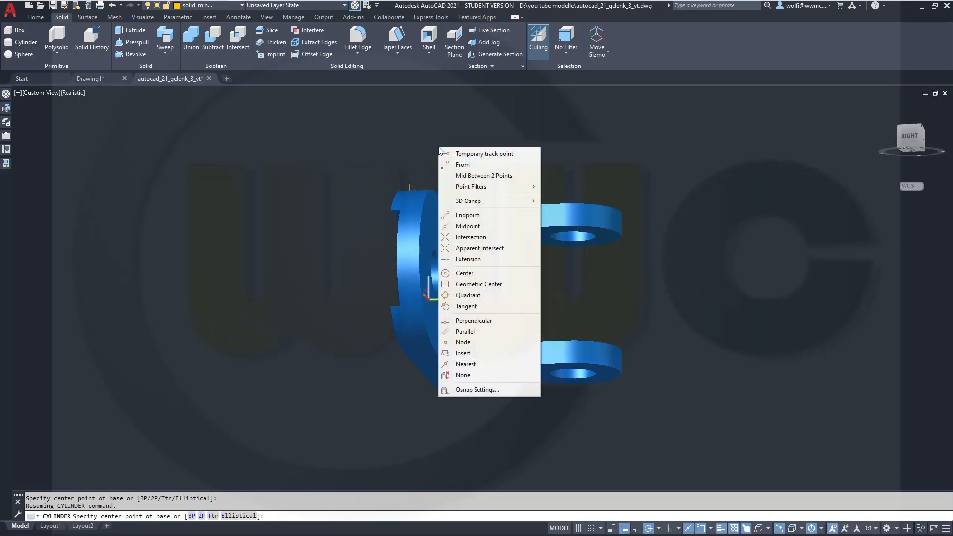
pyautogui.click(468, 227)
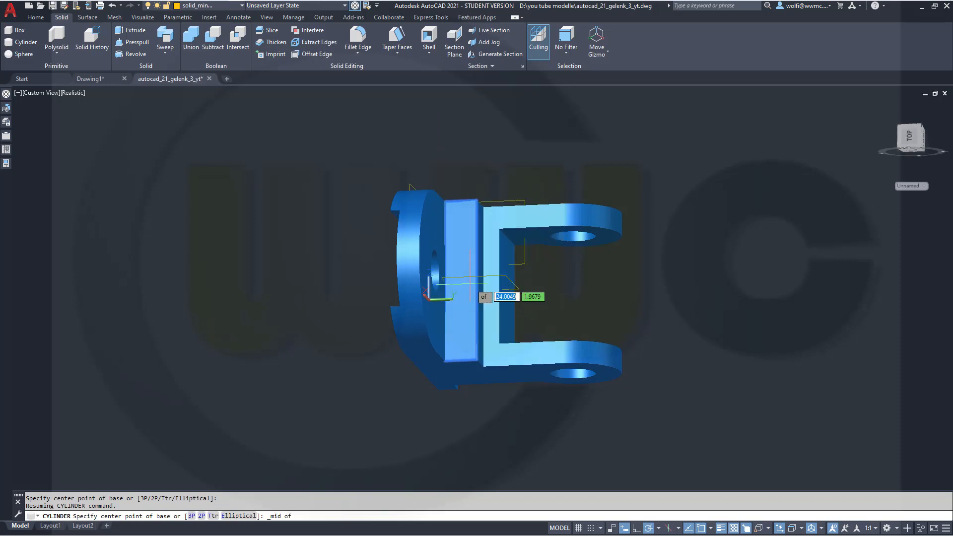
pyautogui.scroll(5, 476, 292)
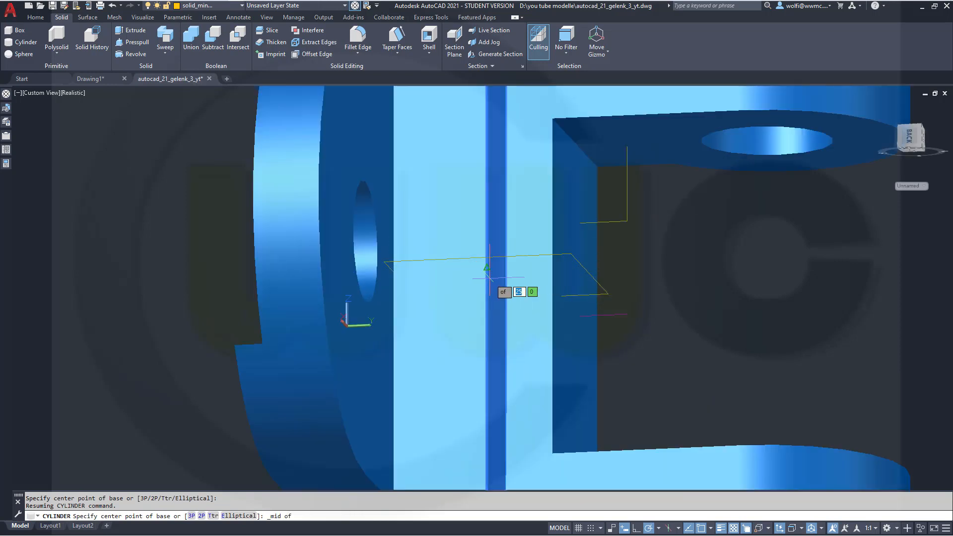
pyautogui.click(487, 269)
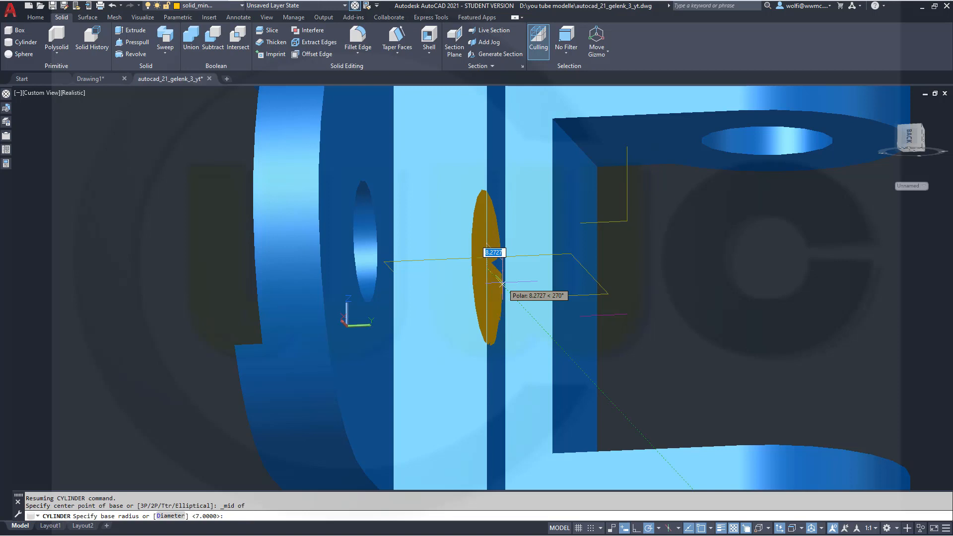
pyautogui.write('10')
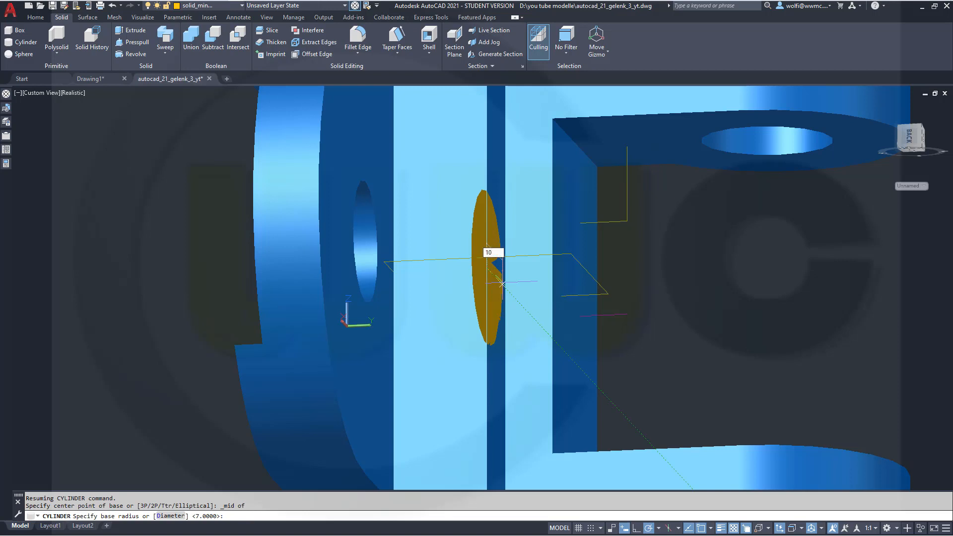
pyautogui.press('Return')
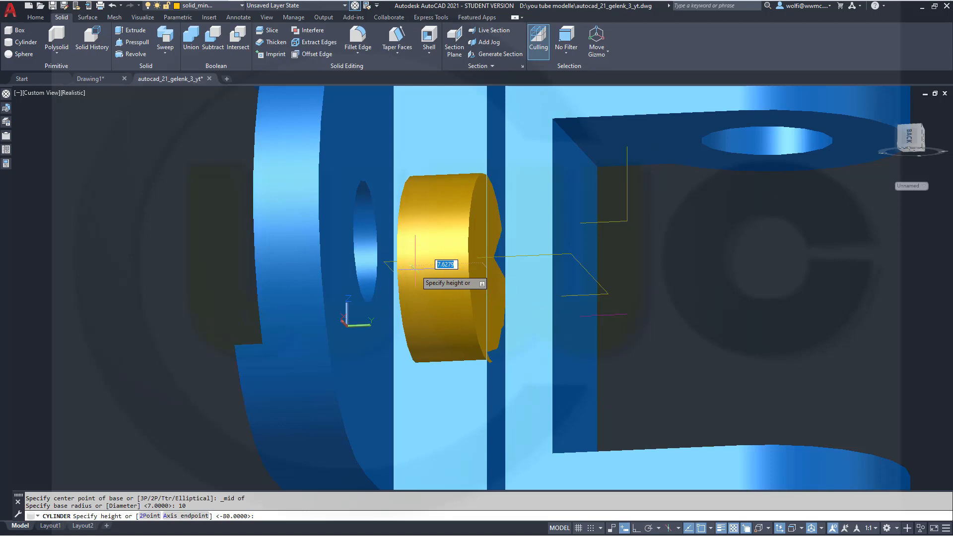
pyautogui.press('Return')
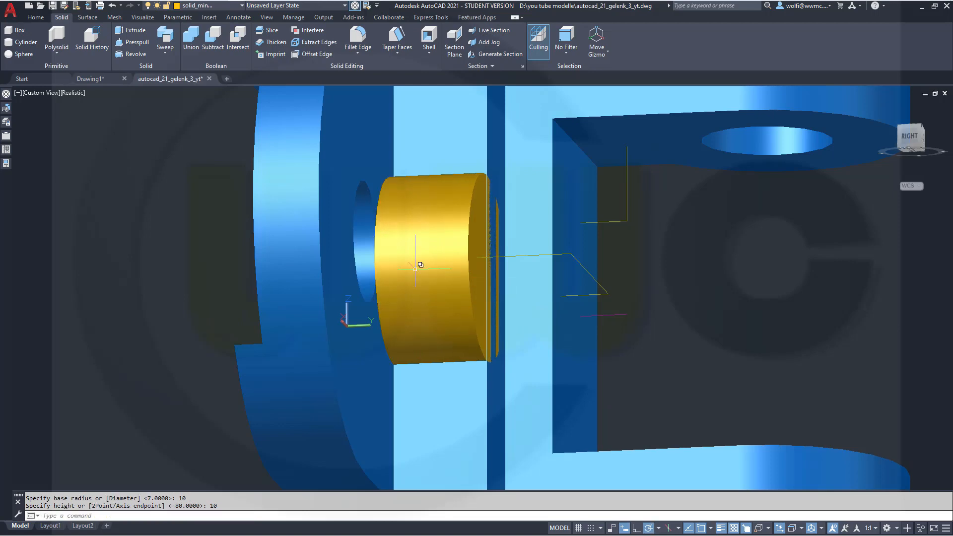
# Rotate the new yellow cylinder 90 degrees in 3D about the vertical Z axis, using the block edge's midpoint as base point
pyautogui.keyDown('shift'); pyautogui.moveTo(648, 313); pyautogui.dragTo(259, 281, button='middle'); pyautogui.keyUp('shift')
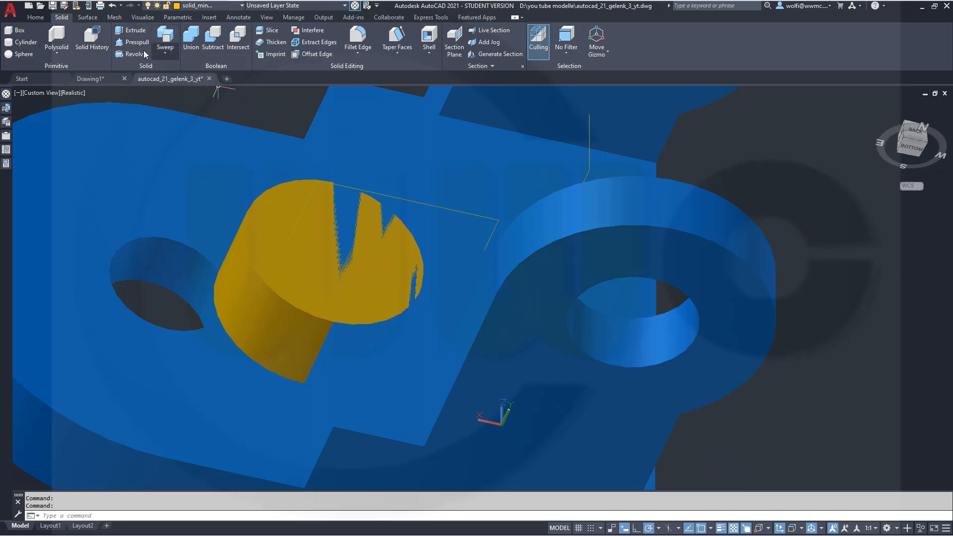
pyautogui.click(45, 19)
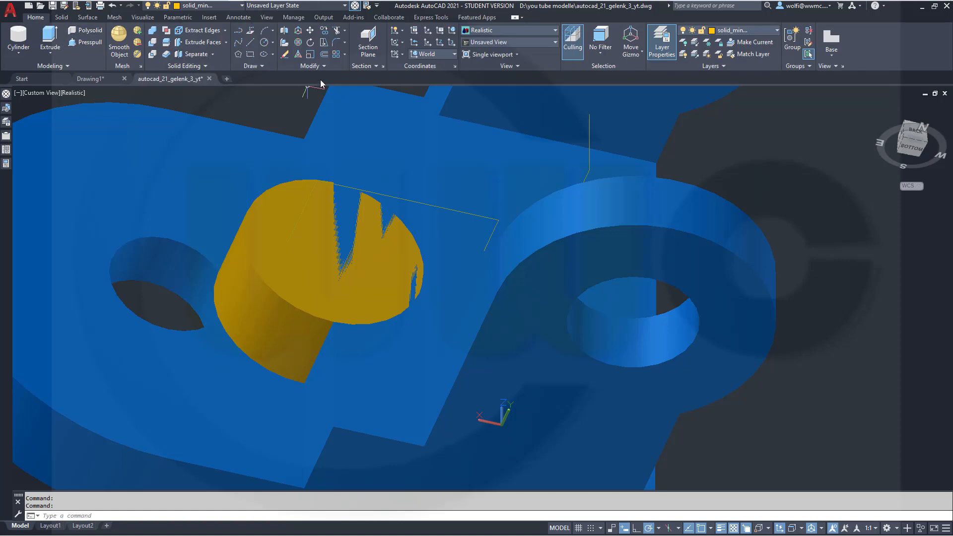
pyautogui.click(299, 44)
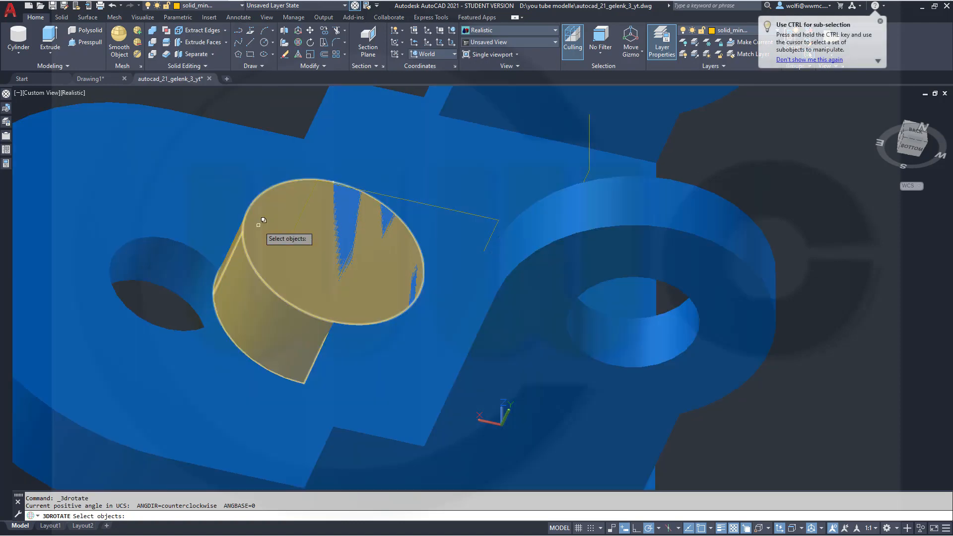
pyautogui.click(259, 223)
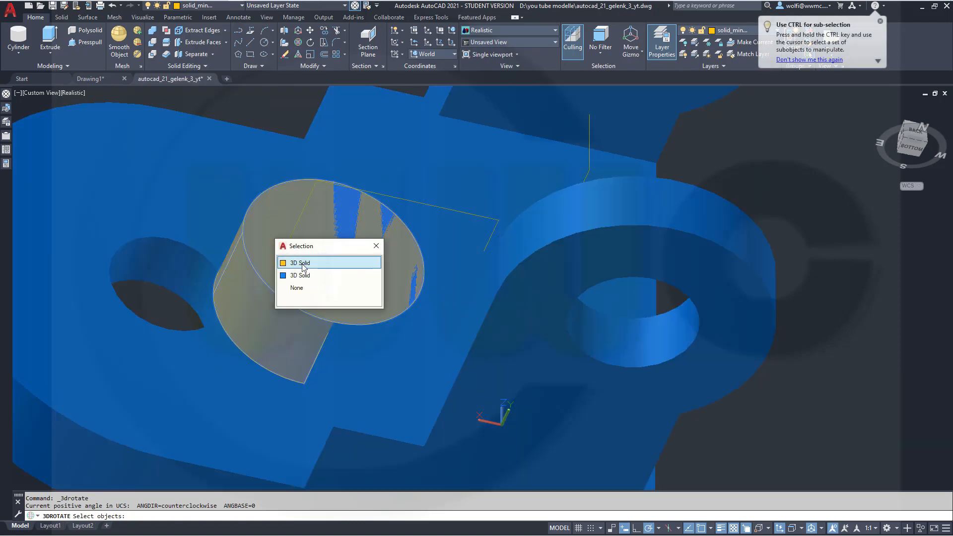
pyautogui.click(303, 267)
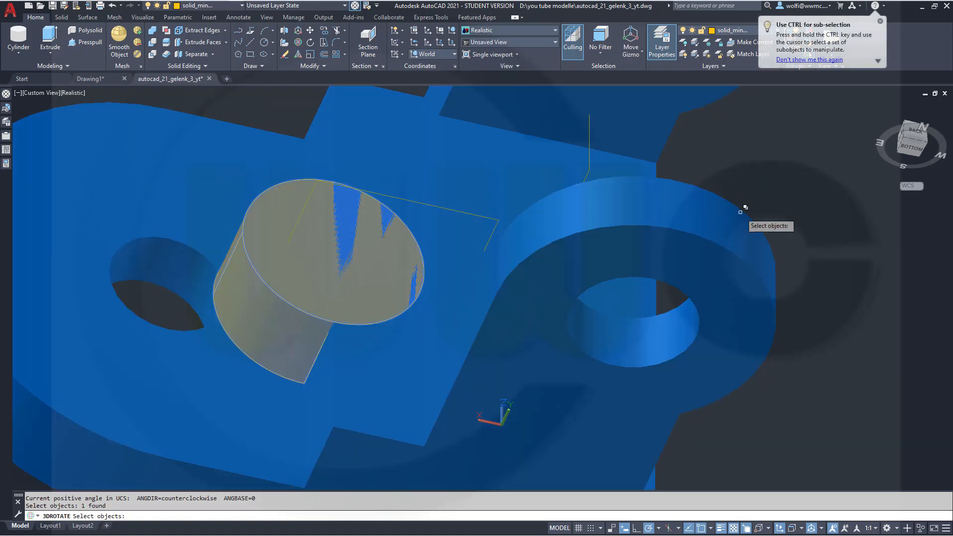
pyautogui.press('Return')
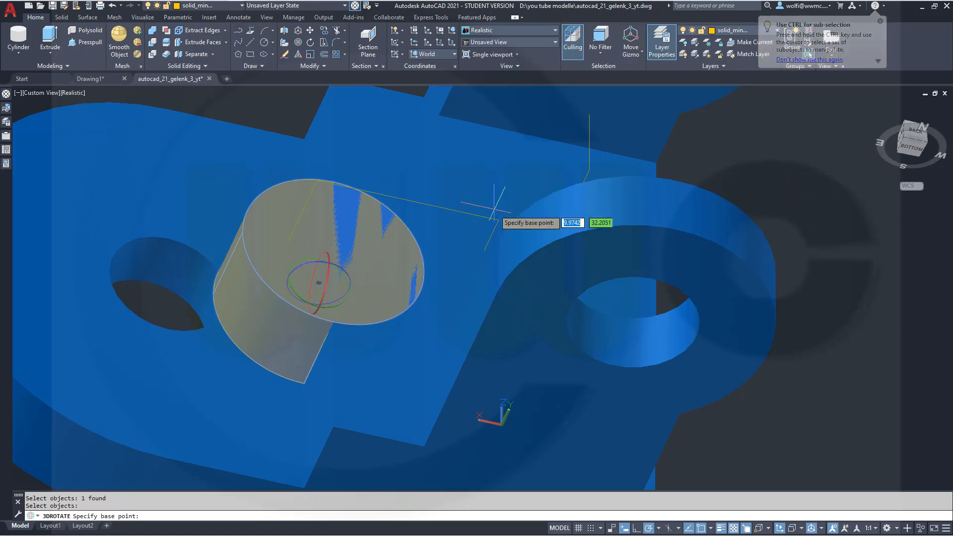
pyautogui.keyDown('shift'); pyautogui.moveTo(234, 314); pyautogui.dragTo(328, 293, button='middle'); pyautogui.keyUp('shift')
pyautogui.keyDown('shift'); pyautogui.moveTo(386, 297); pyautogui.dragTo(462, 308, button='middle'); pyautogui.keyUp('shift')
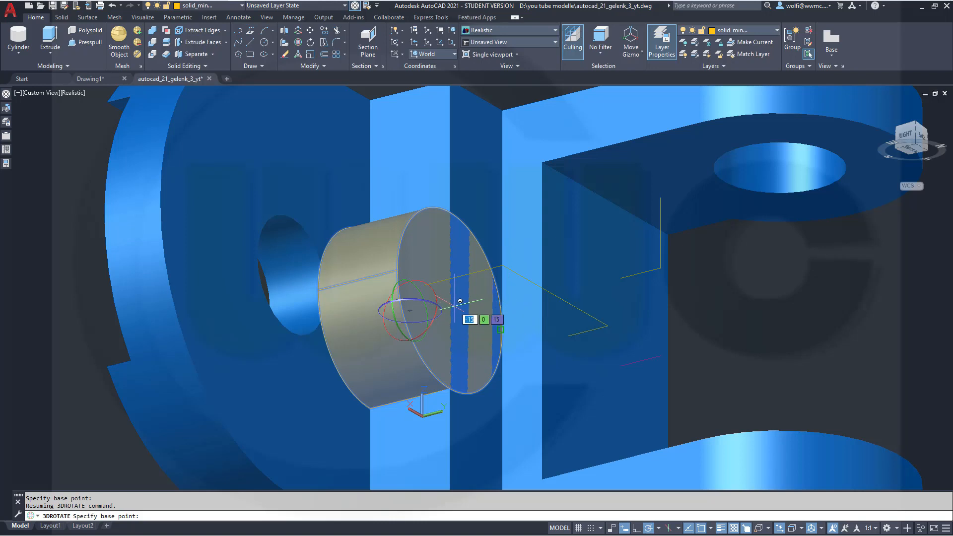
pyautogui.keyDown('shift'); pyautogui.rightClick(473, 303); pyautogui.keyUp('shift')
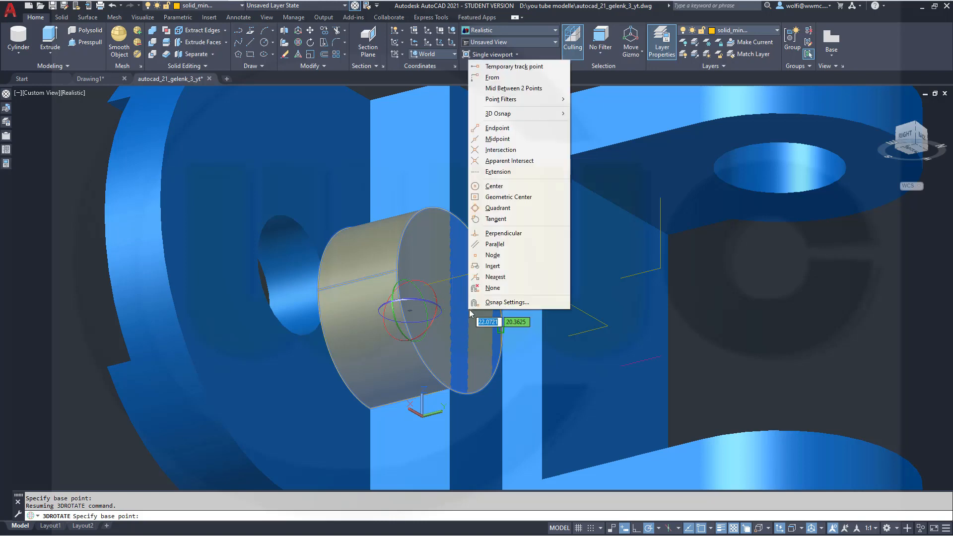
pyautogui.click(498, 139)
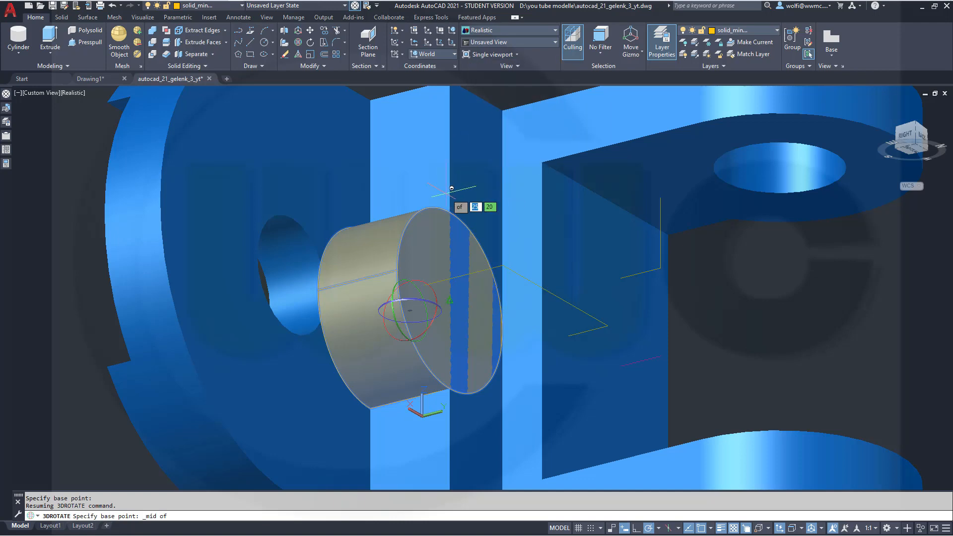
pyautogui.click(450, 298)
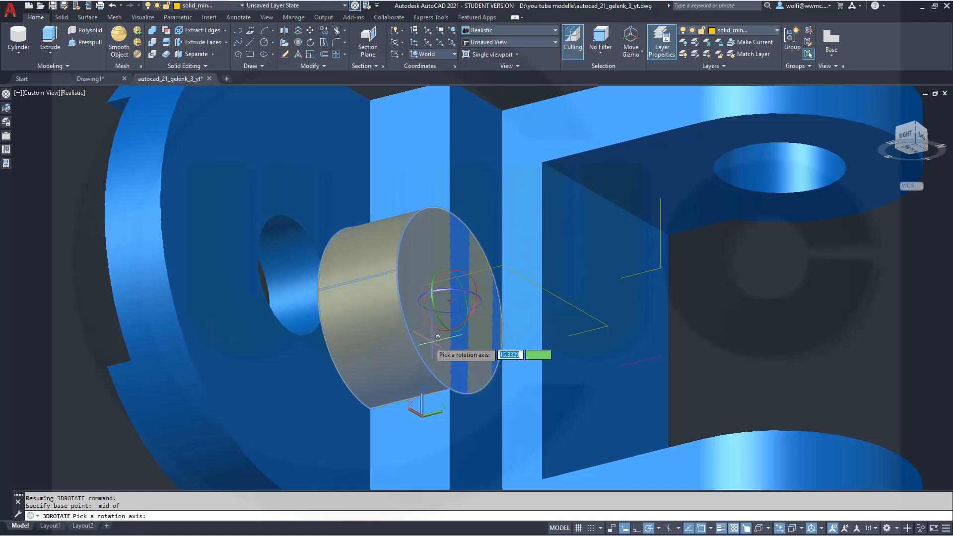
pyautogui.keyDown('shift'); pyautogui.moveTo(438, 336); pyautogui.dragTo(375, 315, button='middle'); pyautogui.keyUp('shift')
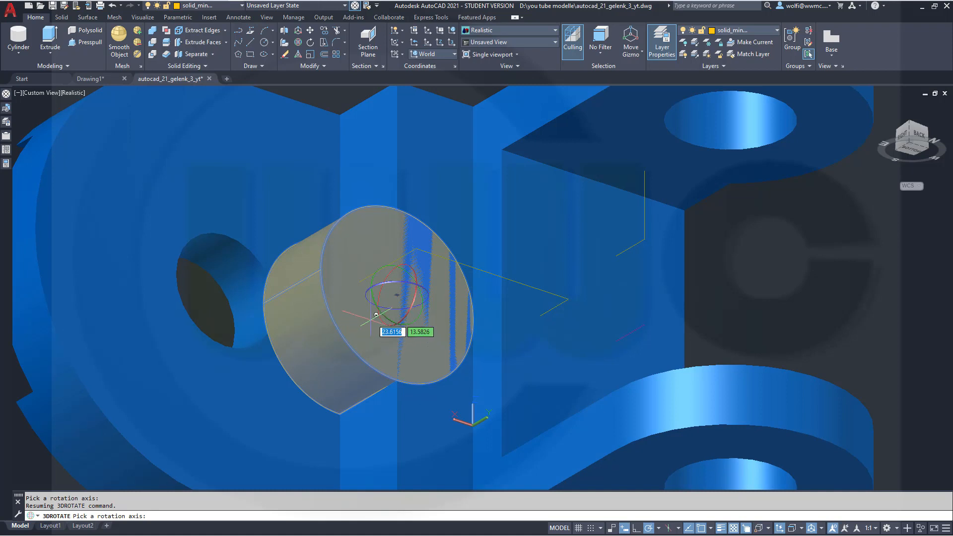
pyautogui.click(398, 284)
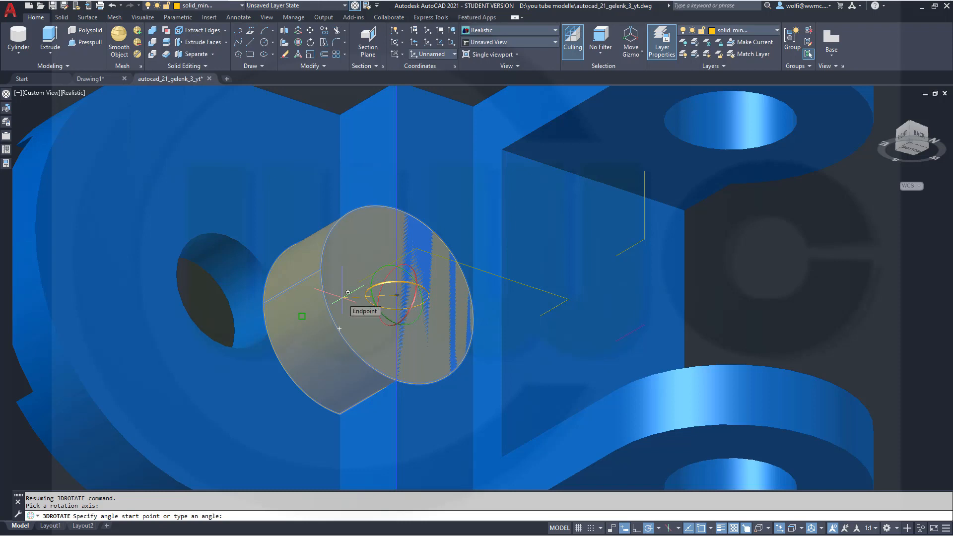
pyautogui.write('90')
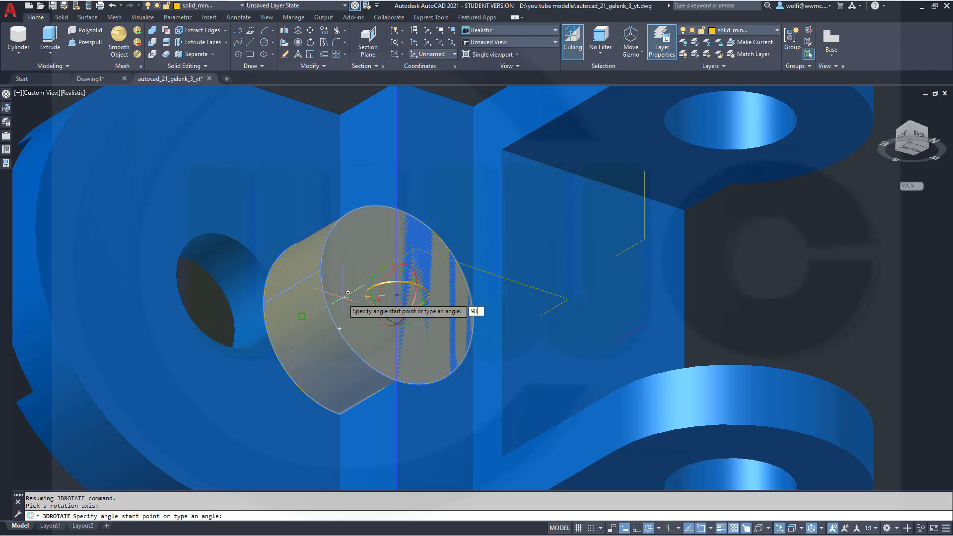
pyautogui.press('Return')
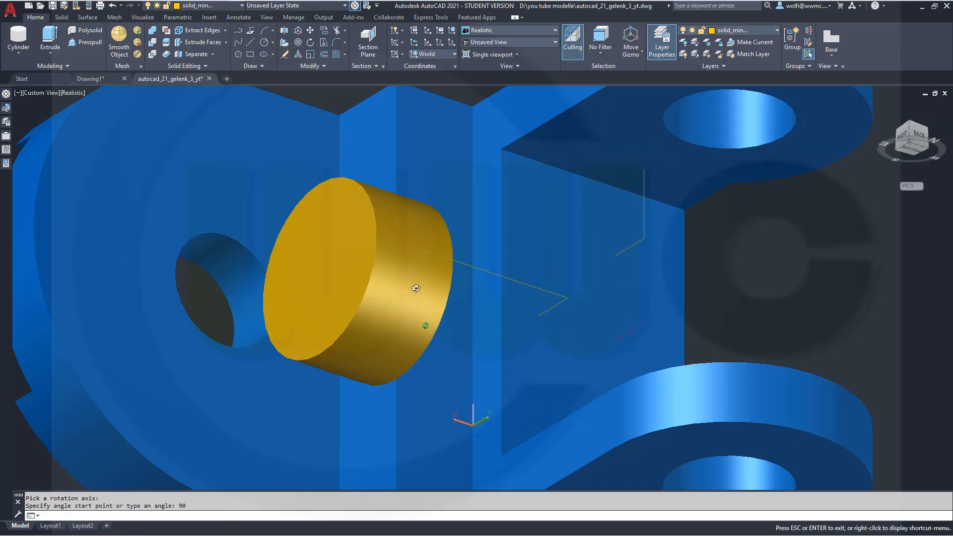
# Move the rotated yellow cylinder 10 units along the X axis, away from the plate hole and towards the fork
pyautogui.keyDown('shift'); pyautogui.moveTo(416, 288); pyautogui.dragTo(512, 288, button='middle'); pyautogui.keyUp('shift')
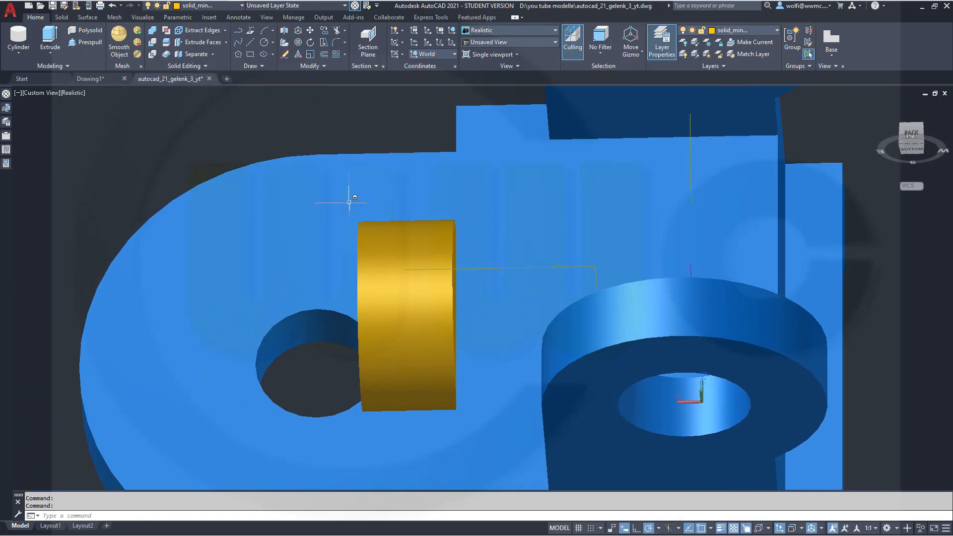
pyautogui.click(394, 274)
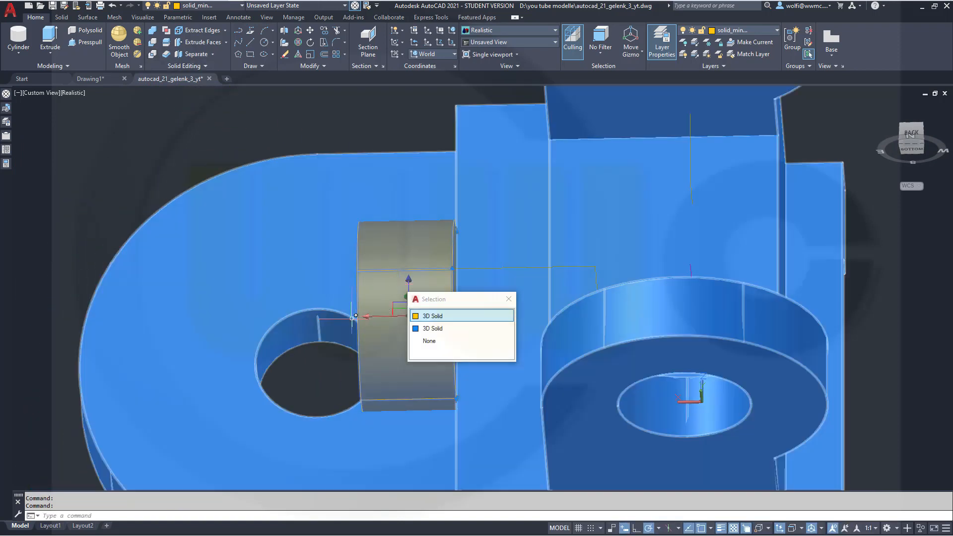
pyautogui.click(356, 315)
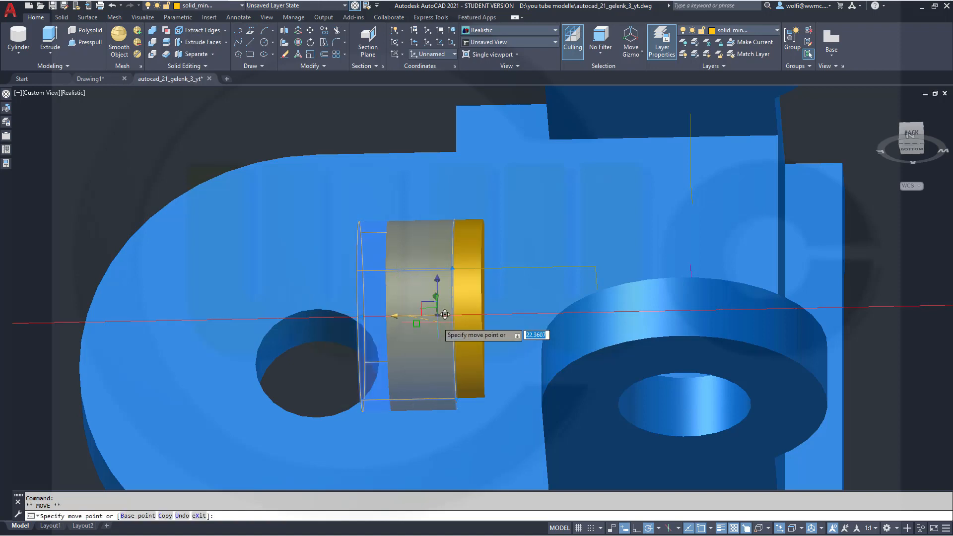
pyautogui.write('10')
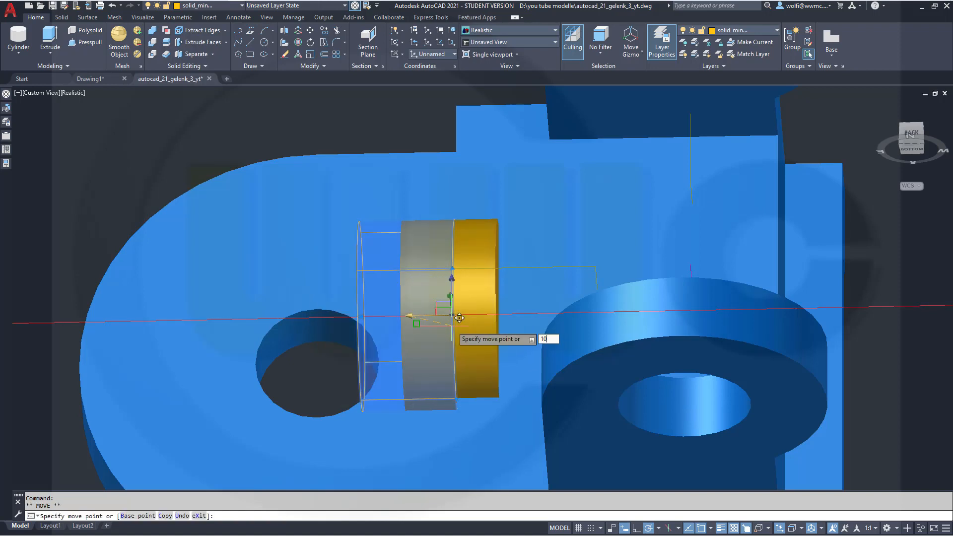
pyautogui.press('Return')
pyautogui.press('Escape')
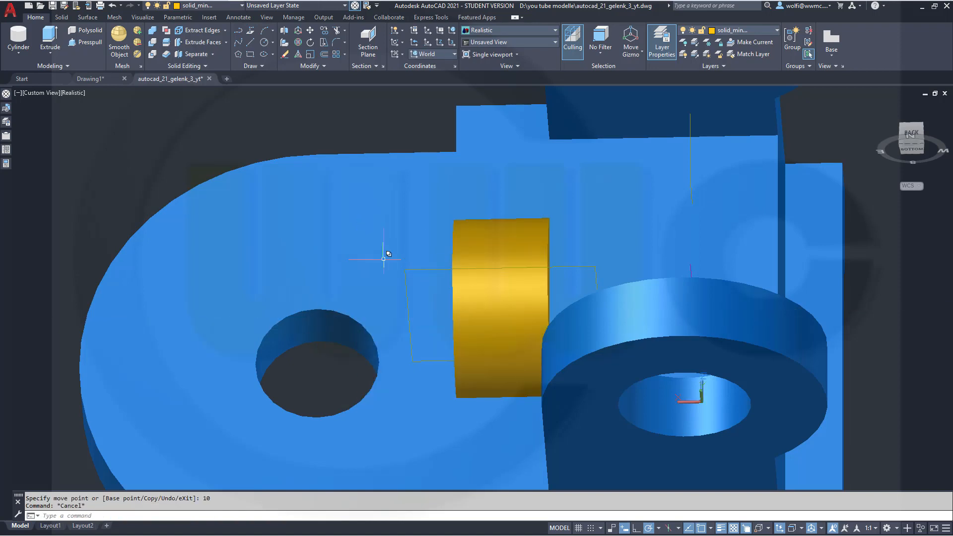
# Subtract the yellow cylinder from the blue joint solid to cut a rounded recess into the raised middle block
pyautogui.keyDown('shift'); pyautogui.moveTo(385, 255); pyautogui.dragTo(482, 248, button='middle'); pyautogui.keyUp('shift')
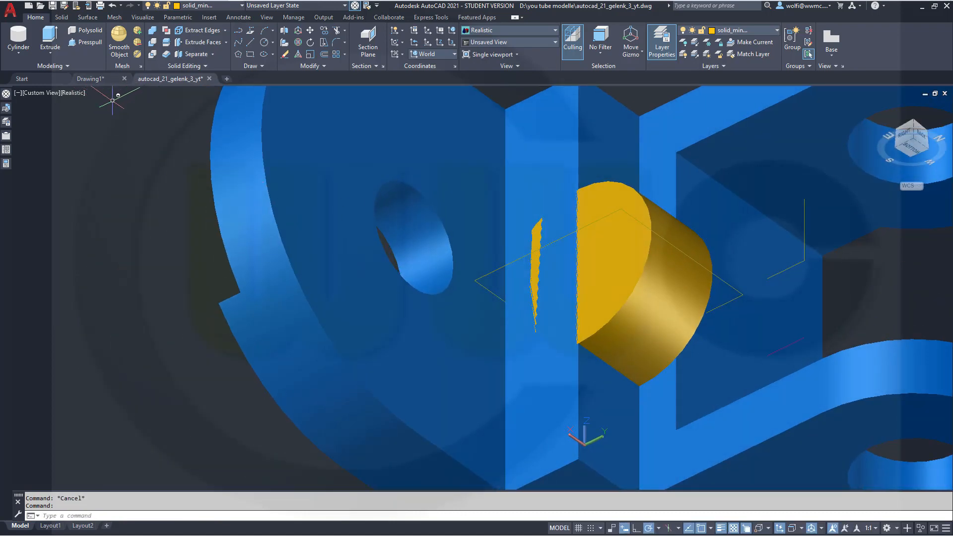
pyautogui.click(152, 42)
pyautogui.click(572, 136)
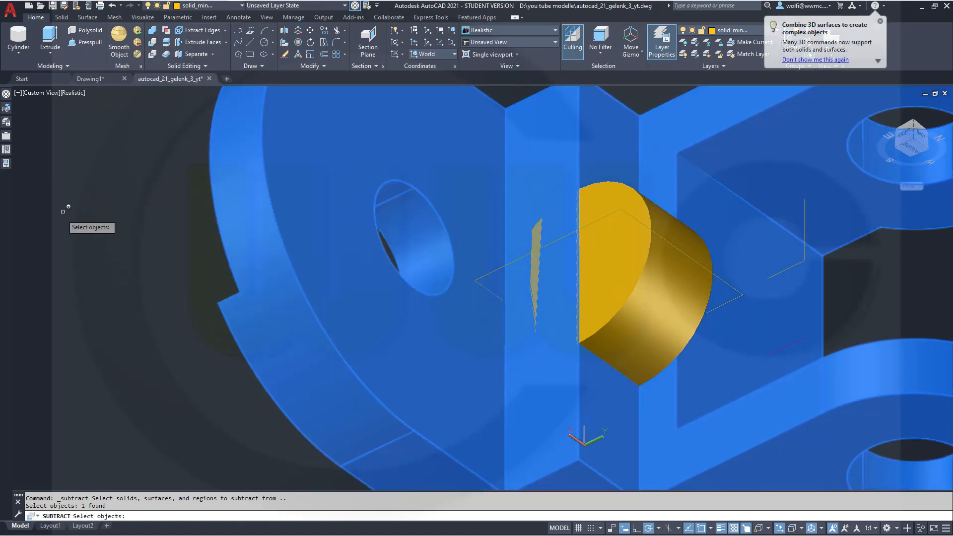
pyautogui.press('Return')
pyautogui.click(608, 266)
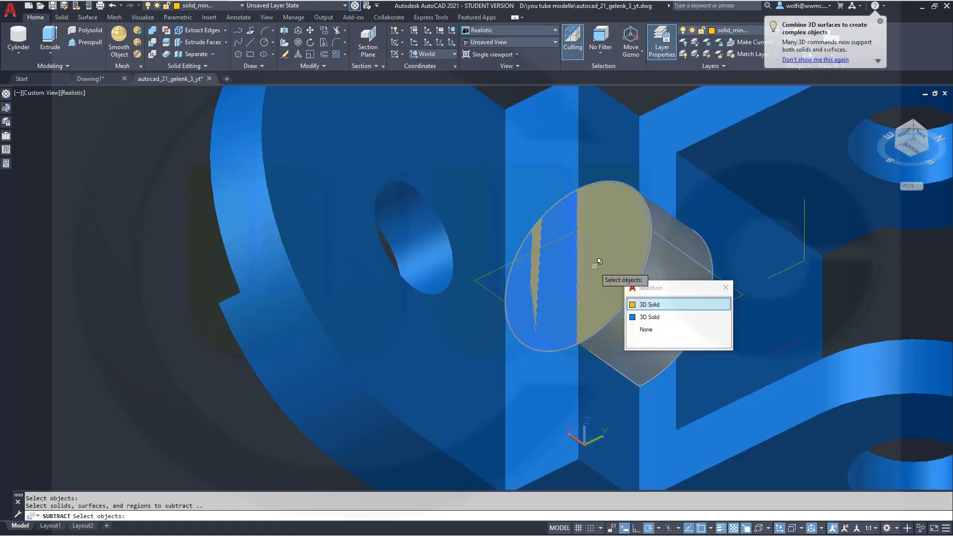
pyautogui.click(642, 305)
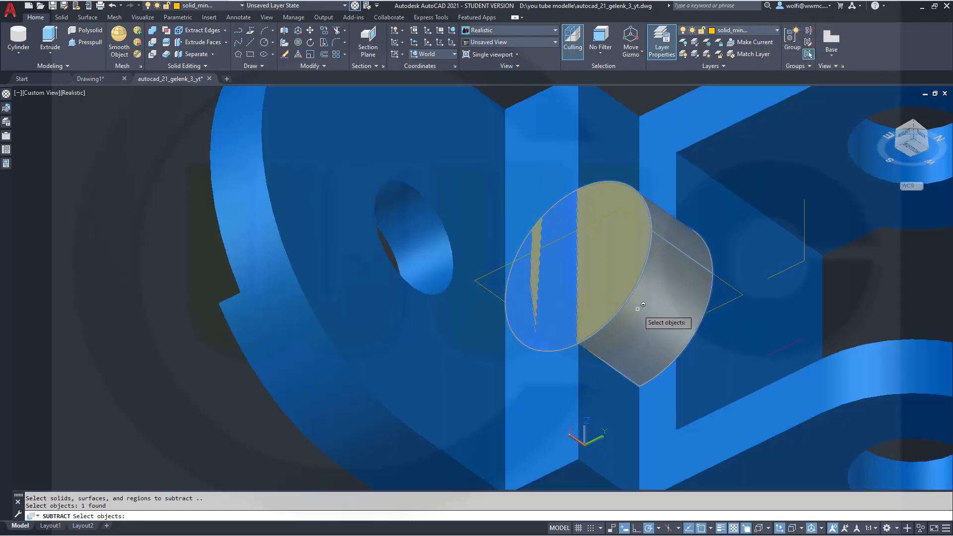
pyautogui.press('Return')
# Examine the recess in the middle block and the overall shape of the joint from several angles
pyautogui.keyDown('shift'); pyautogui.moveTo(703, 321); pyautogui.dragTo(597, 227, button='middle'); pyautogui.keyUp('shift')
pyautogui.scroll(3, 597, 227)
pyautogui.moveTo(597, 227); pyautogui.dragTo(584, 268, button='middle')
pyautogui.scroll(-6, 590, 263)
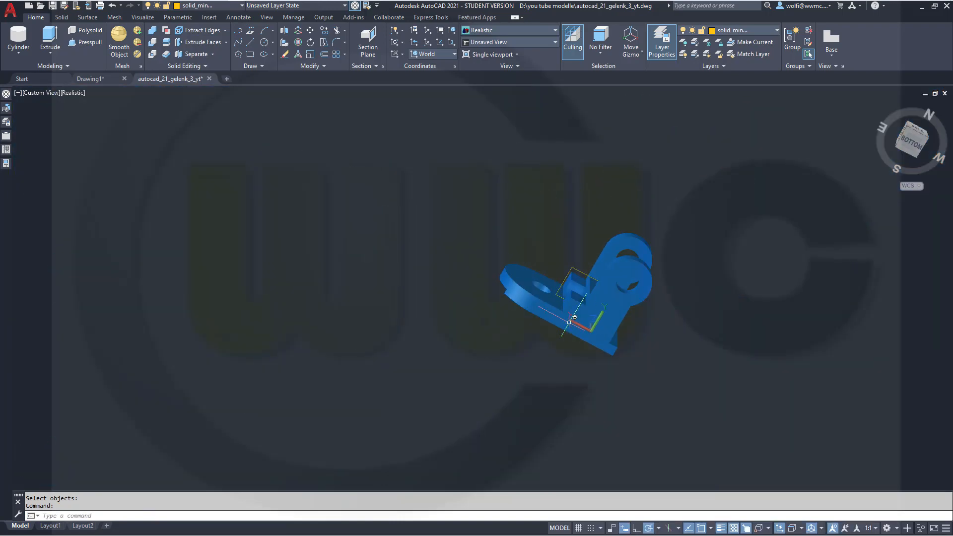
pyautogui.scroll(4, 593, 320)
pyautogui.keyDown('shift'); pyautogui.moveTo(589, 328); pyautogui.dragTo(604, 373, button='middle'); pyautogui.keyUp('shift')
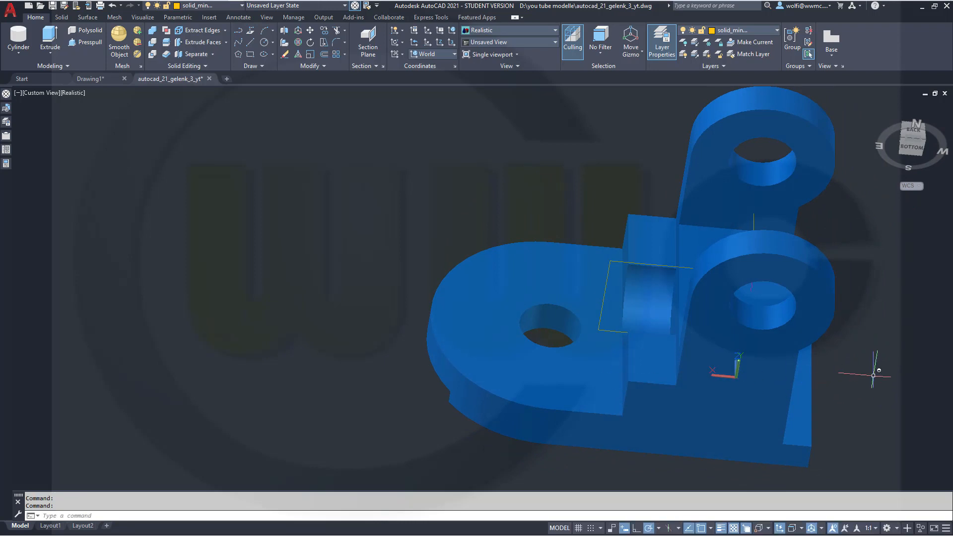
pyautogui.moveTo(873, 366); pyautogui.dragTo(776, 379, button='middle')
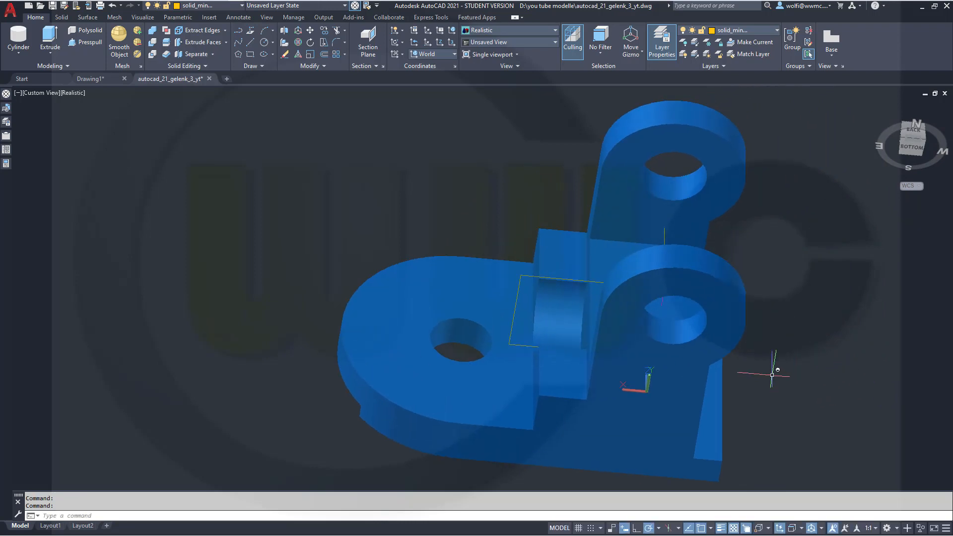